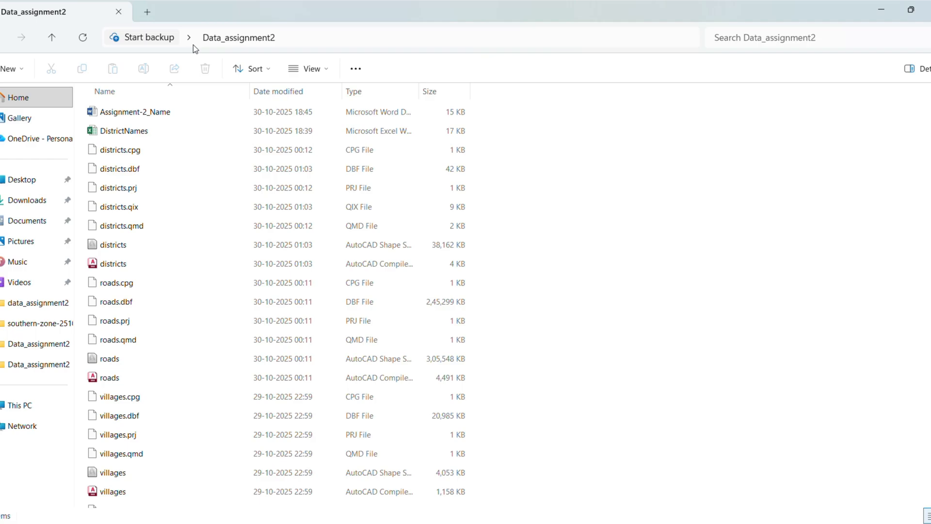
Open the DistrictNames workbook from the Data_assignment2 folder and dismiss the Office activation wizard to view the district list
{"action": "double_click", "coordinate": [173, 109]}
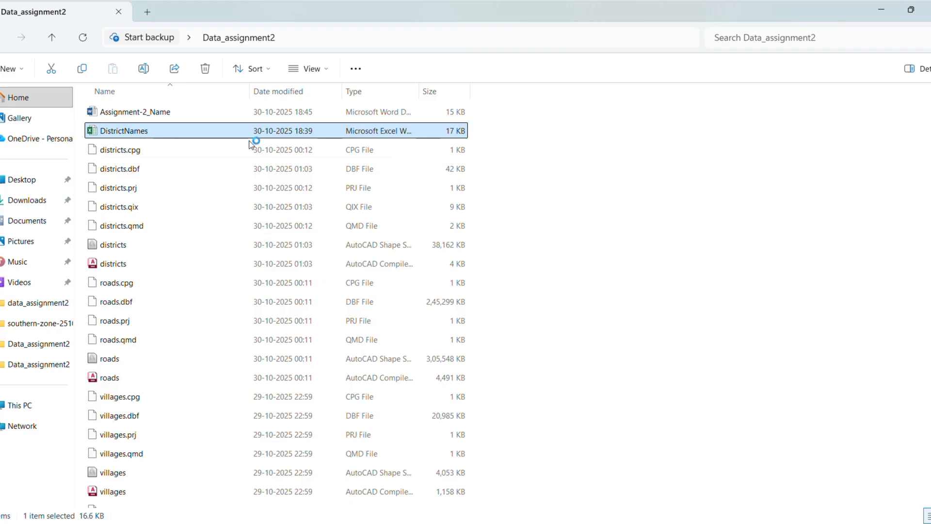
{"action": "double_click", "coordinate": [250, 132]}
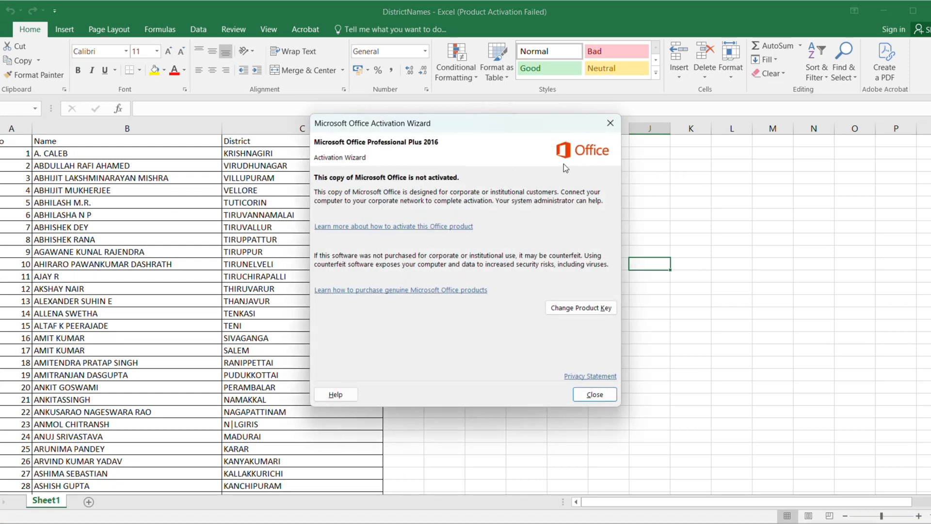
{"action": "left_click", "coordinate": [610, 123]}
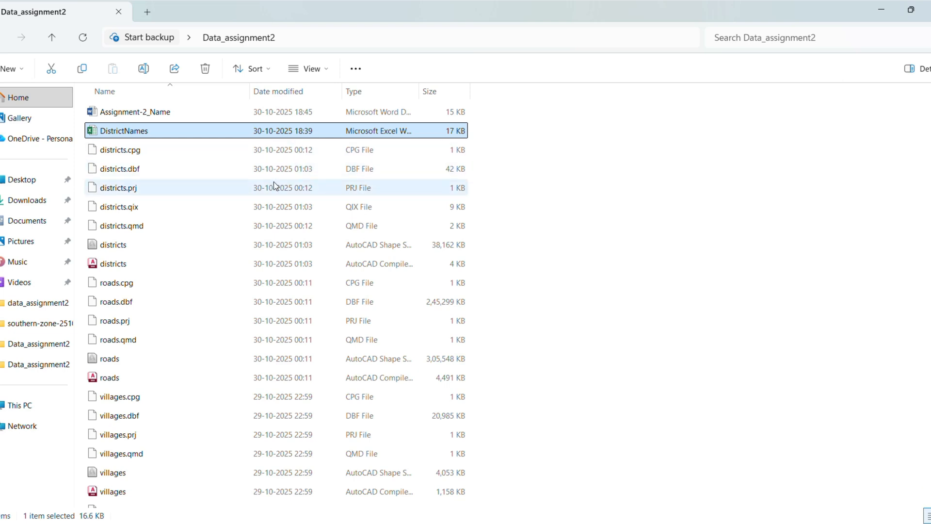
Examine the districts, roads, villages and Waterbodies shapefile sets in the Data_assignment2 folder, selecting each group of component files
{"action": "left_click", "coordinate": [147, 155]}
{"action": "left_click", "coordinate": [130, 248], "text": "shift"}
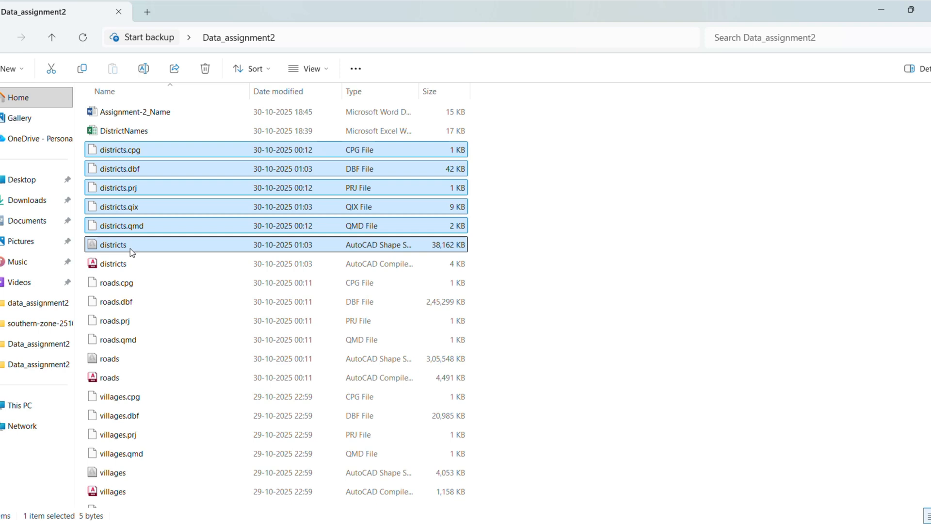
{"action": "left_click", "coordinate": [130, 287]}
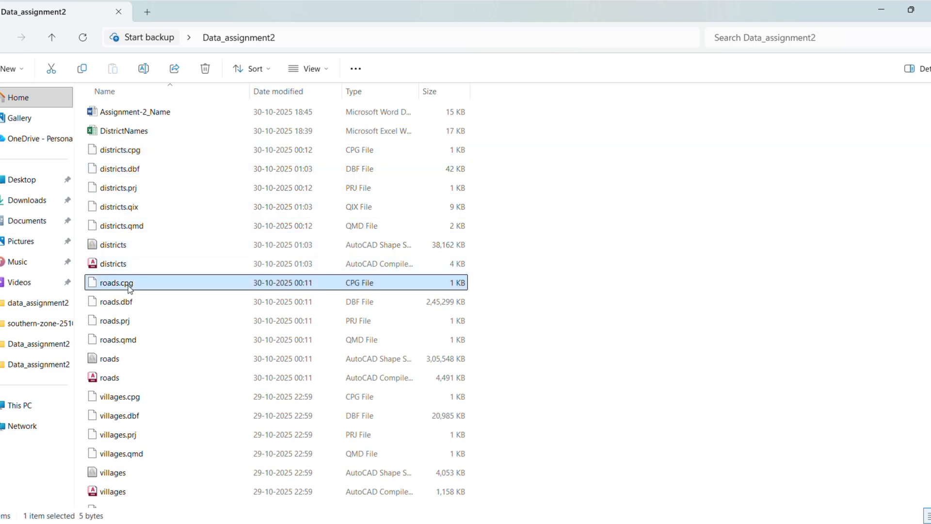
{"action": "left_click", "coordinate": [117, 380], "text": "shift"}
{"action": "scroll", "coordinate": [165, 319], "scroll_direction": "down", "scroll_amount": 2}
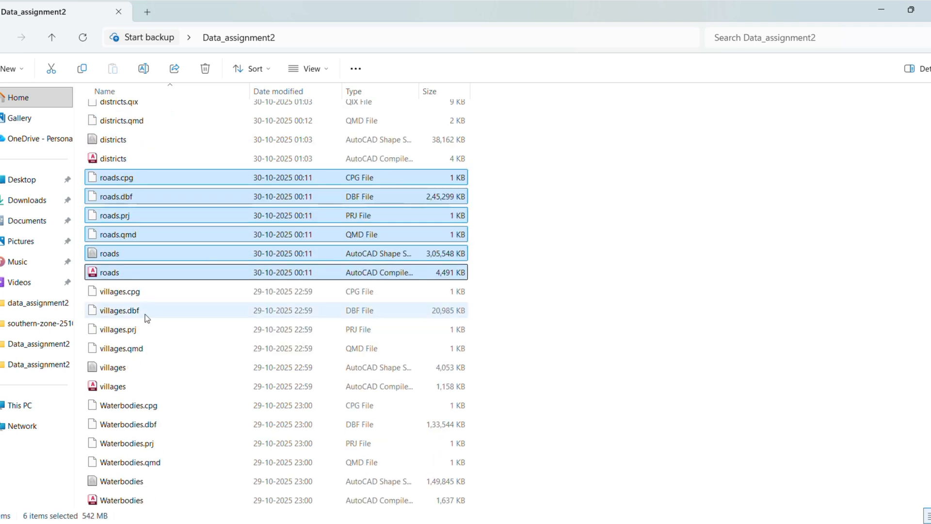
{"action": "left_click", "coordinate": [137, 292]}
{"action": "left_click", "coordinate": [125, 386], "text": "shift"}
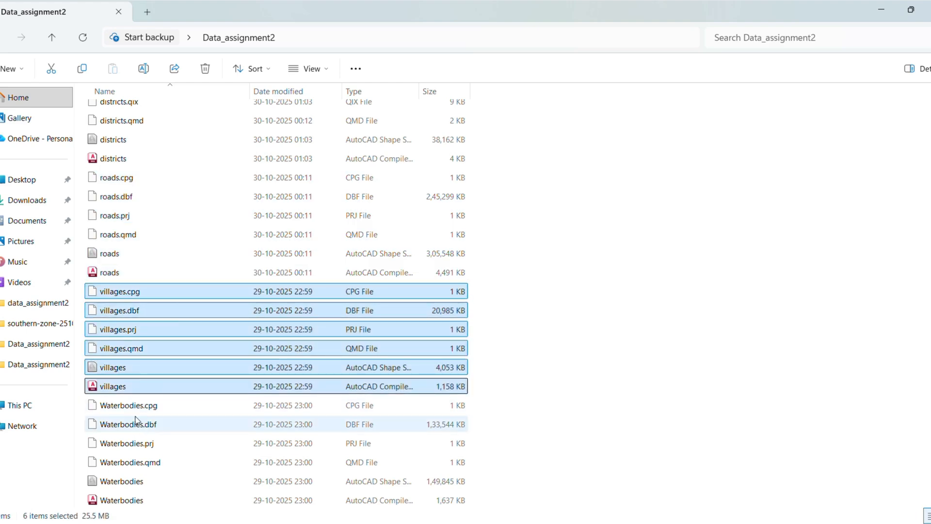
{"action": "left_click", "coordinate": [139, 501], "text": "shift"}
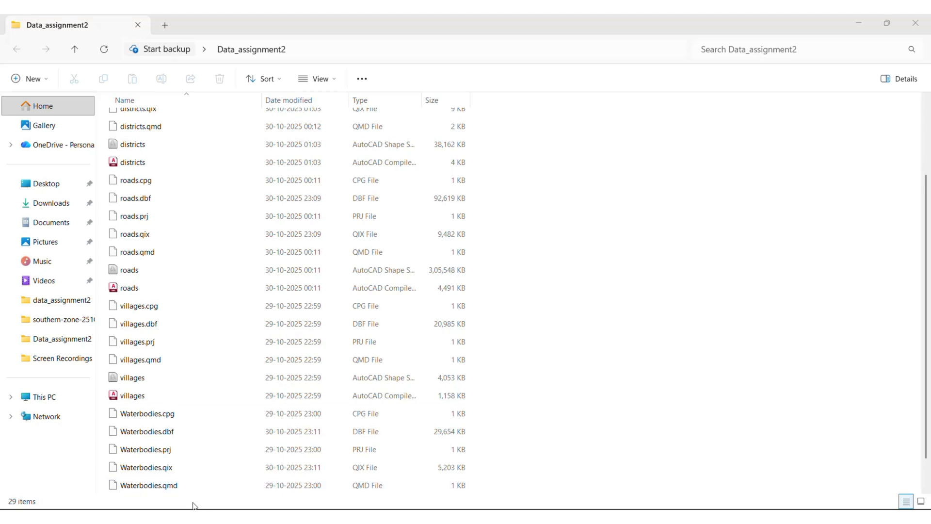
Find and launch QGIS Desktop 3.34.10
{"action": "left_click", "coordinate": [150, 515]}
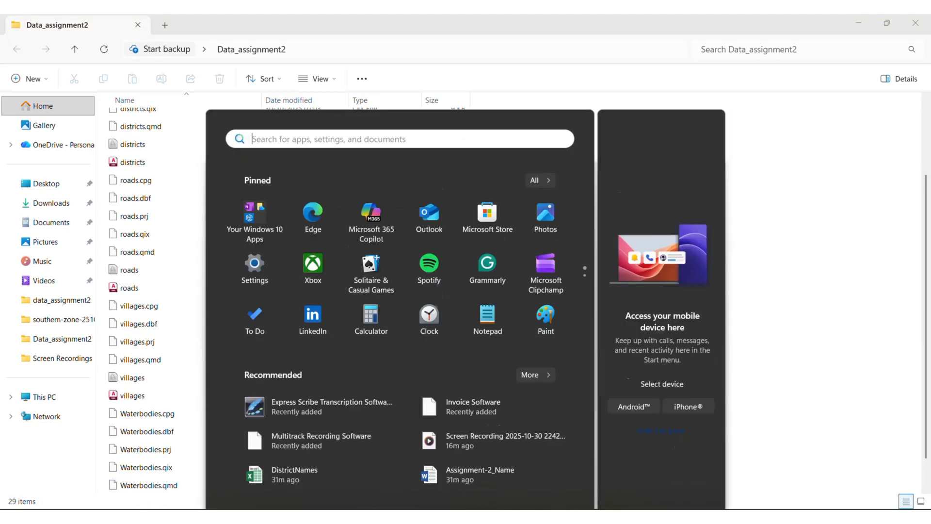
{"action": "type", "text": "q"}
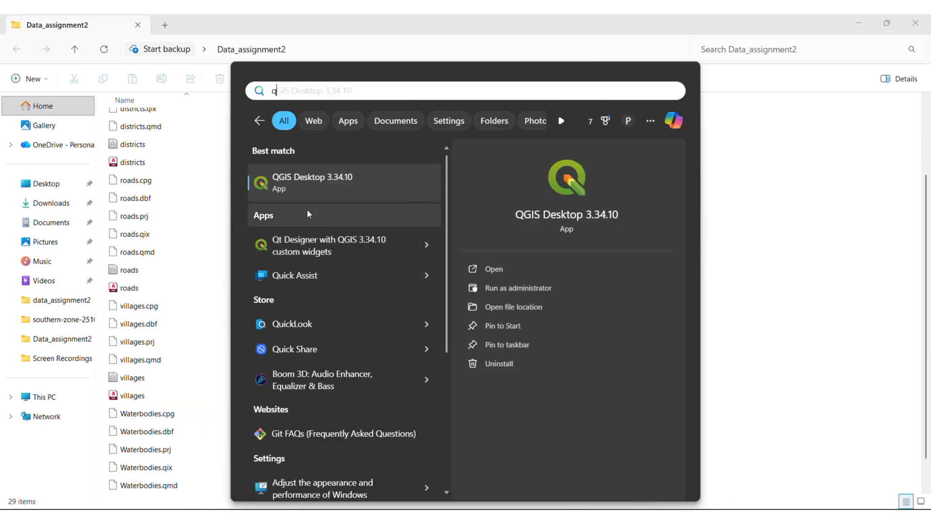
{"action": "left_click", "coordinate": [316, 183]}
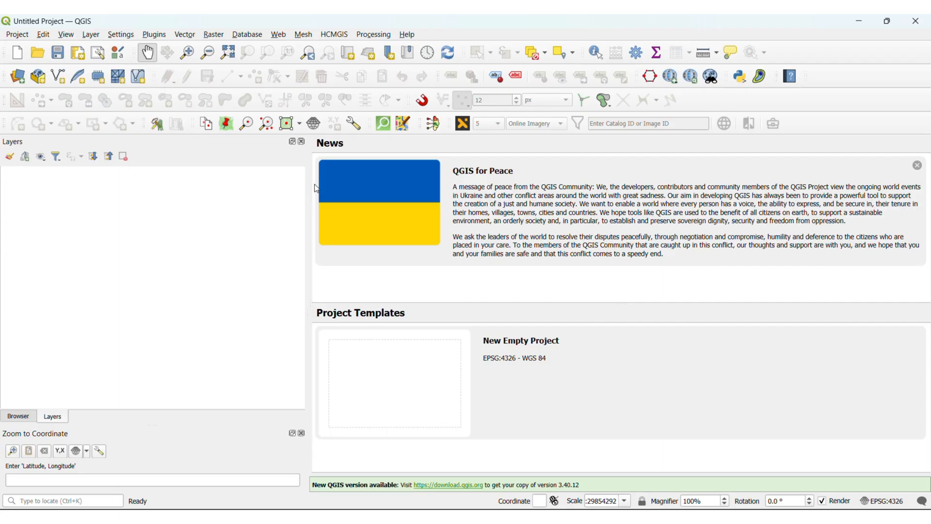
Add the districts shapefile (districts.shp) from the Data_assignment2 folder to the project as a vector layer
{"action": "left_click", "coordinate": [91, 35]}
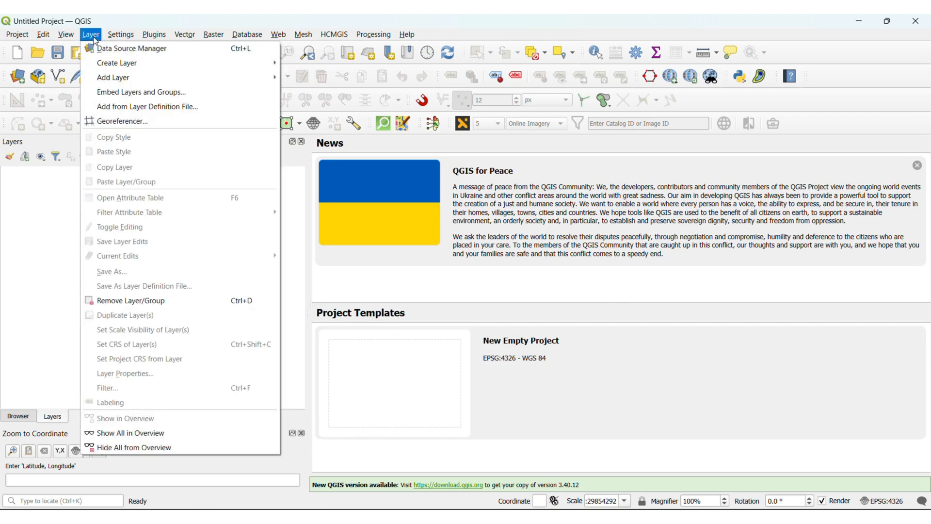
{"action": "mouse_move", "coordinate": [107, 76]}
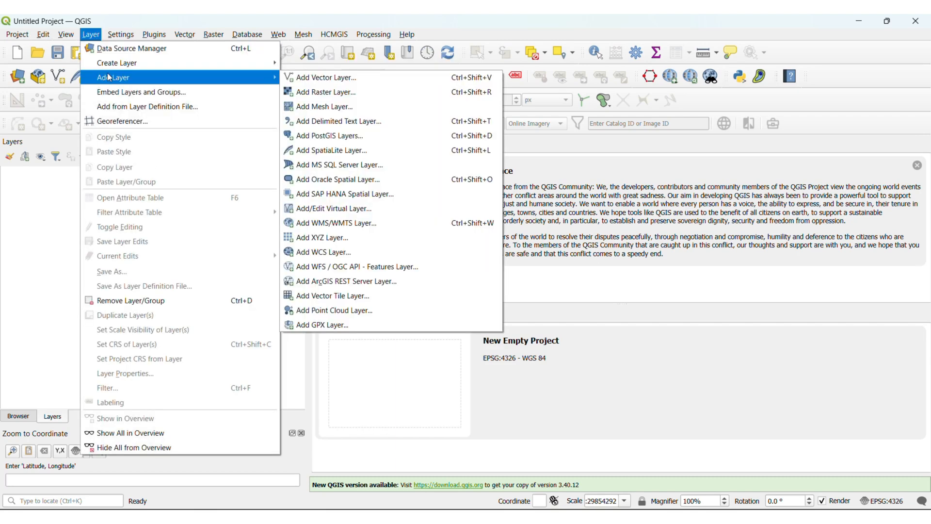
{"action": "left_click", "coordinate": [311, 81]}
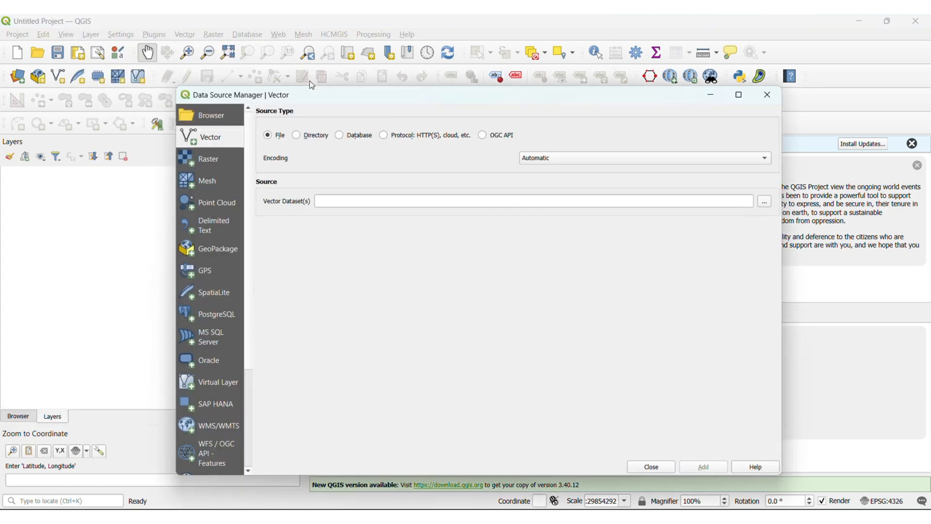
{"action": "left_click", "coordinate": [765, 202]}
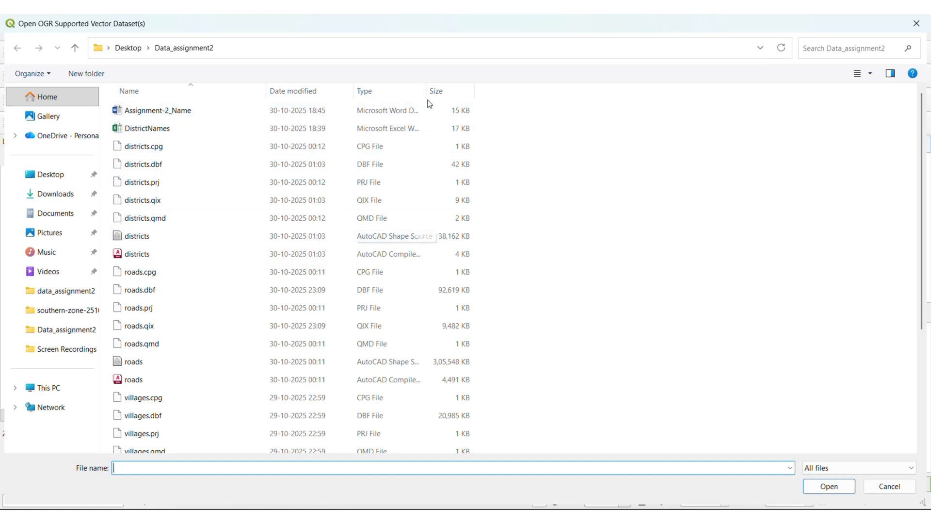
{"action": "left_click_drag", "start_coordinate": [426, 90], "coordinate": [480, 90]}
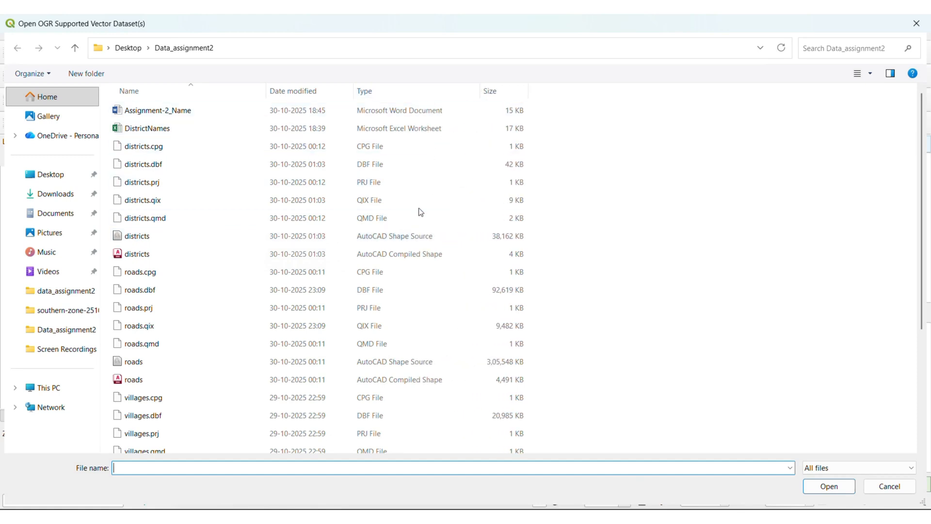
{"action": "left_click", "coordinate": [397, 240]}
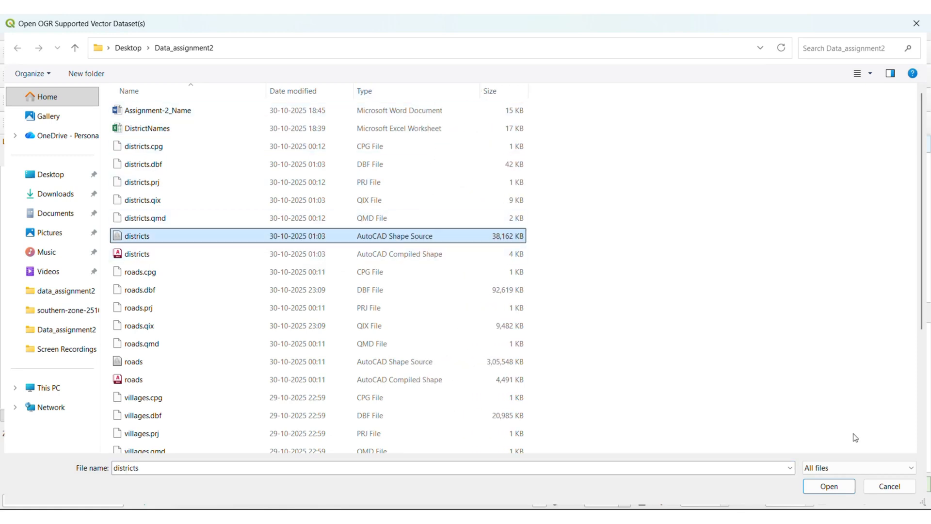
{"action": "left_click", "coordinate": [826, 487]}
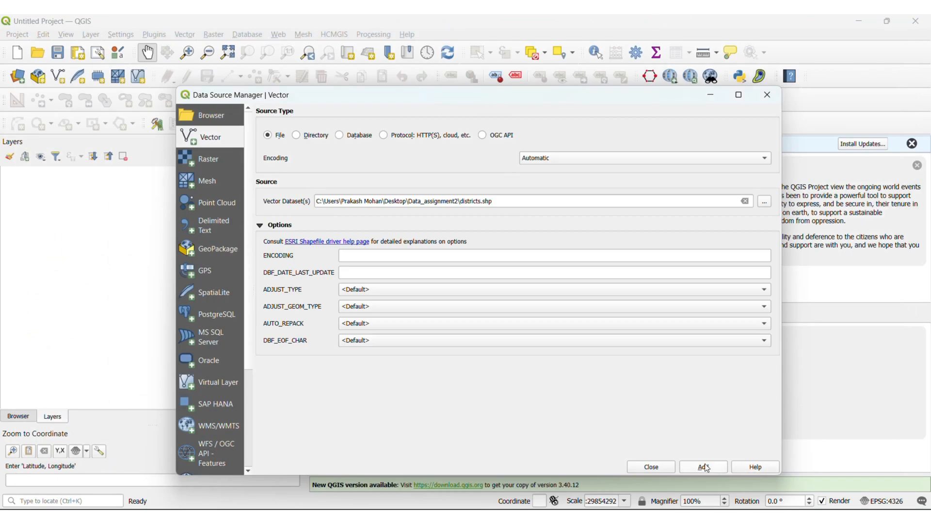
{"action": "left_click", "coordinate": [706, 467]}
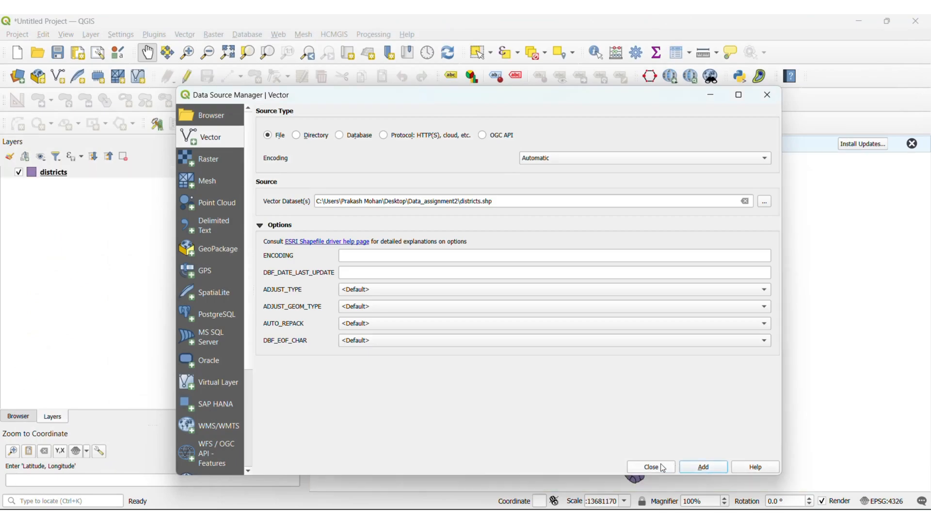
{"action": "left_click", "coordinate": [663, 467]}
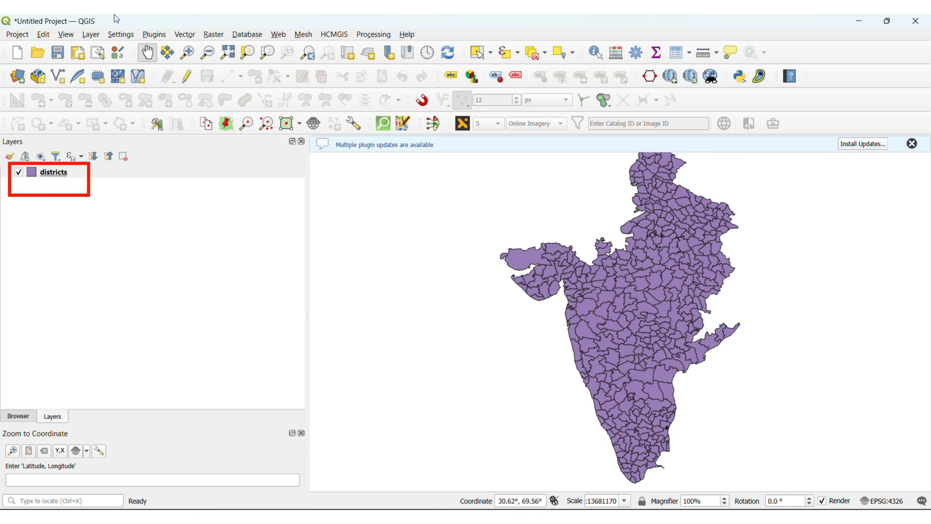
Add the roads shapefile (roads.shp) from Data_assignment2 as a vector layer and select the roads layer
{"action": "left_click", "coordinate": [91, 35]}
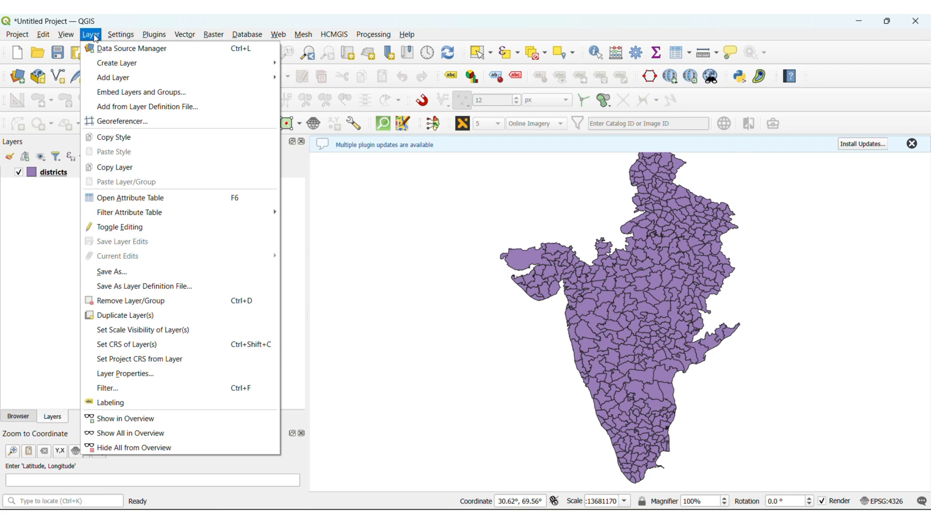
{"action": "mouse_move", "coordinate": [119, 83]}
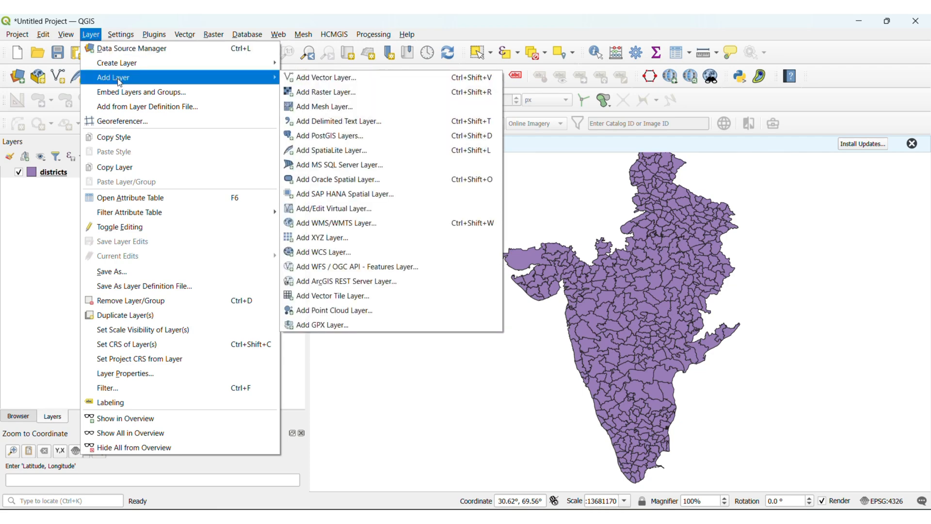
{"action": "left_click", "coordinate": [331, 78]}
{"action": "left_click", "coordinate": [765, 201]}
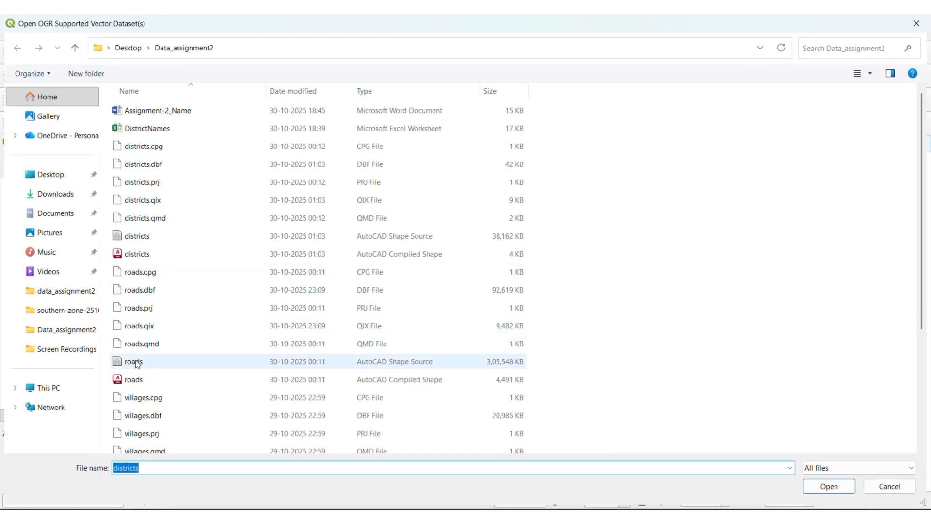
{"action": "left_click", "coordinate": [123, 366]}
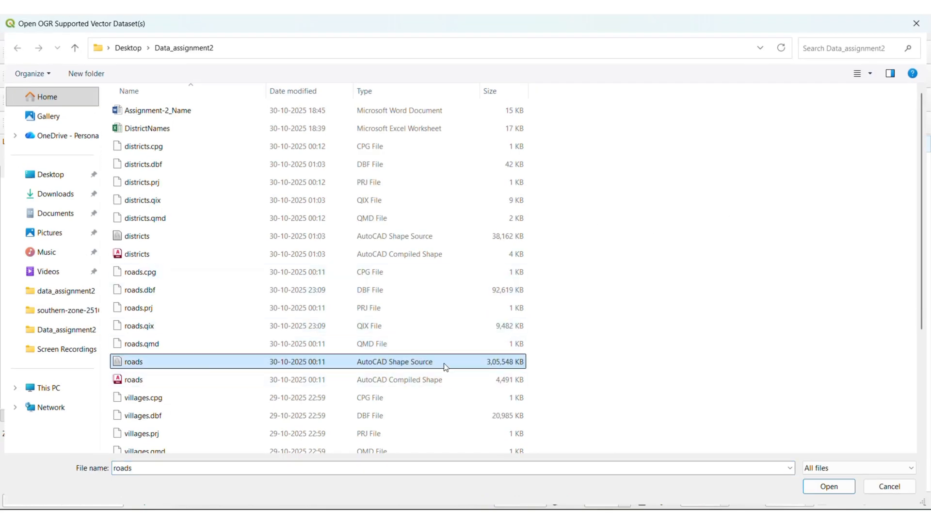
{"action": "left_click", "coordinate": [824, 487]}
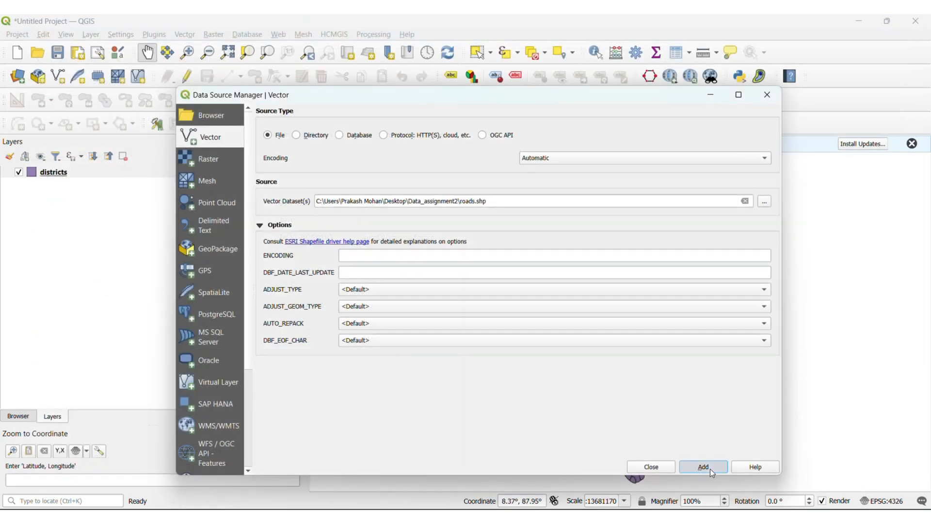
{"action": "left_click", "coordinate": [710, 469]}
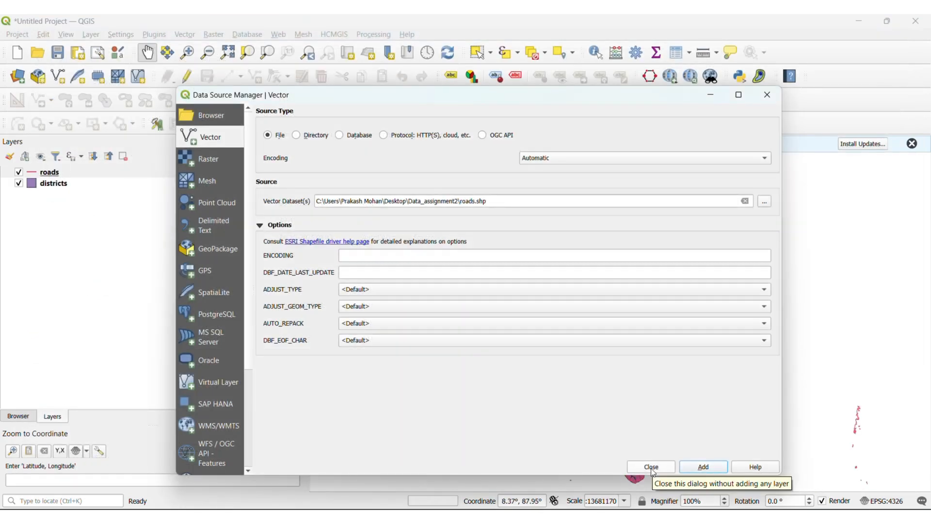
{"action": "left_click", "coordinate": [650, 467]}
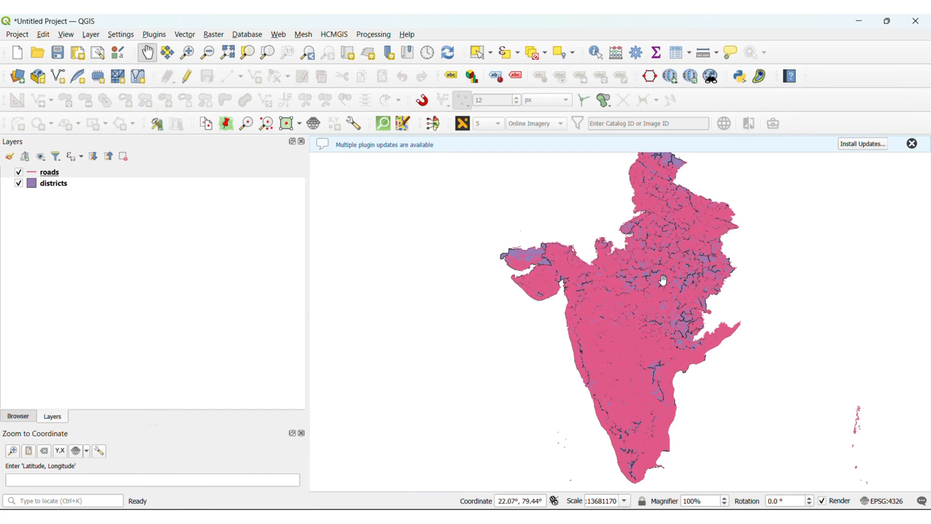
{"action": "left_click", "coordinate": [47, 175]}
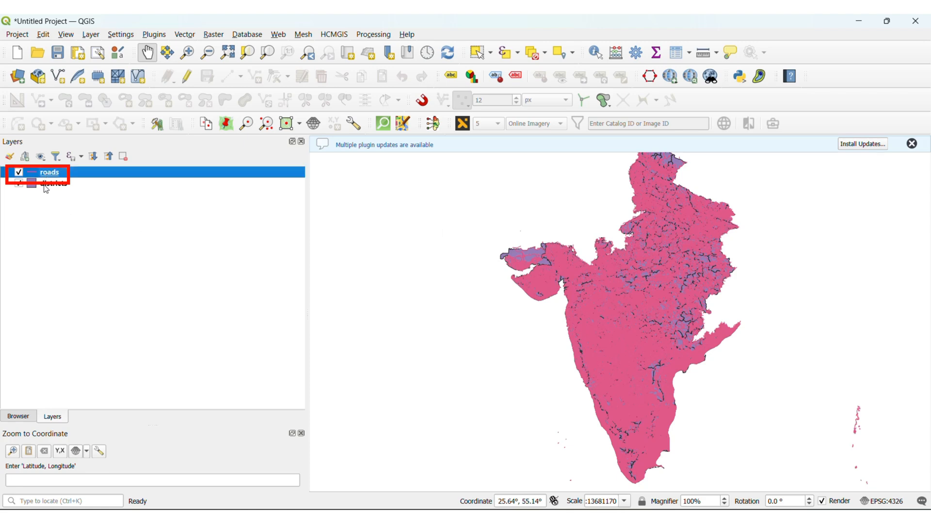
Add the Waterbodies shapefile (Waterbodies.shp) from the Data_assignment2 folder to the project as a vector layer
{"action": "left_click", "coordinate": [91, 34]}
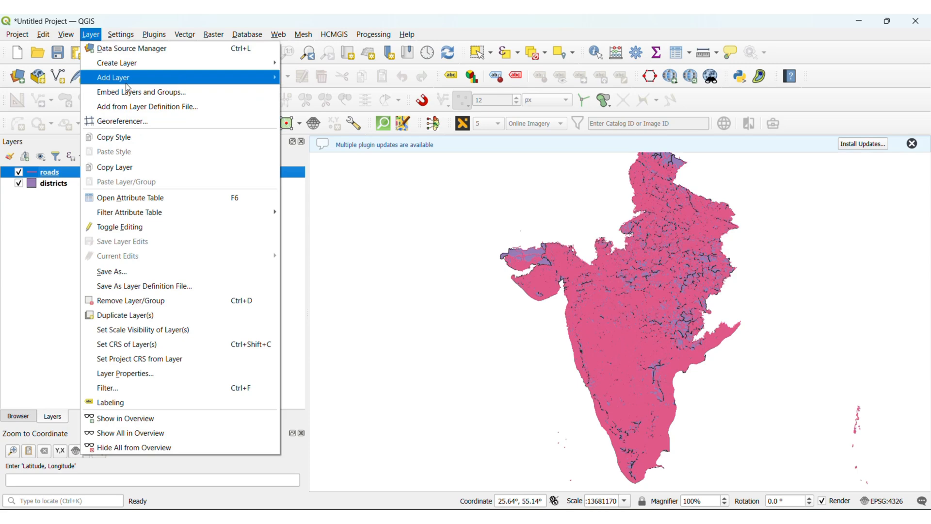
{"action": "mouse_move", "coordinate": [126, 83]}
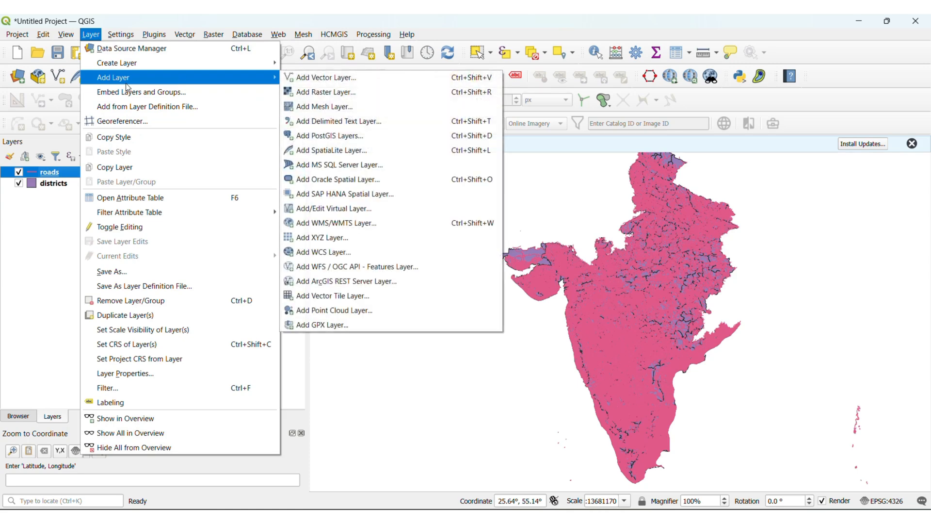
{"action": "left_click", "coordinate": [310, 79]}
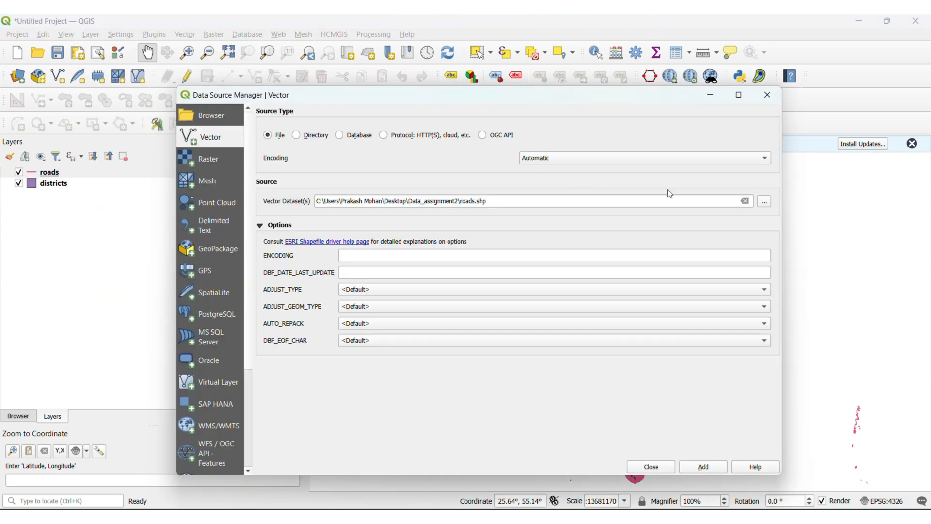
{"action": "left_click", "coordinate": [768, 203]}
{"action": "scroll", "coordinate": [226, 298], "scroll_direction": "down", "scroll_amount": 3}
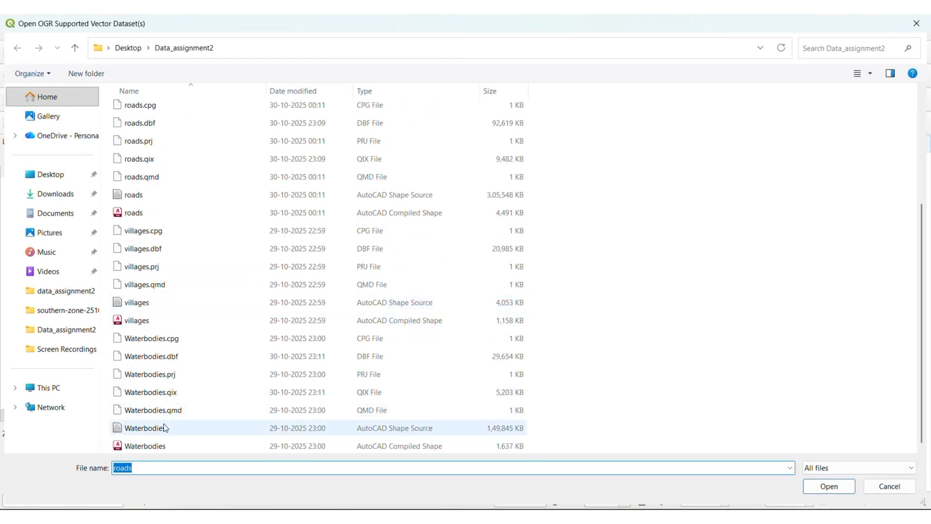
{"action": "left_click", "coordinate": [164, 427]}
{"action": "left_click", "coordinate": [828, 486]}
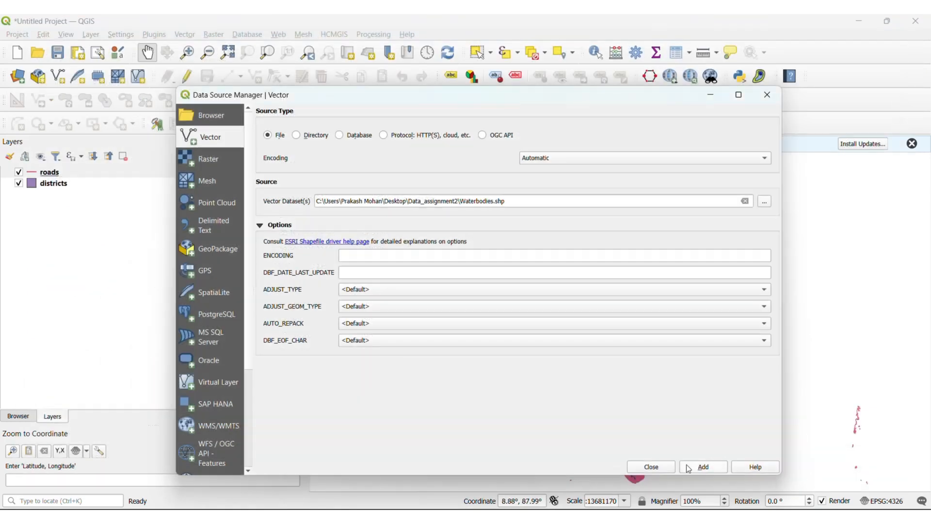
{"action": "left_click", "coordinate": [698, 468]}
{"action": "left_click", "coordinate": [645, 466]}
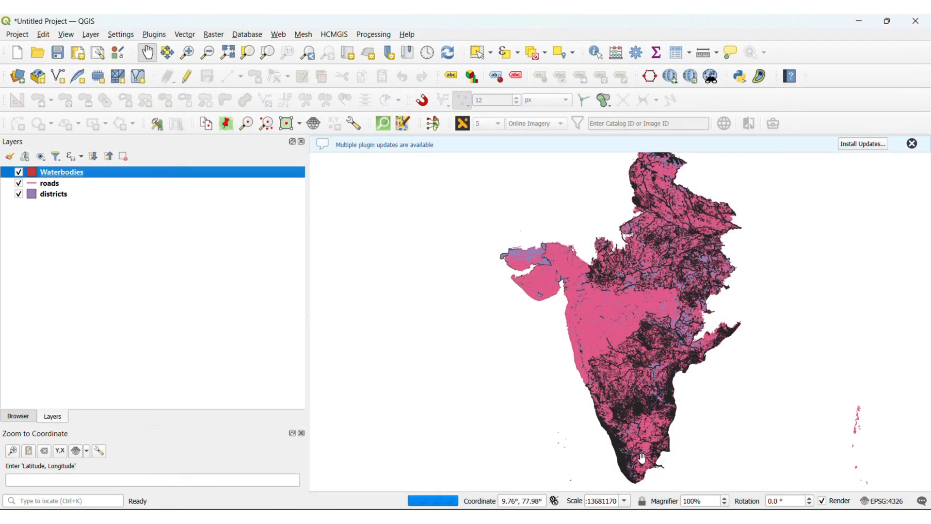
Add the villages shapefile (villages.shp) from the Data_assignment2 folder to the project as a vector layer
{"action": "left_click", "coordinate": [90, 34]}
{"action": "mouse_move", "coordinate": [155, 80]}
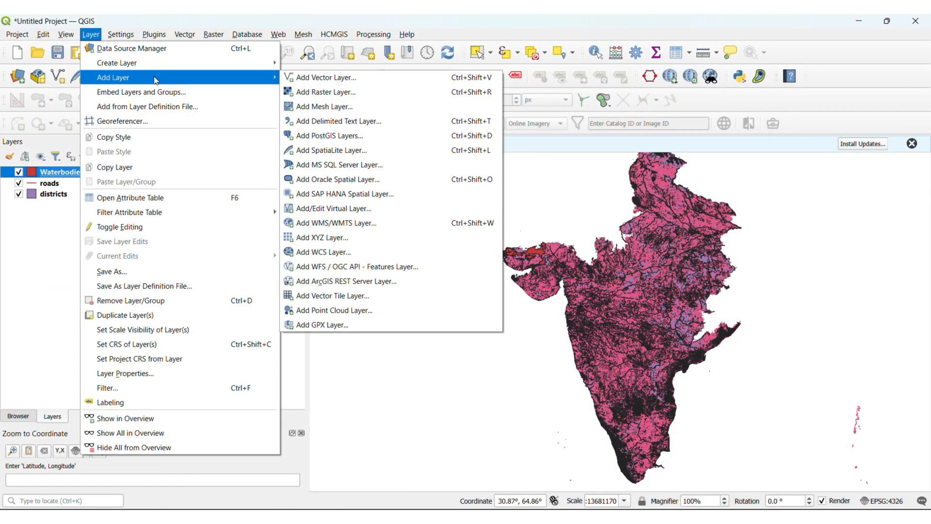
{"action": "left_click", "coordinate": [345, 77]}
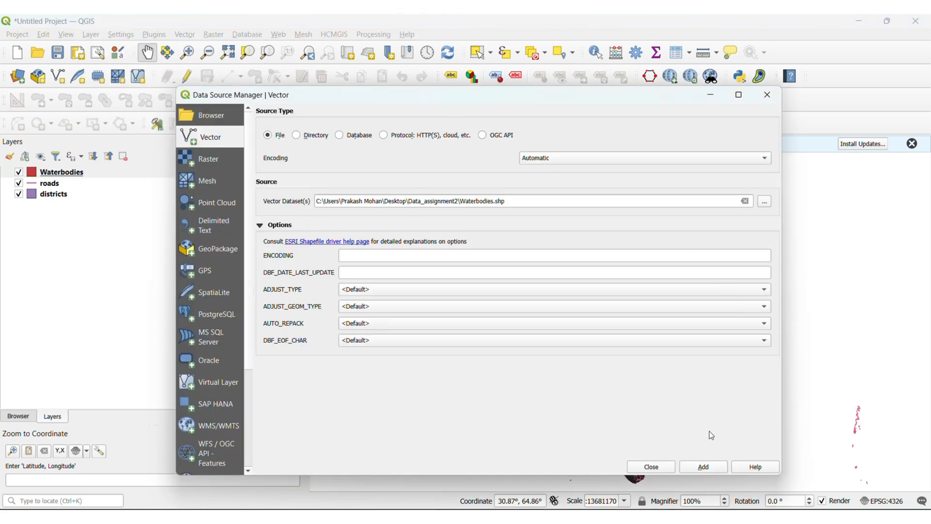
{"action": "left_click", "coordinate": [765, 202]}
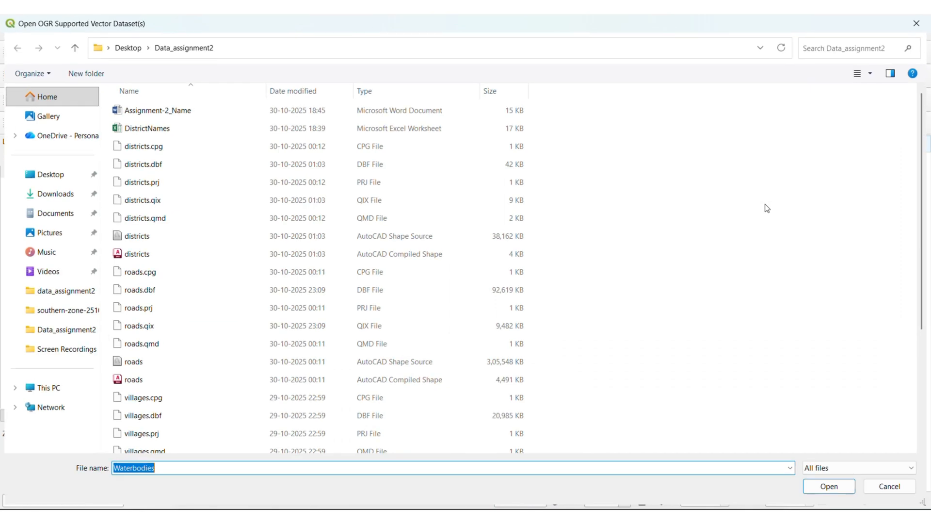
{"action": "scroll", "coordinate": [152, 307], "scroll_direction": "down", "scroll_amount": 2}
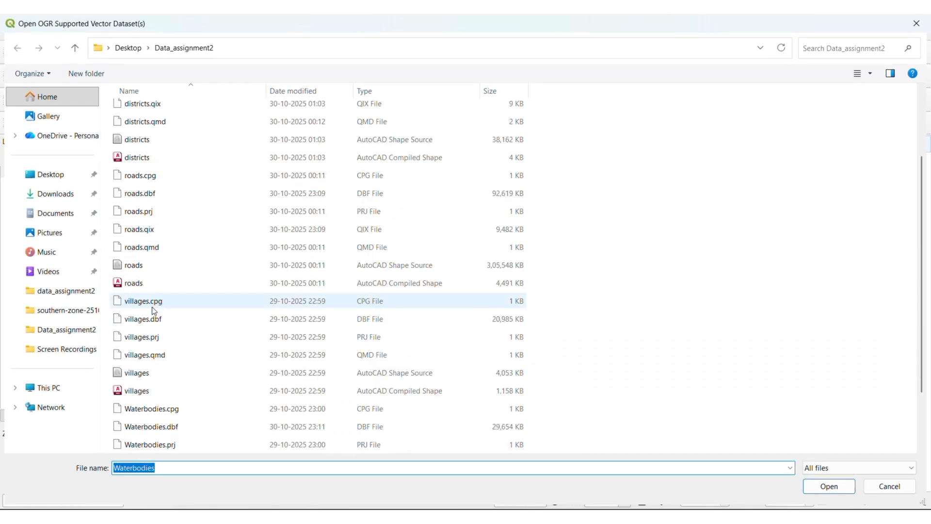
{"action": "left_click", "coordinate": [156, 373]}
{"action": "left_click", "coordinate": [830, 487]}
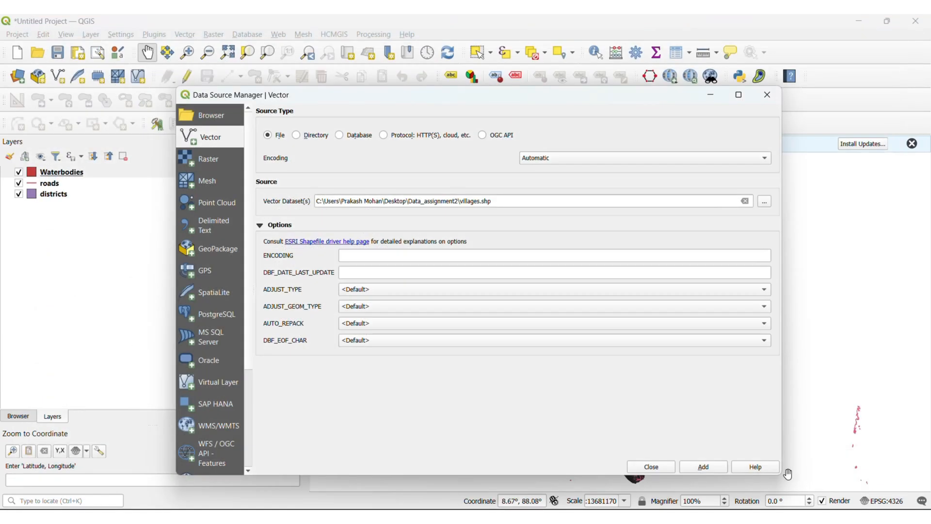
{"action": "left_click", "coordinate": [702, 466]}
{"action": "left_click", "coordinate": [658, 466]}
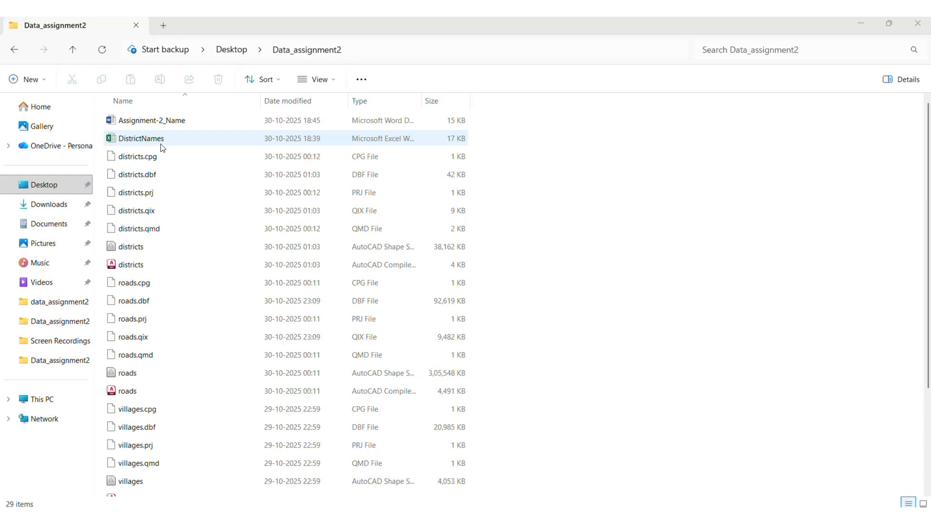
Open the DistrictNames workbook from the Data_assignment2 folder and look through the list for the assigned district
{"action": "double_click", "coordinate": [161, 144]}
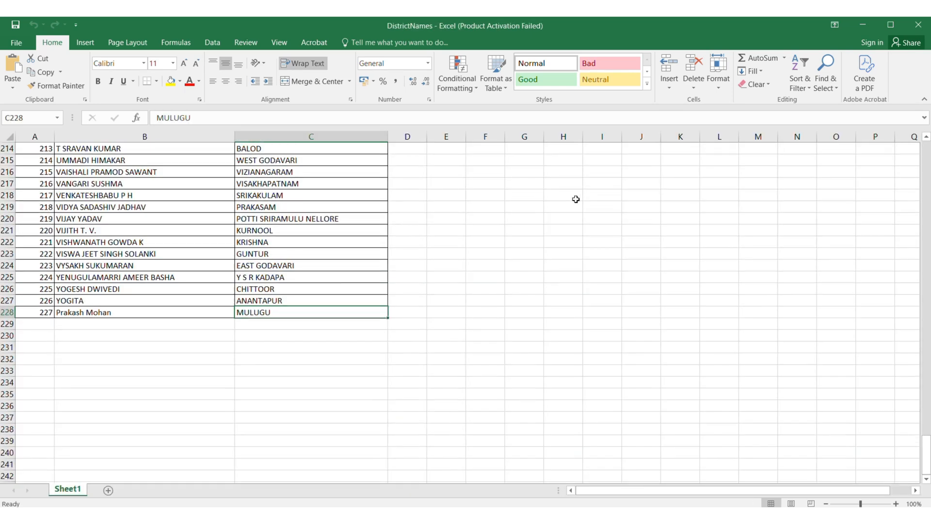
{"action": "scroll", "coordinate": [436, 315], "scroll_direction": "up", "scroll_amount": 5}
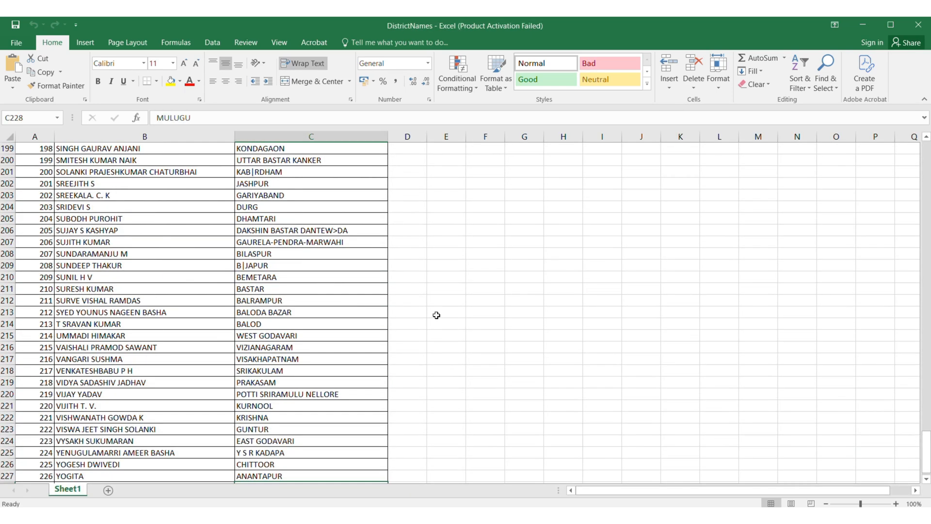
{"action": "scroll", "coordinate": [436, 315], "scroll_direction": "up", "scroll_amount": 12}
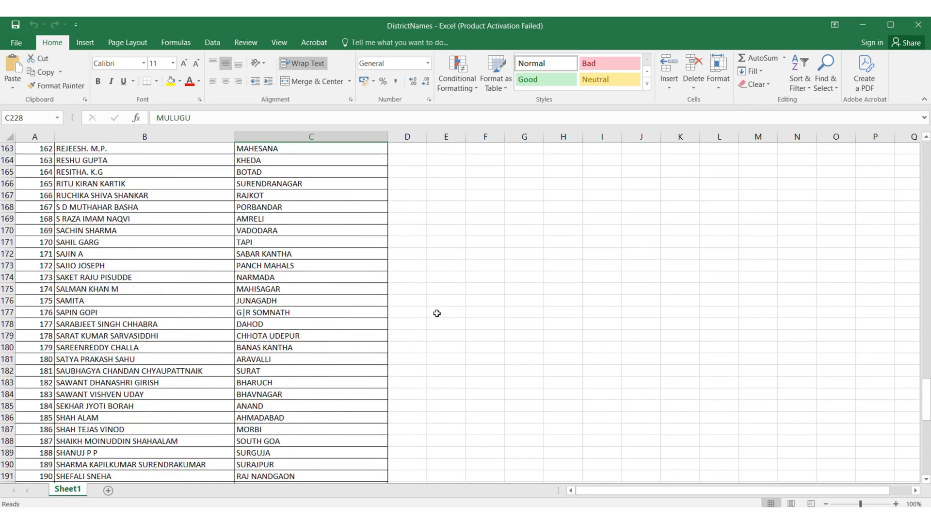
{"action": "scroll", "coordinate": [437, 313], "scroll_direction": "up", "scroll_amount": 13}
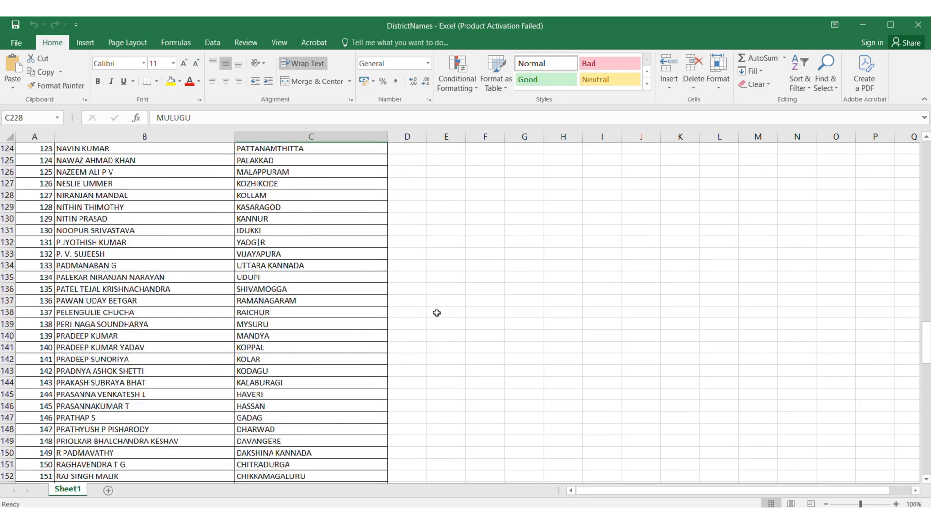
{"action": "scroll", "coordinate": [437, 312], "scroll_direction": "up", "scroll_amount": 6}
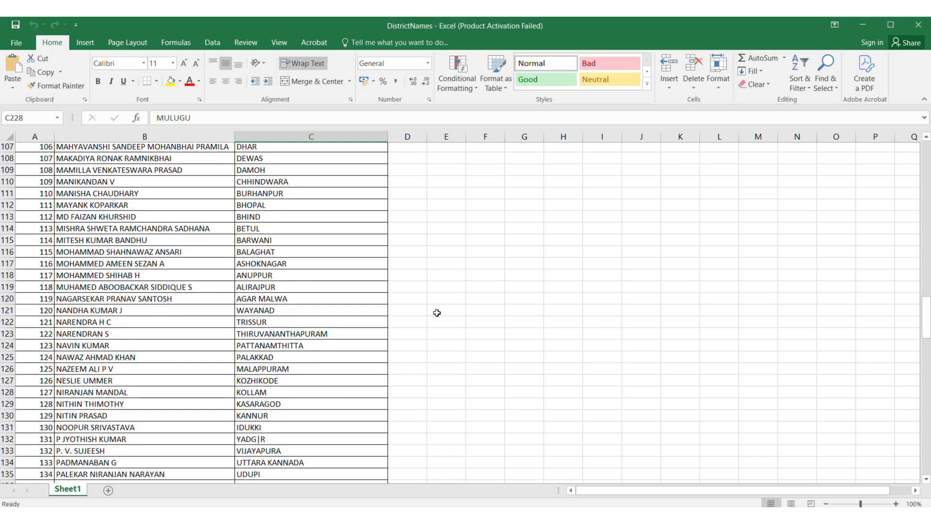
{"action": "scroll", "coordinate": [437, 313], "scroll_direction": "down", "scroll_amount": 20}
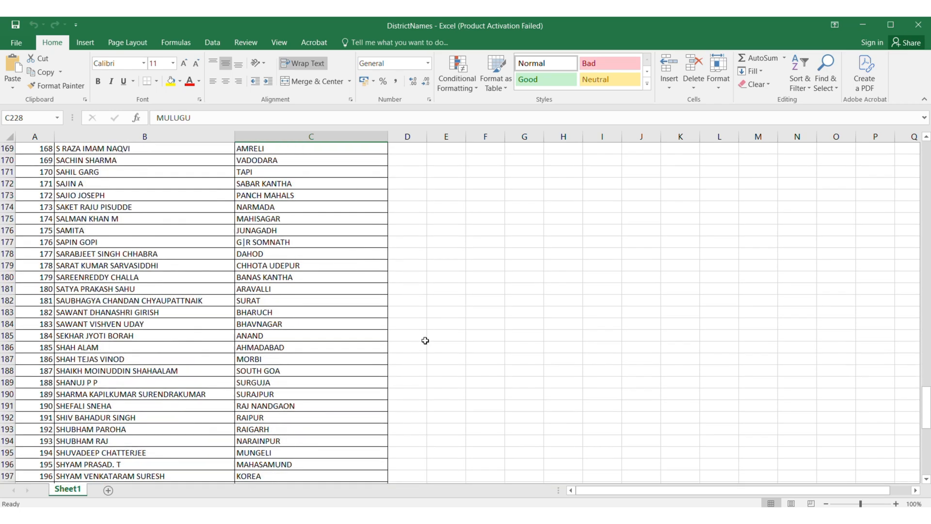
{"action": "scroll", "coordinate": [425, 340], "scroll_direction": "down", "scroll_amount": 16}
{"action": "scroll", "coordinate": [368, 367], "scroll_direction": "up", "scroll_amount": 2}
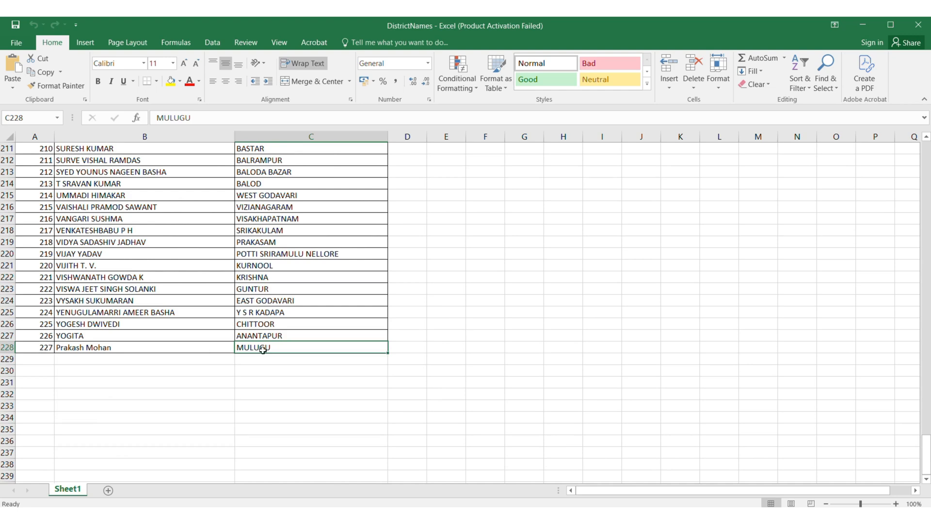
{"action": "left_click", "coordinate": [861, 27]}
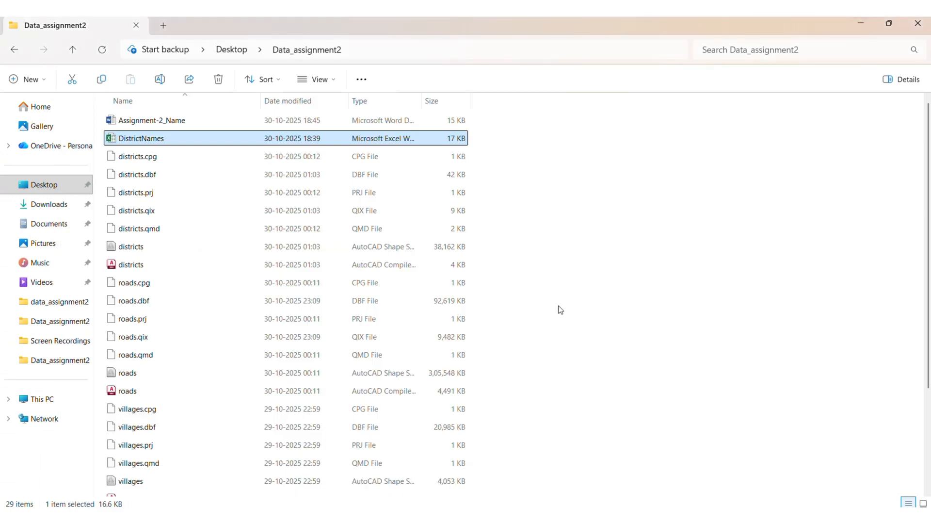
Create a new folder named Output inside the Data_assignment2 folder
{"action": "scroll", "coordinate": [563, 307], "scroll_direction": "down", "scroll_amount": 3}
{"action": "scroll", "coordinate": [563, 307], "scroll_direction": "down", "scroll_amount": 1}
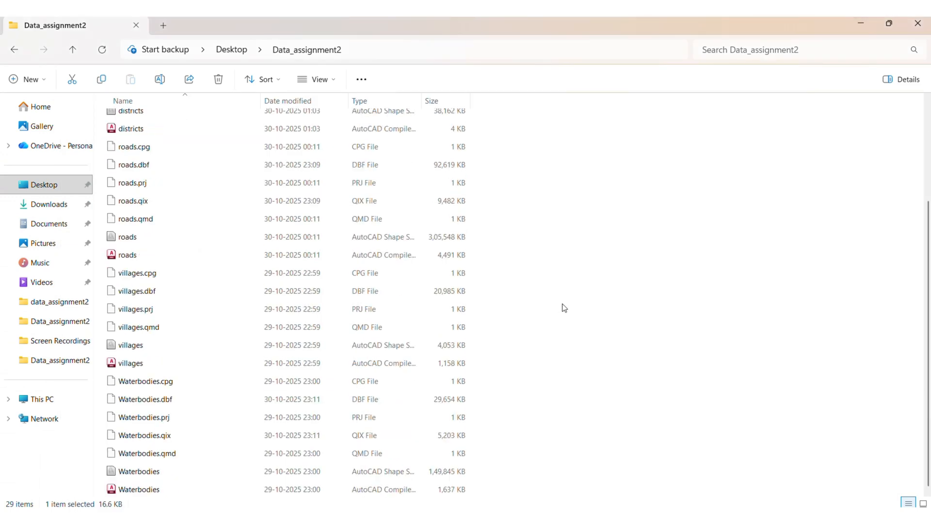
{"action": "left_click", "coordinate": [560, 305]}
{"action": "right_click", "coordinate": [534, 287]}
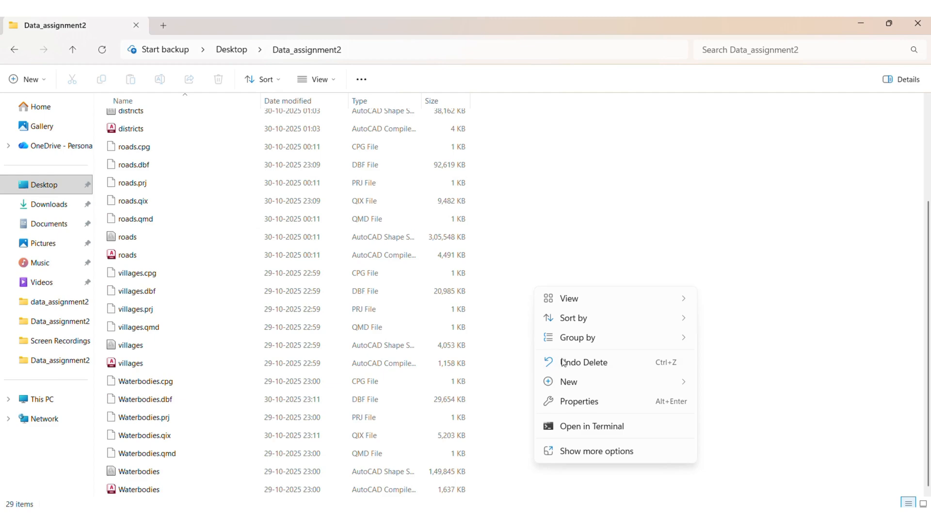
{"action": "mouse_move", "coordinate": [577, 382]}
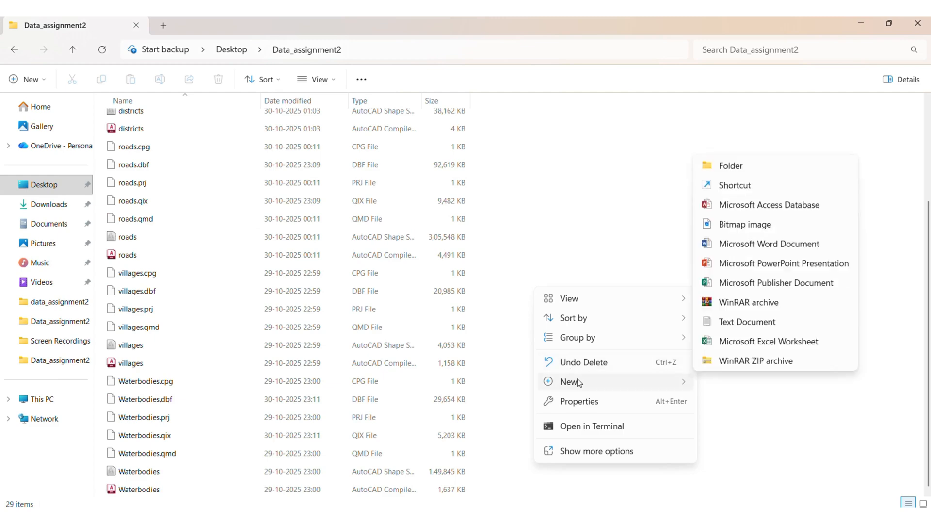
{"action": "left_click", "coordinate": [724, 165]}
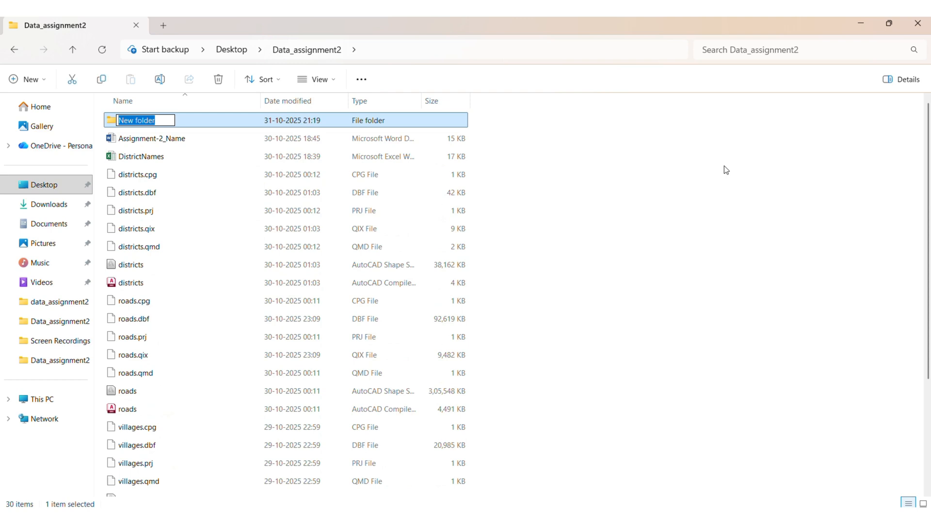
{"action": "type", "text": "Output"}
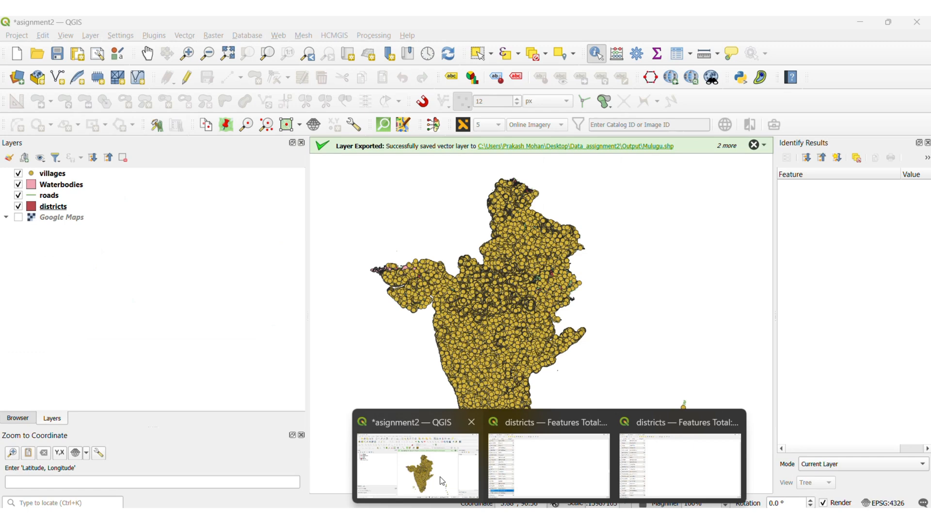
Switch to the asignment2 project in QGIS and open the districts attribute table, sorted by District in ascending order
{"action": "left_click", "coordinate": [441, 475]}
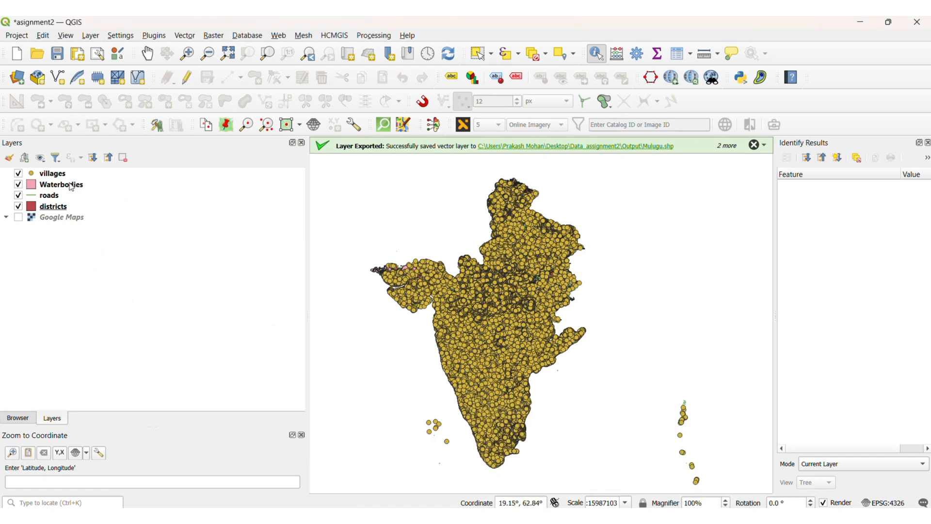
{"action": "left_click", "coordinate": [57, 207]}
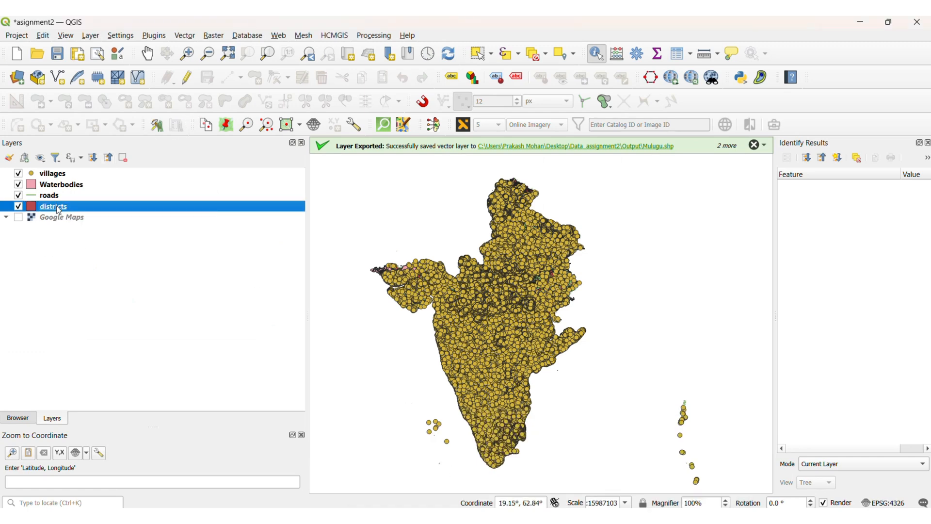
{"action": "right_click", "coordinate": [58, 209]}
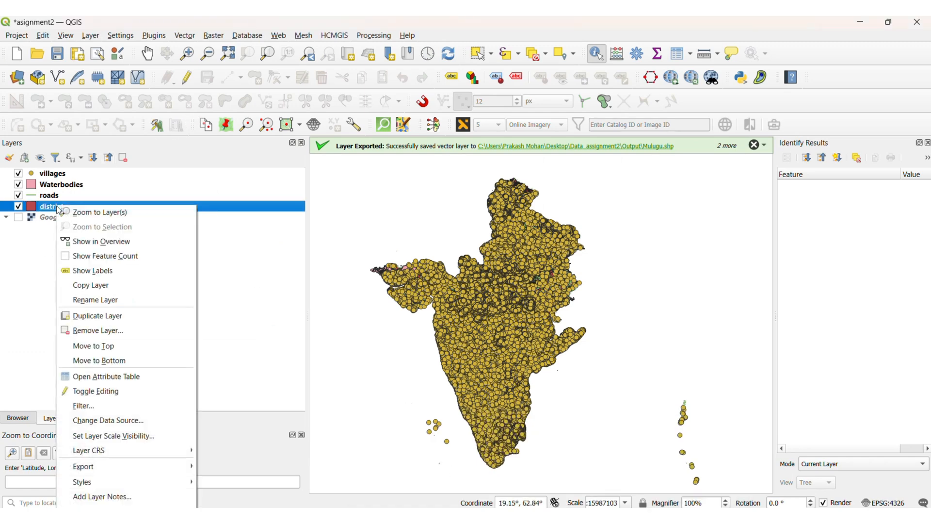
{"action": "left_click", "coordinate": [110, 377]}
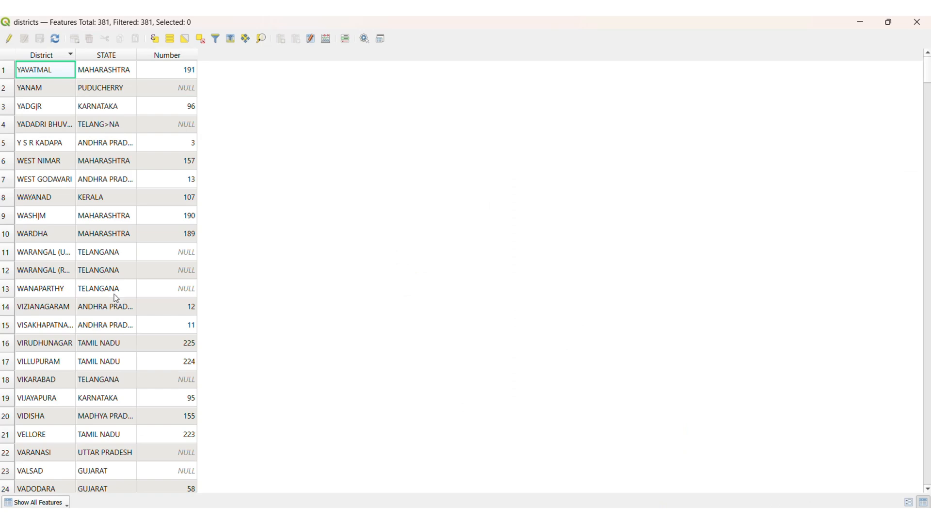
{"action": "left_click", "coordinate": [49, 56]}
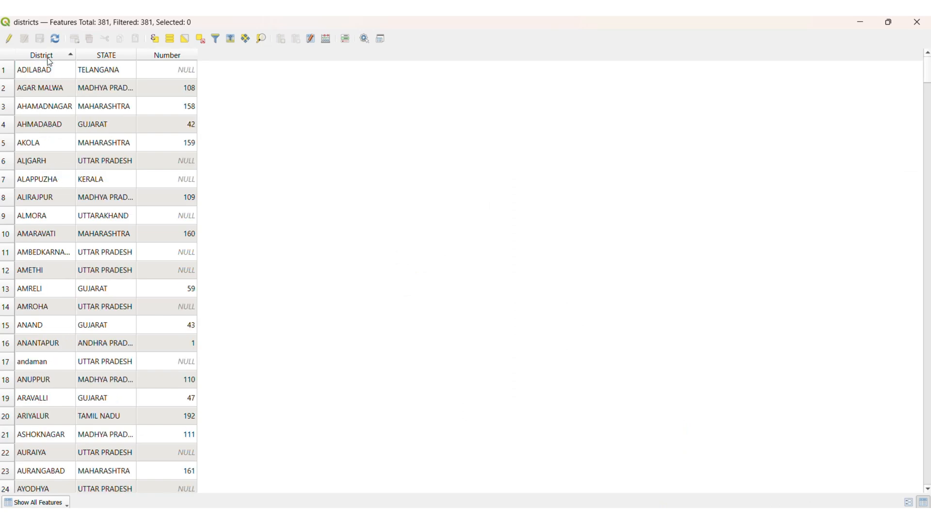
Find and select the MULUGU record in the districts attribute table and return to the map
{"action": "scroll", "coordinate": [80, 264], "scroll_direction": "down", "scroll_amount": 20}
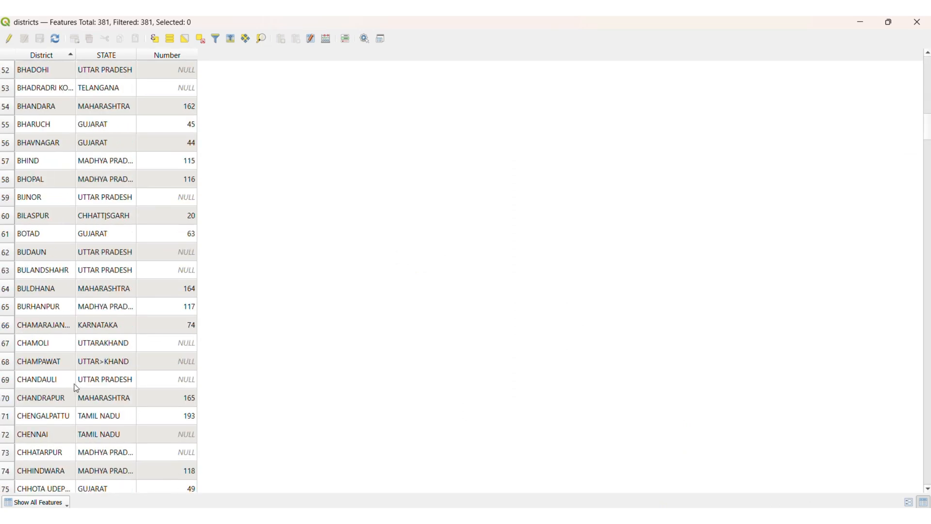
{"action": "scroll", "coordinate": [77, 390], "scroll_direction": "down", "scroll_amount": 20}
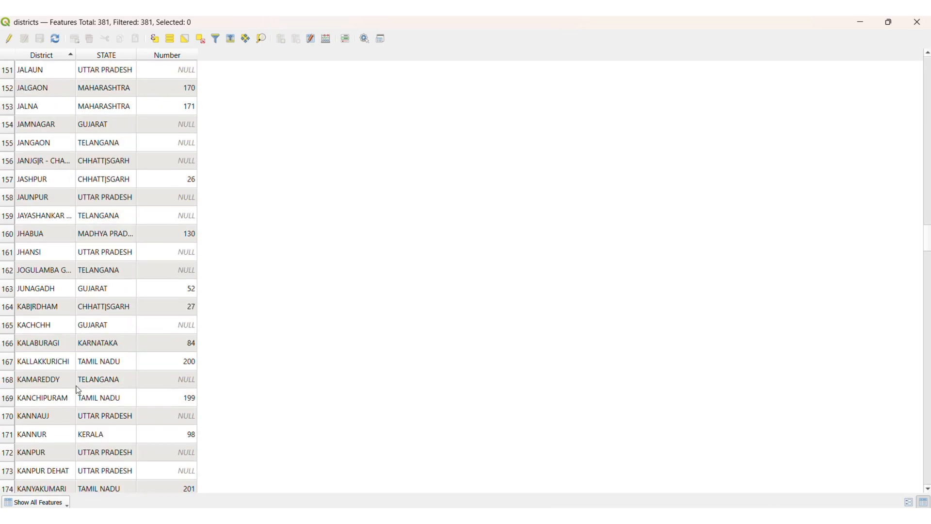
{"action": "scroll", "coordinate": [77, 390], "scroll_direction": "down", "scroll_amount": 4}
{"action": "scroll", "coordinate": [78, 390], "scroll_direction": "down", "scroll_amount": 4}
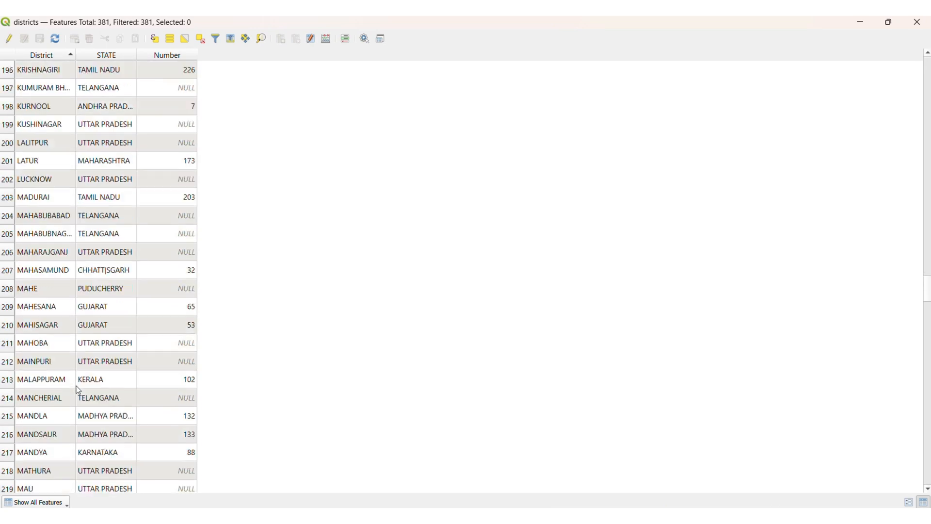
{"action": "scroll", "coordinate": [77, 390], "scroll_direction": "down", "scroll_amount": 2}
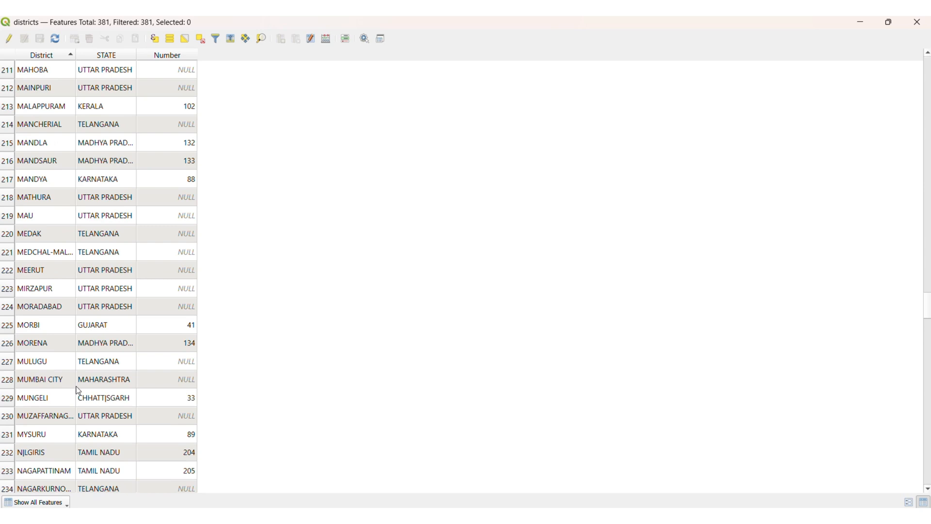
{"action": "left_click", "coordinate": [7, 363]}
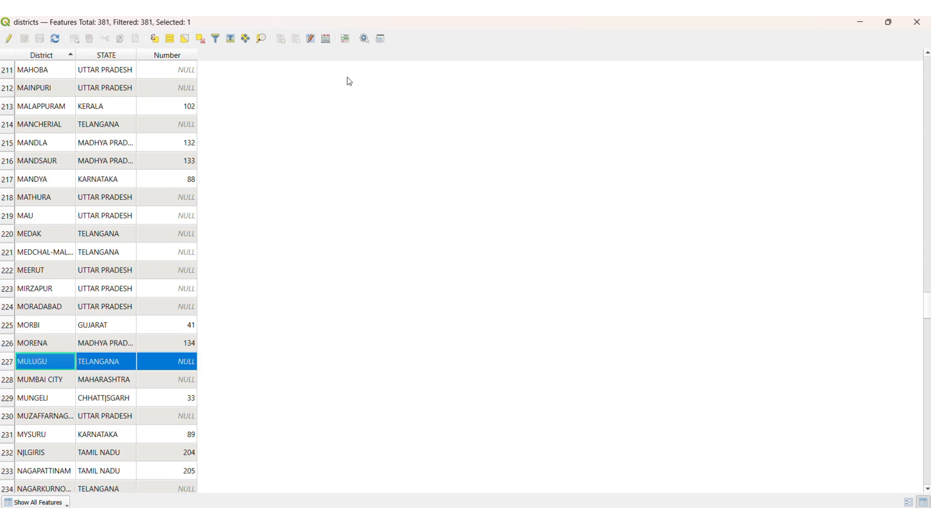
{"action": "left_click", "coordinate": [861, 24]}
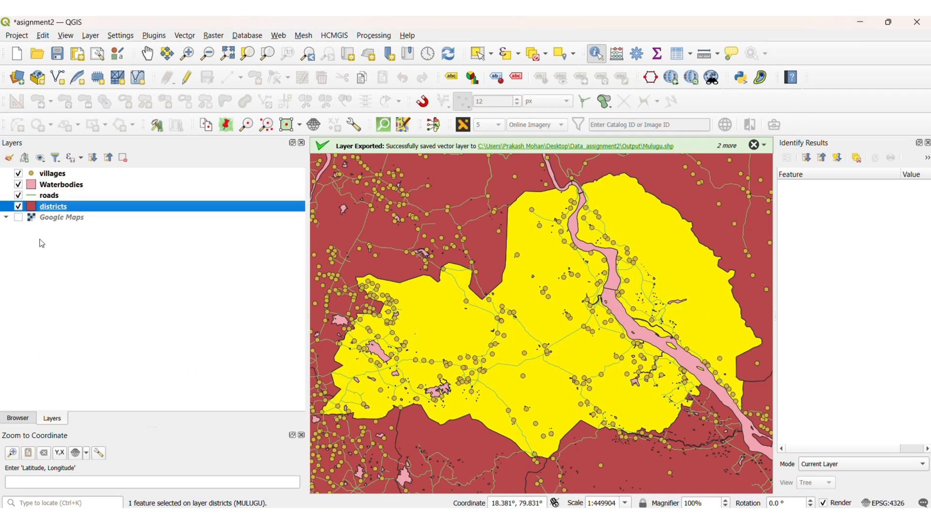
Export only the selected feature of the districts layer as an ESRI Shapefile named Mulugu in the Data_assignment2 Output folder
{"action": "right_click", "coordinate": [68, 215]}
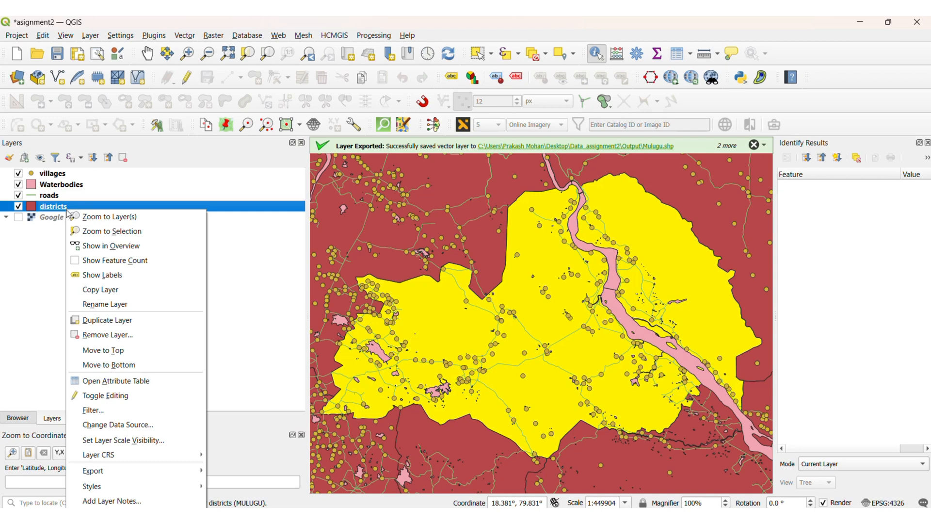
{"action": "mouse_move", "coordinate": [135, 470]}
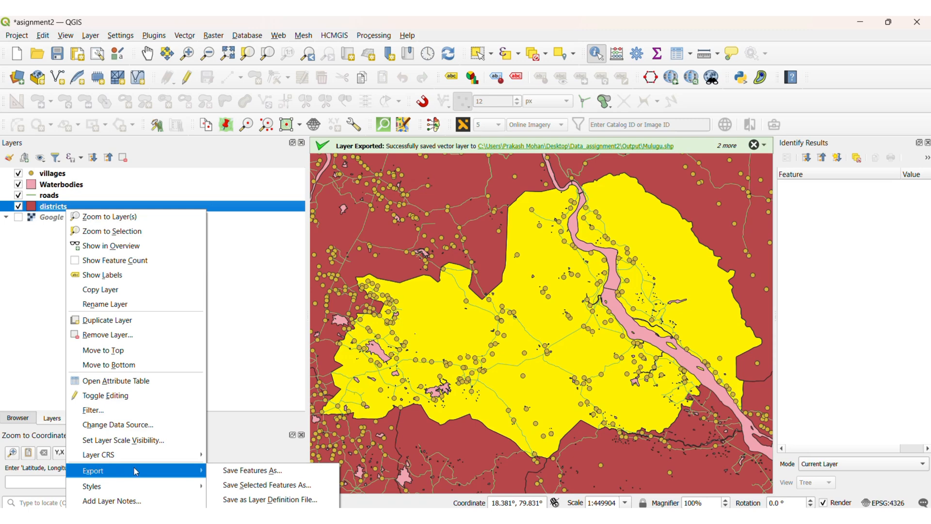
{"action": "left_click", "coordinate": [234, 485]}
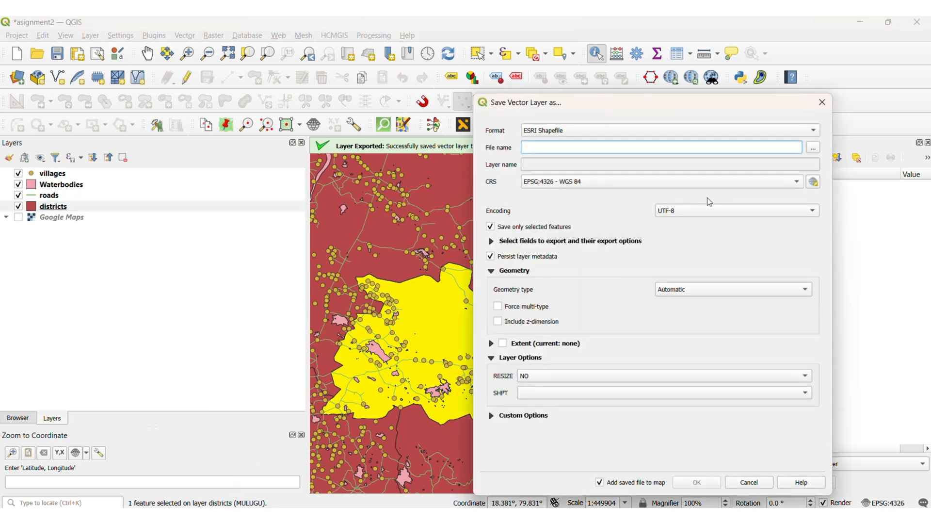
{"action": "left_click", "coordinate": [813, 147]}
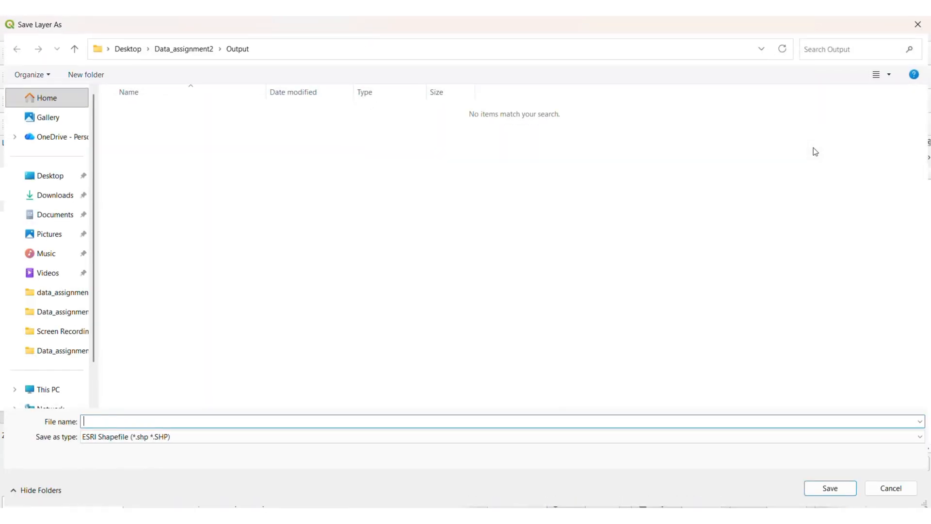
{"action": "left_click", "coordinate": [47, 178]}
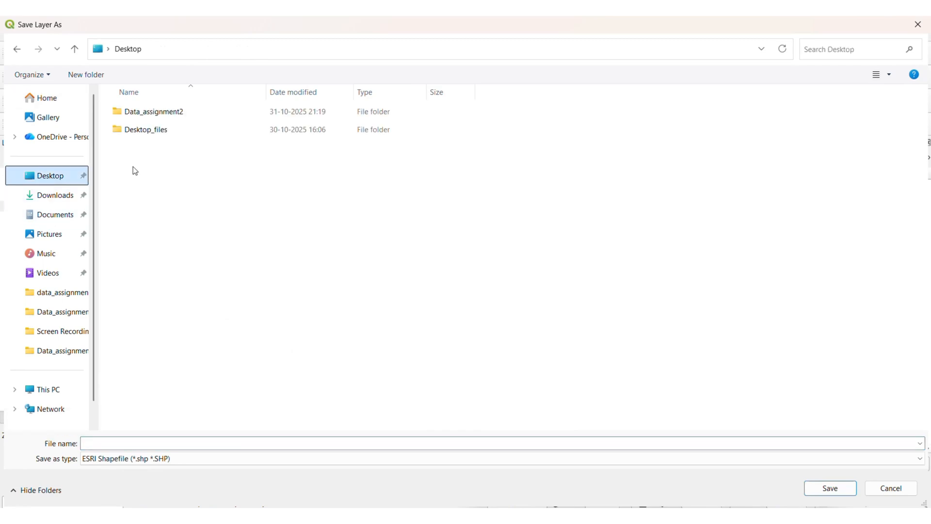
{"action": "double_click", "coordinate": [159, 112]}
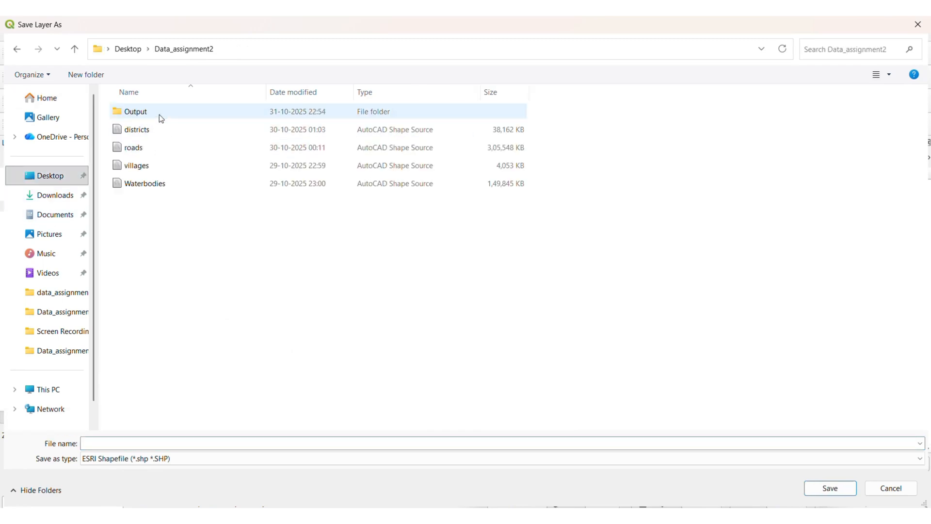
{"action": "double_click", "coordinate": [159, 113]}
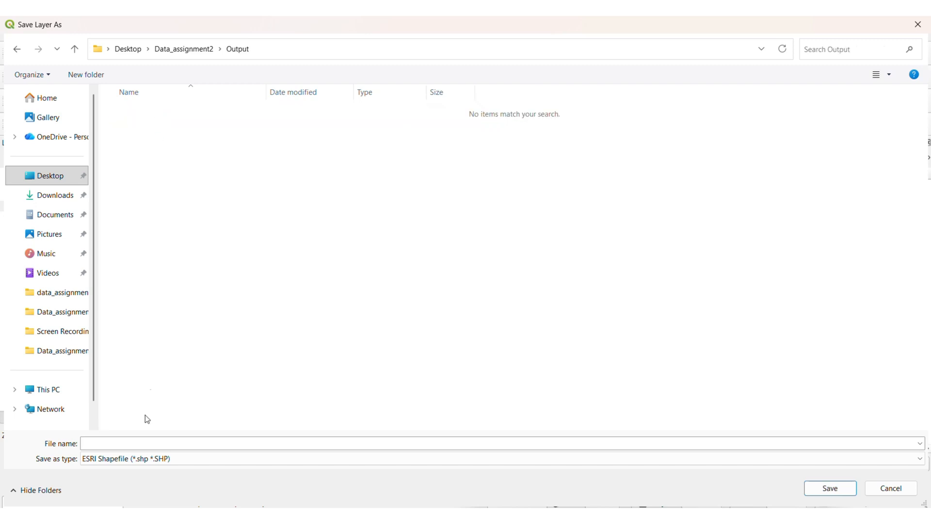
{"action": "left_click", "coordinate": [130, 442]}
{"action": "type", "text": "Mu"}
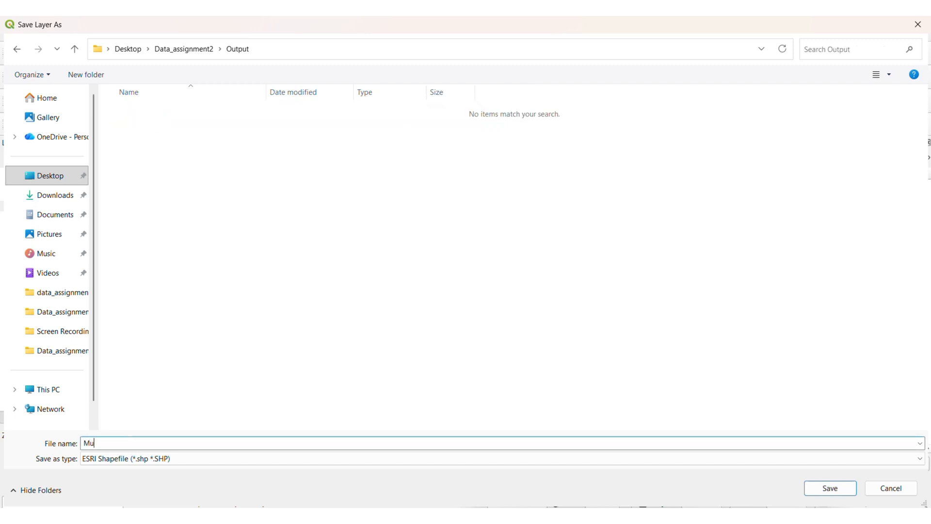
{"action": "type", "text": "lugu"}
{"action": "left_click", "coordinate": [832, 492]}
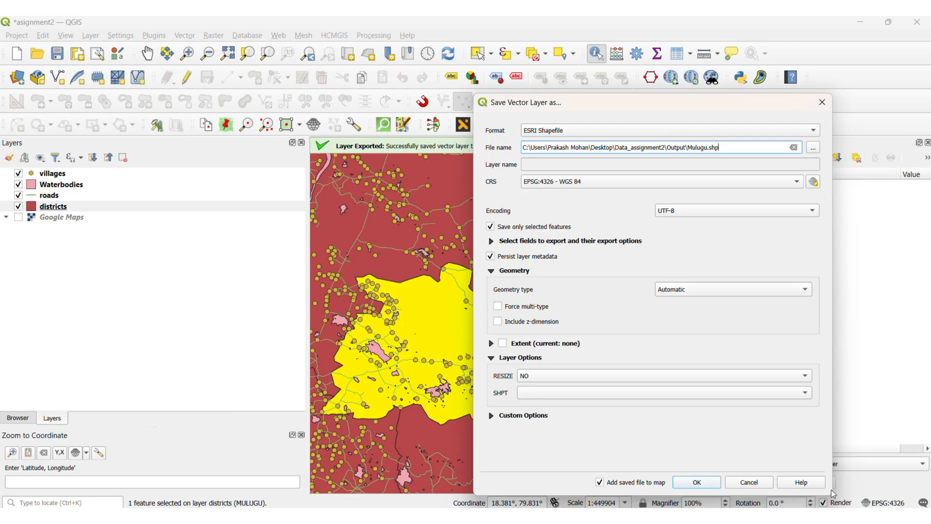
{"action": "left_click", "coordinate": [696, 482]}
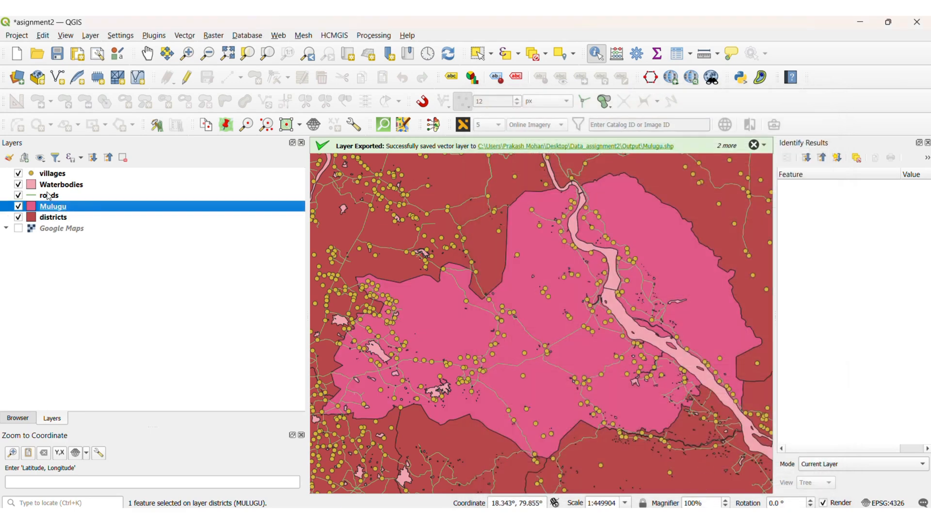
Remove the districts layer from the project
{"action": "left_click", "coordinate": [62, 219]}
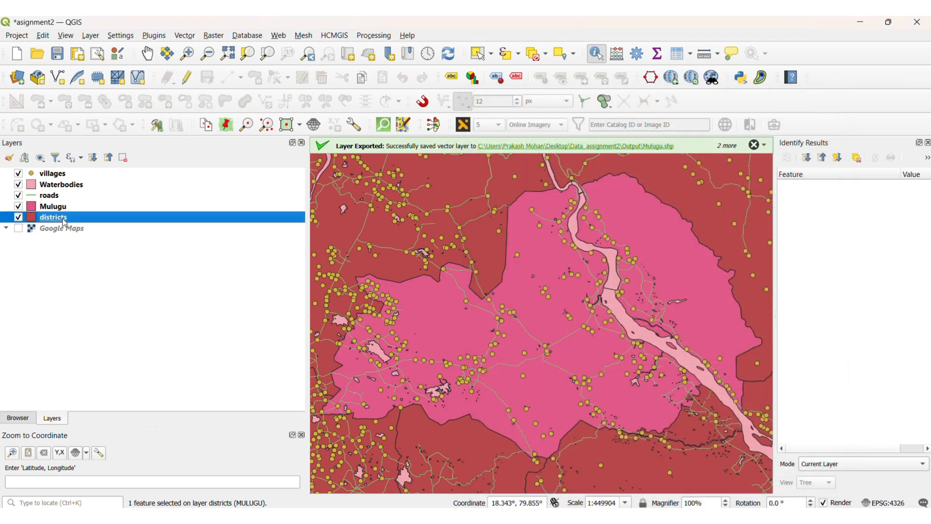
{"action": "right_click", "coordinate": [64, 221]}
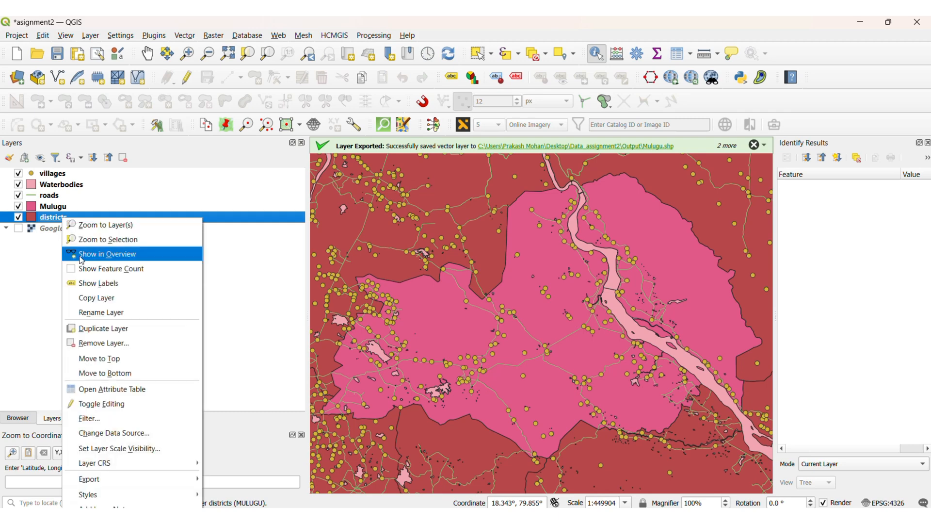
{"action": "left_click", "coordinate": [120, 343]}
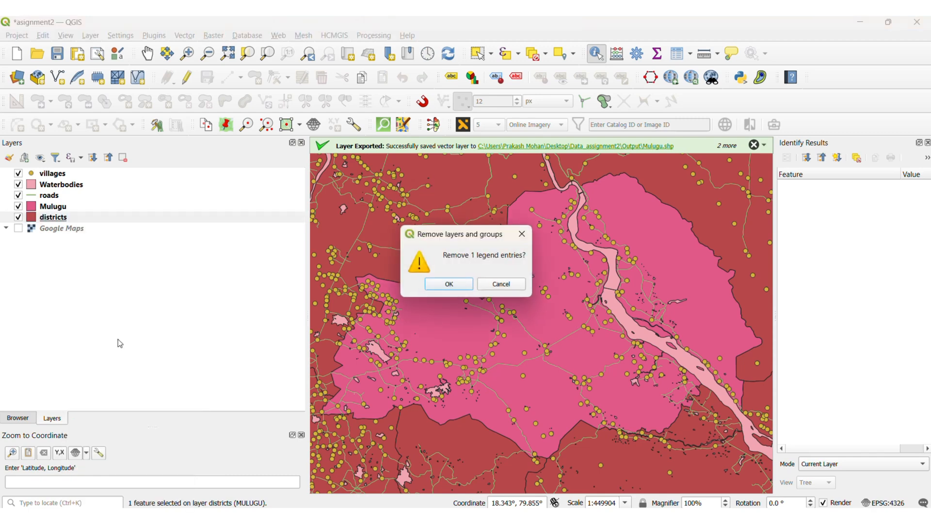
{"action": "left_click", "coordinate": [458, 286]}
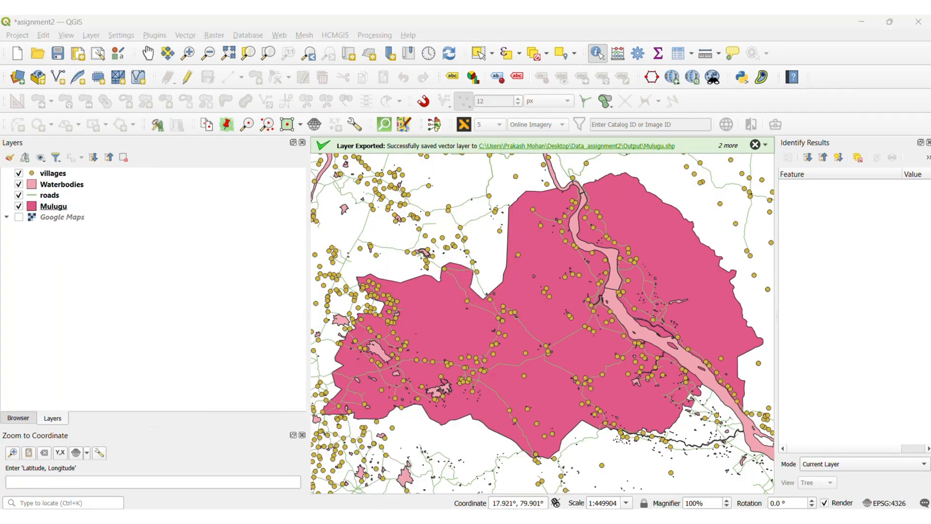
Switch to File Explorer and open the Output folder inside Data_assignment2 to check the exported files
{"action": "left_click", "coordinate": [358, 513]}
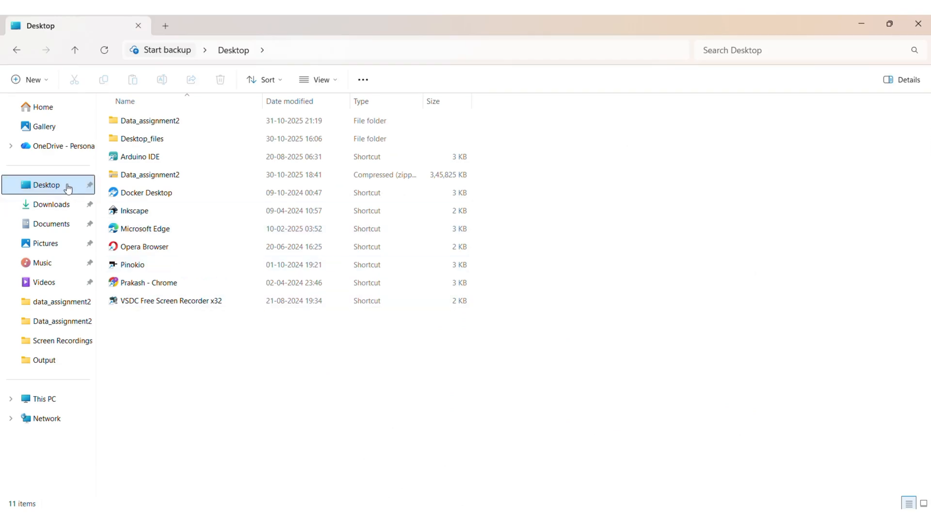
{"action": "double_click", "coordinate": [146, 127]}
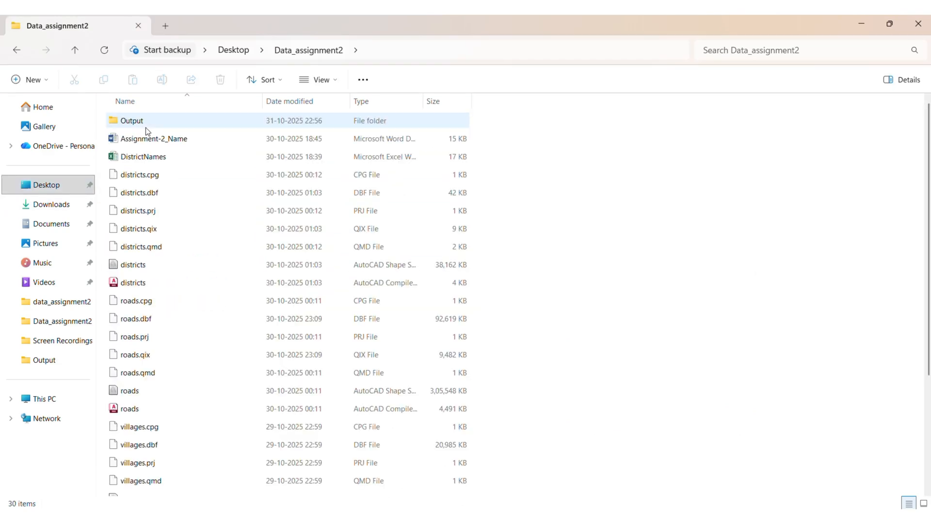
{"action": "double_click", "coordinate": [145, 127]}
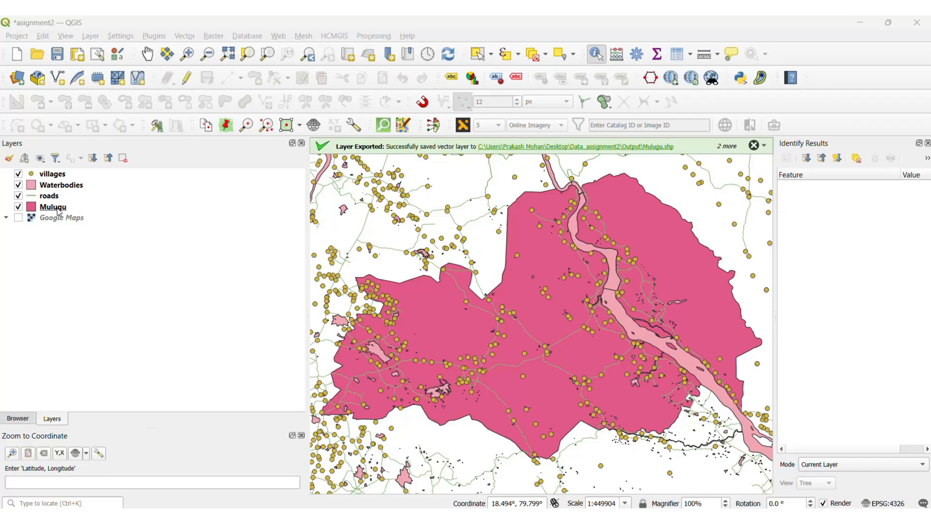
Switch to QGIS and set up the Clip geoprocessing tool with roads as input layer and Mulugu as overlay layer
{"action": "left_click", "coordinate": [58, 209]}
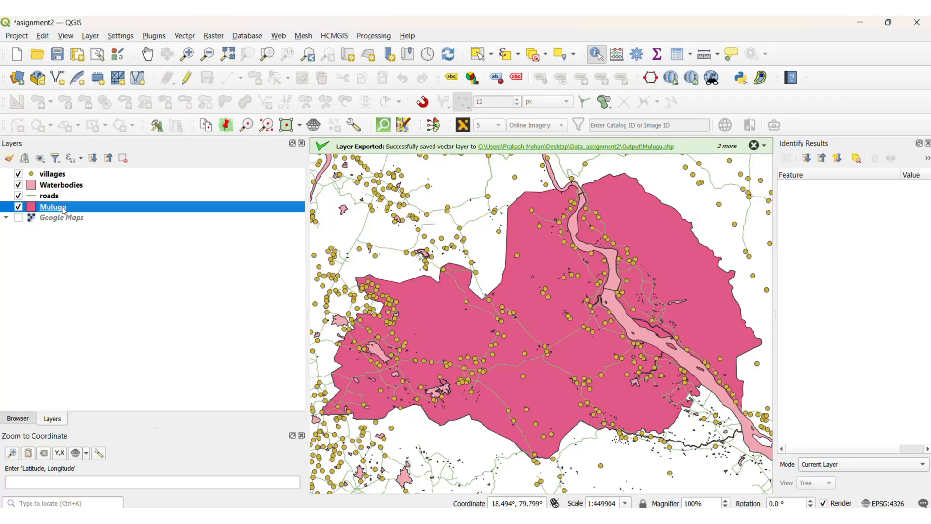
{"action": "left_click", "coordinate": [185, 37]}
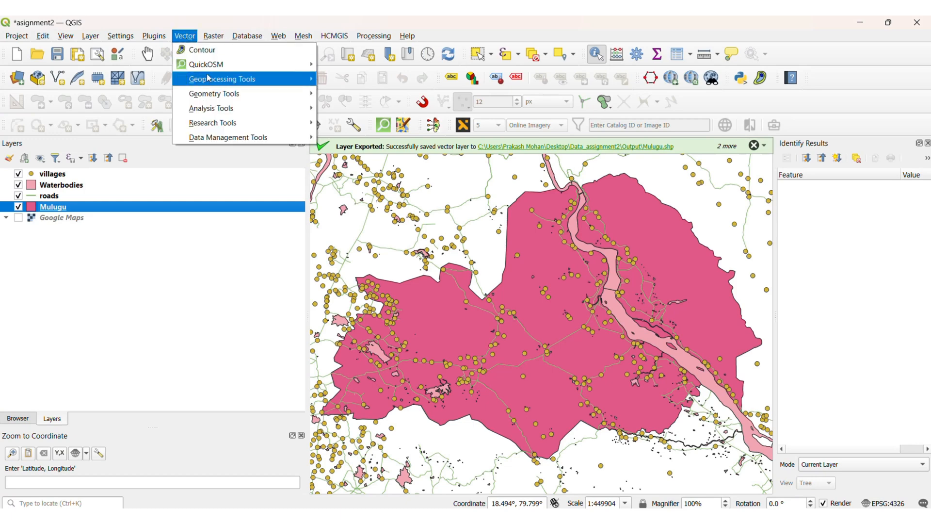
{"action": "mouse_move", "coordinate": [210, 79]}
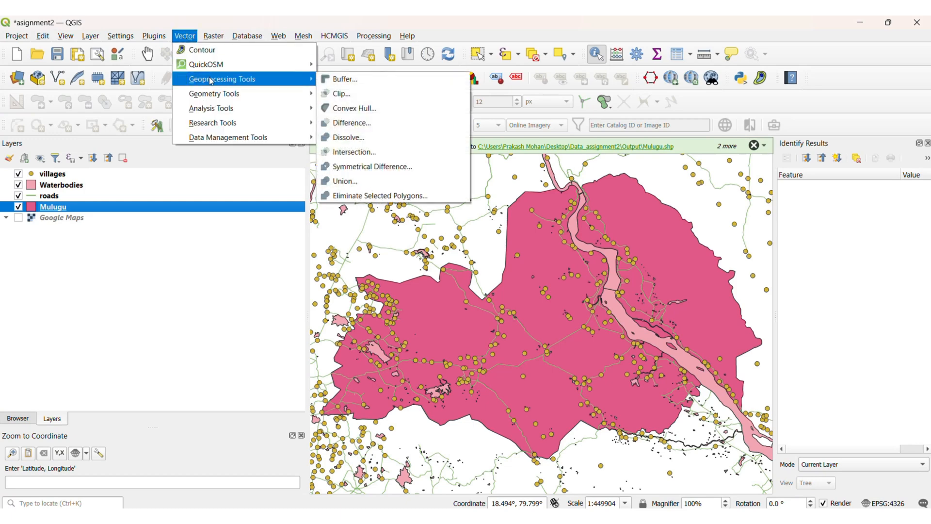
{"action": "left_click", "coordinate": [374, 94]}
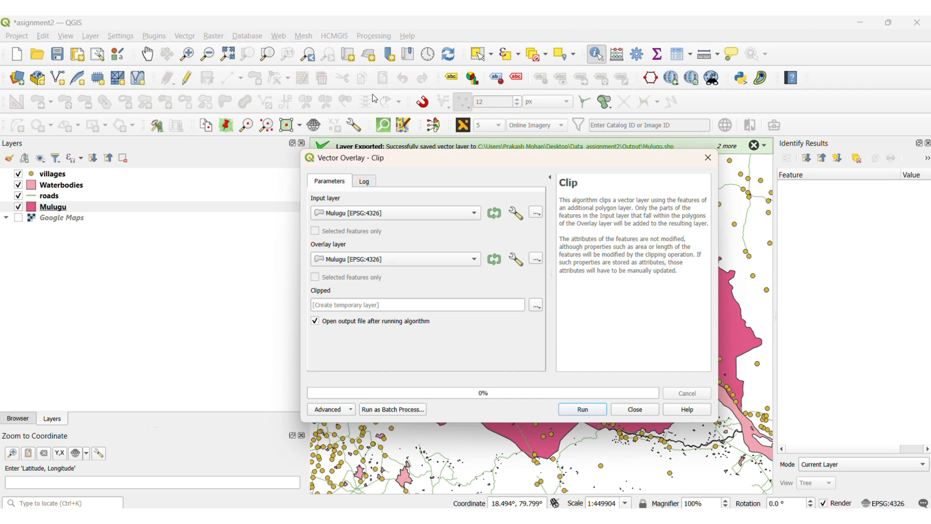
{"action": "left_click", "coordinate": [476, 214]}
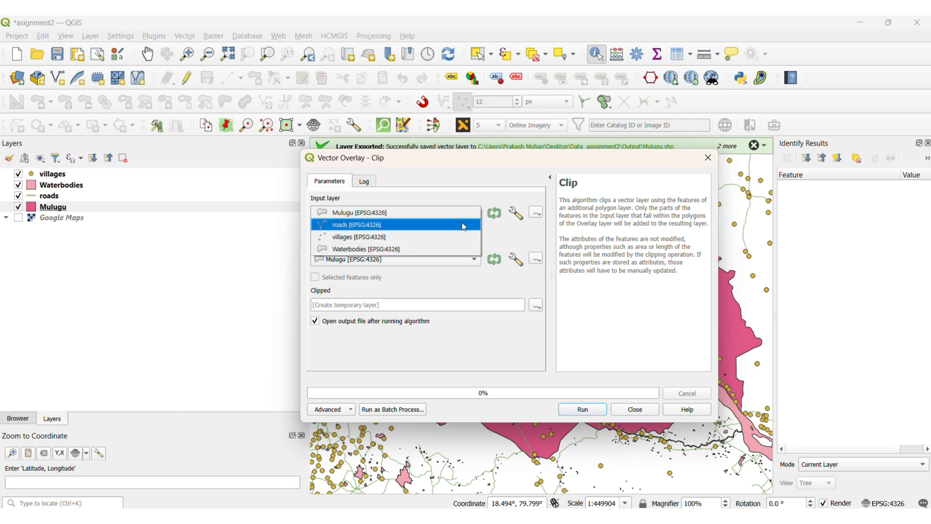
{"action": "left_click", "coordinate": [464, 225]}
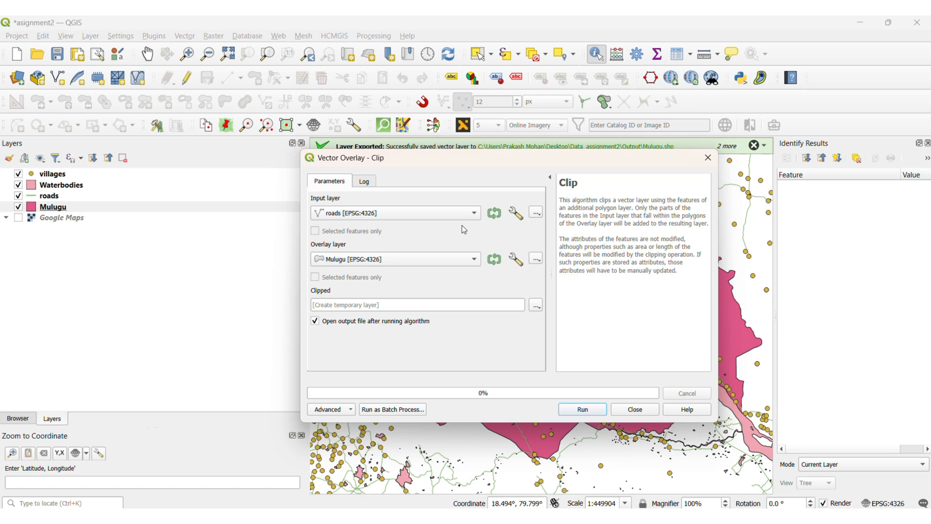
{"action": "left_click", "coordinate": [463, 265]}
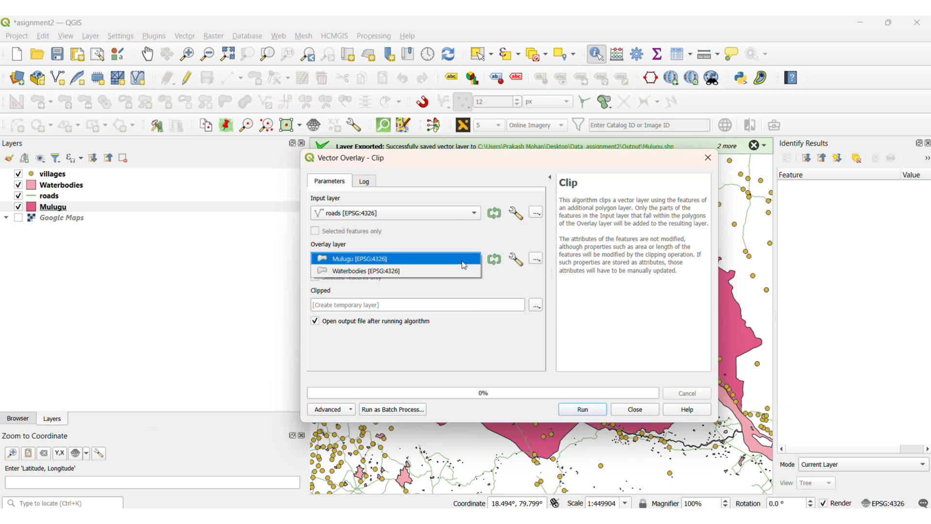
{"action": "left_click", "coordinate": [463, 259]}
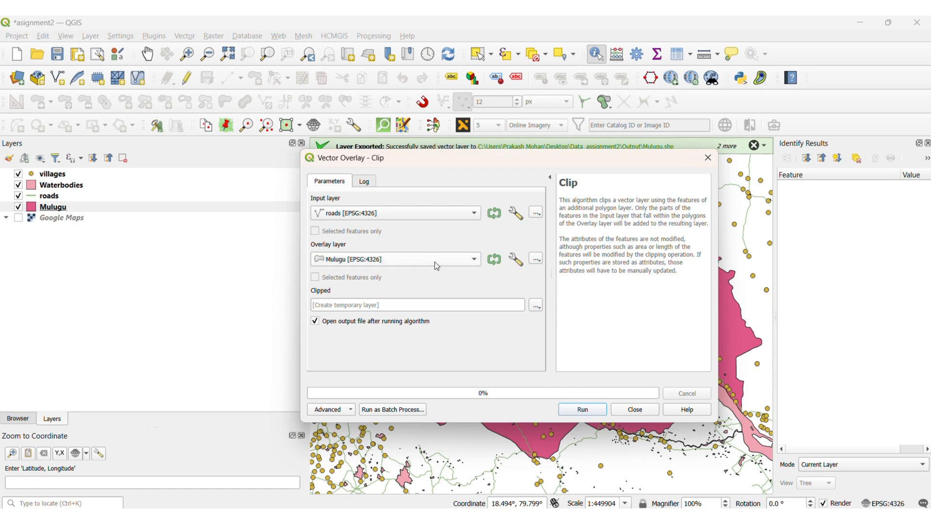
Set the clipped output to road_clip.shp in the Data_assignment2 Output folder, run the clip and close the tool
{"action": "left_click", "coordinate": [536, 307]}
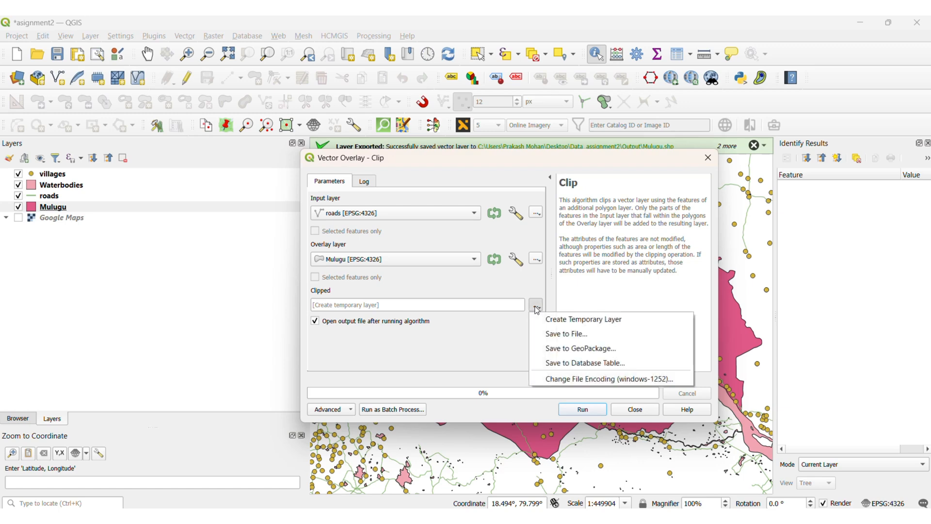
{"action": "left_click", "coordinate": [559, 334]}
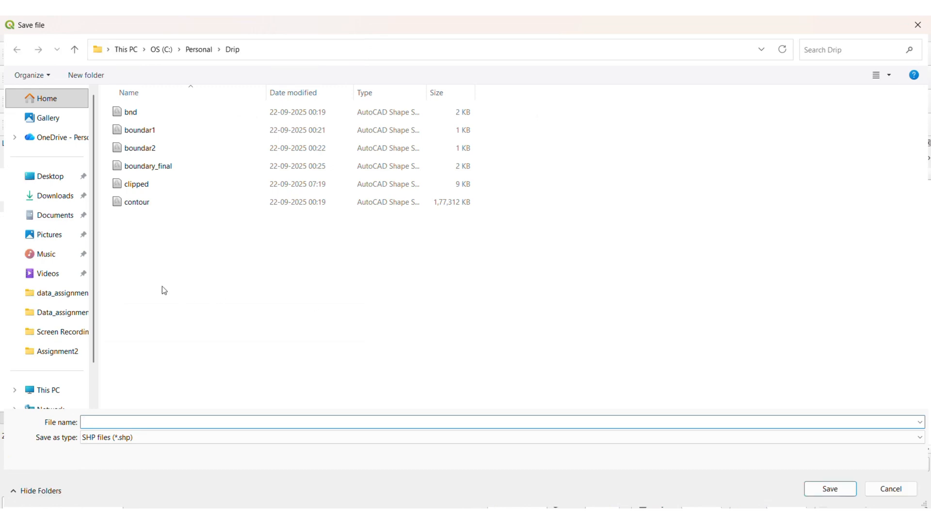
{"action": "left_click", "coordinate": [59, 180]}
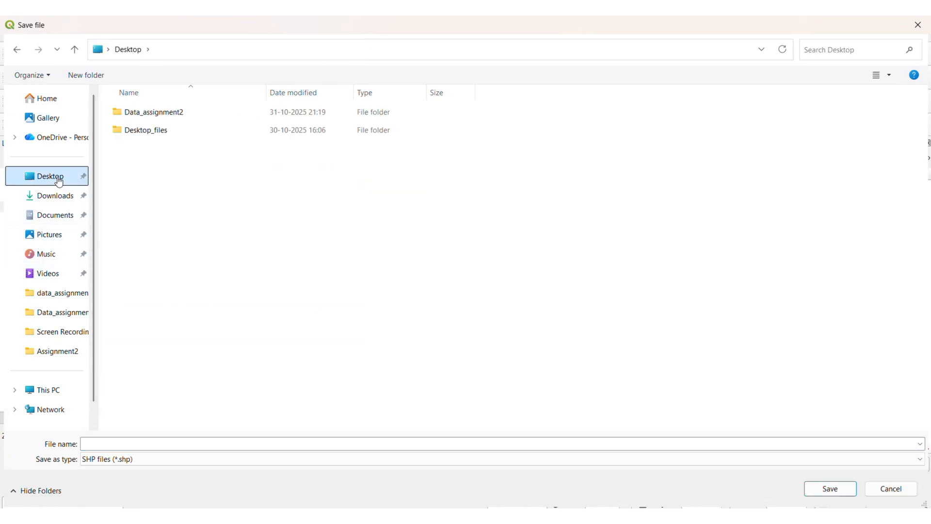
{"action": "left_click", "coordinate": [164, 115]}
{"action": "double_click", "coordinate": [164, 114]}
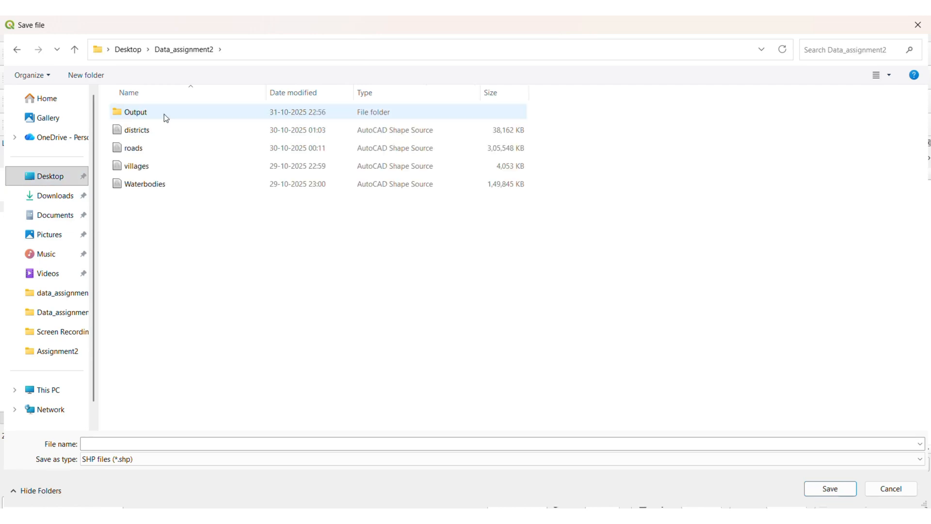
{"action": "double_click", "coordinate": [163, 114]}
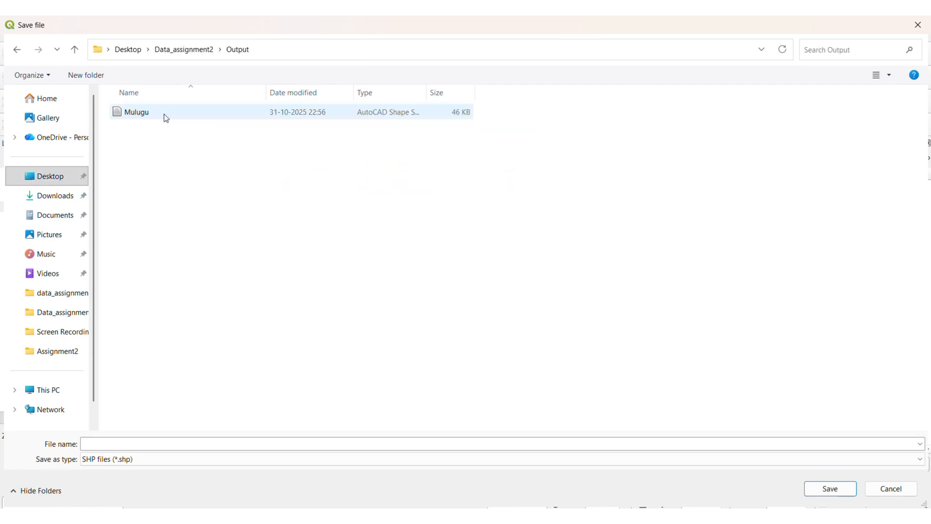
{"action": "left_click", "coordinate": [98, 445]}
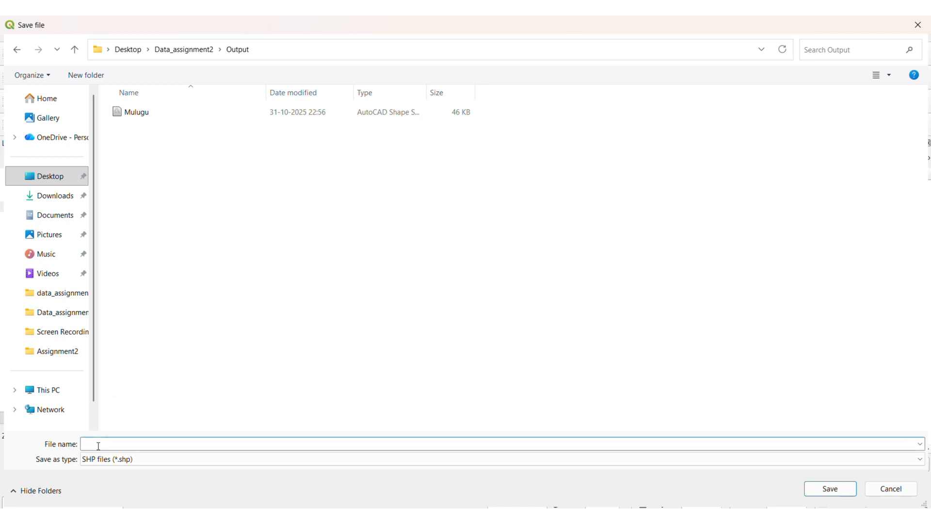
{"action": "type", "text": "road_clip"}
{"action": "left_click", "coordinate": [830, 488]}
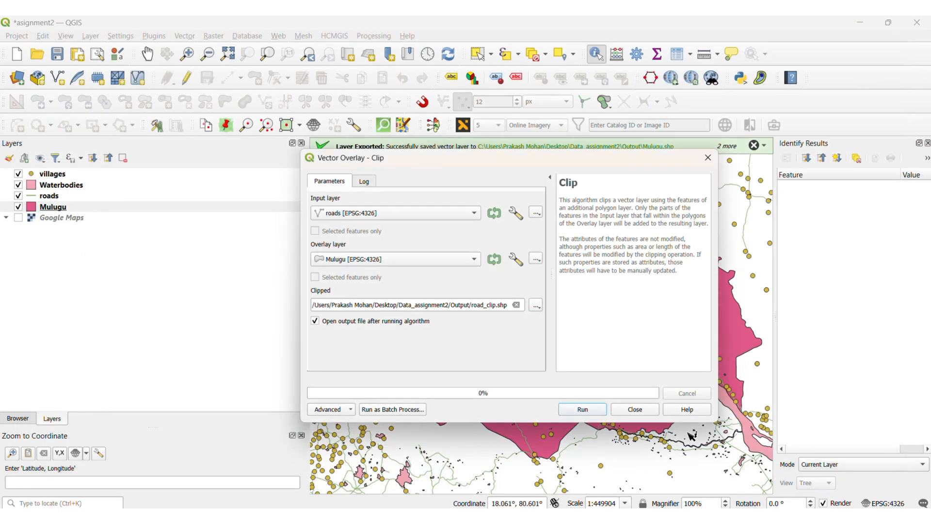
{"action": "left_click", "coordinate": [583, 409]}
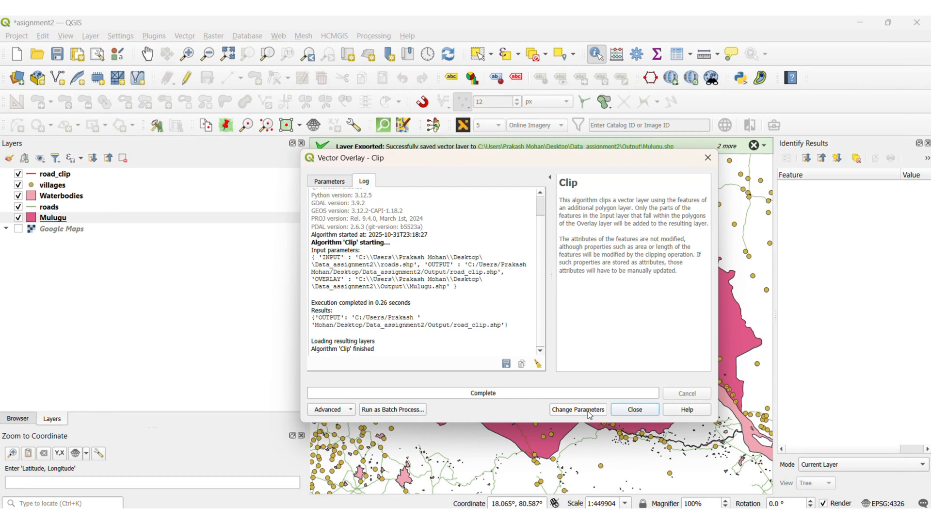
{"action": "left_click", "coordinate": [707, 157]}
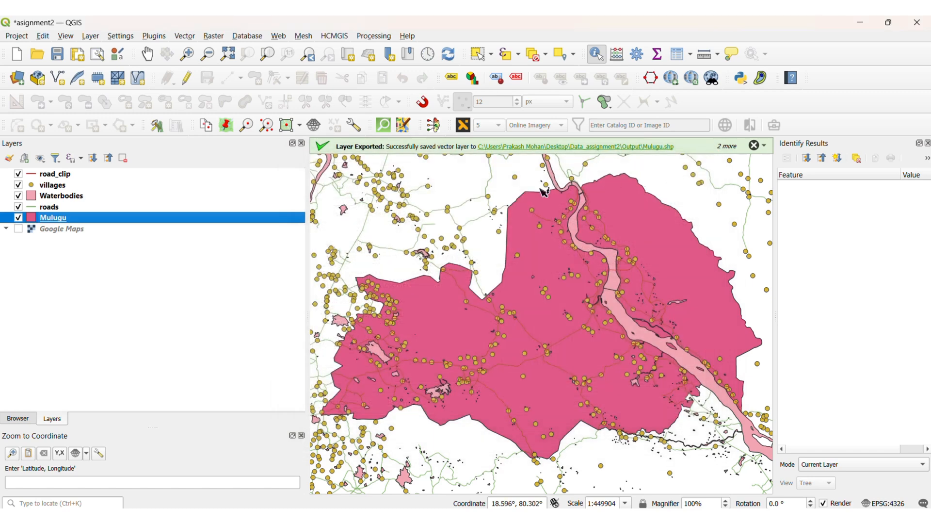
Remove the original roads layer from the project
{"action": "right_click", "coordinate": [60, 211]}
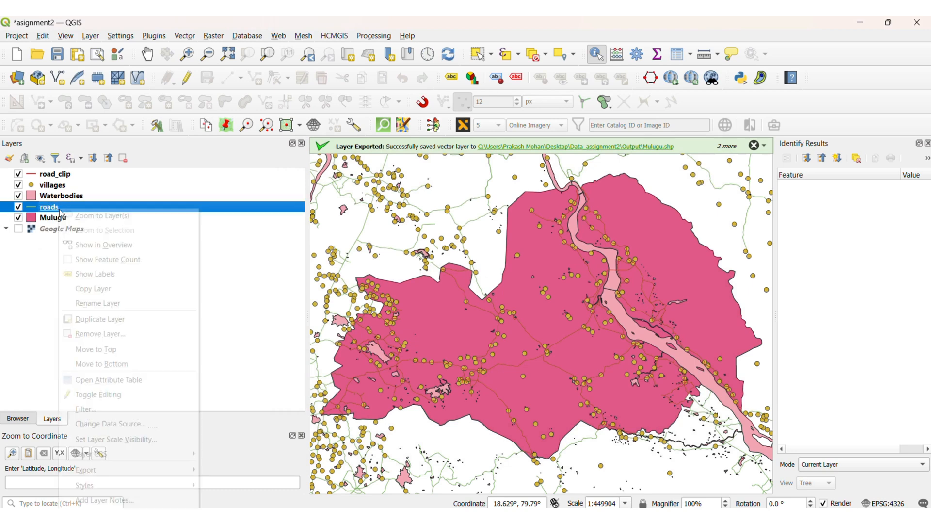
{"action": "left_click", "coordinate": [116, 337]}
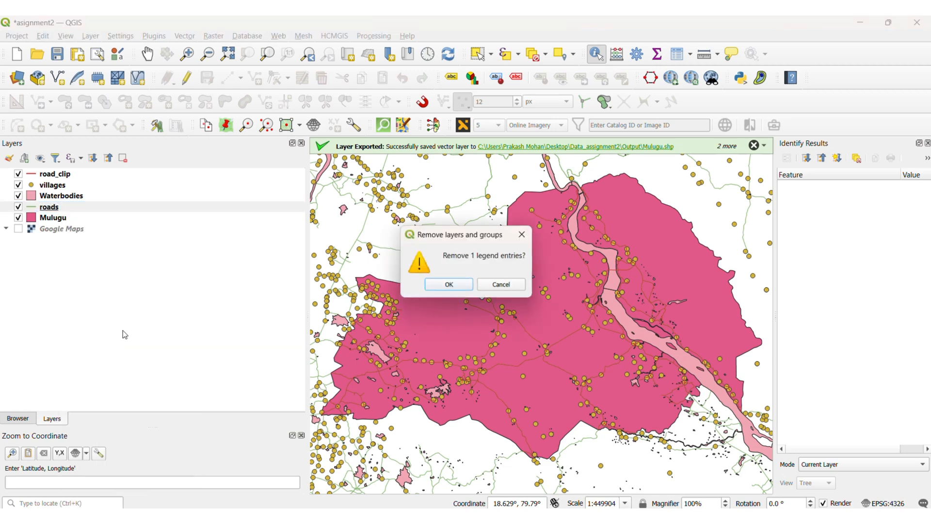
{"action": "left_click", "coordinate": [440, 290]}
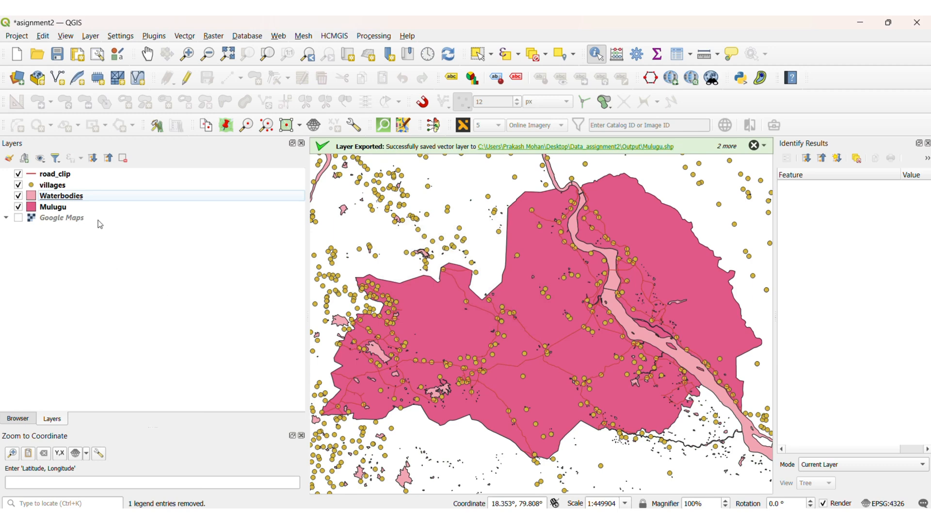
Set up the Clip geoprocessing tool with villages as input layer and Mulugu as overlay layer
{"action": "left_click", "coordinate": [187, 37]}
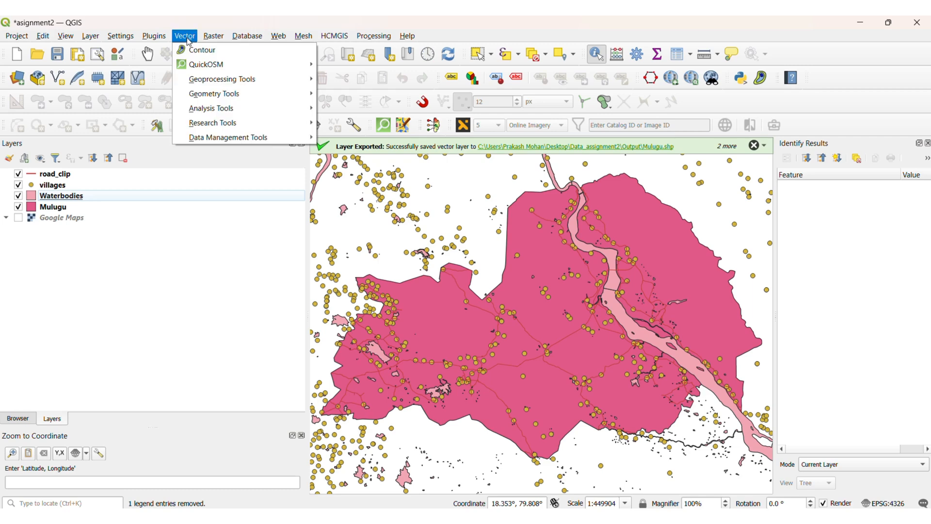
{"action": "mouse_move", "coordinate": [199, 82]}
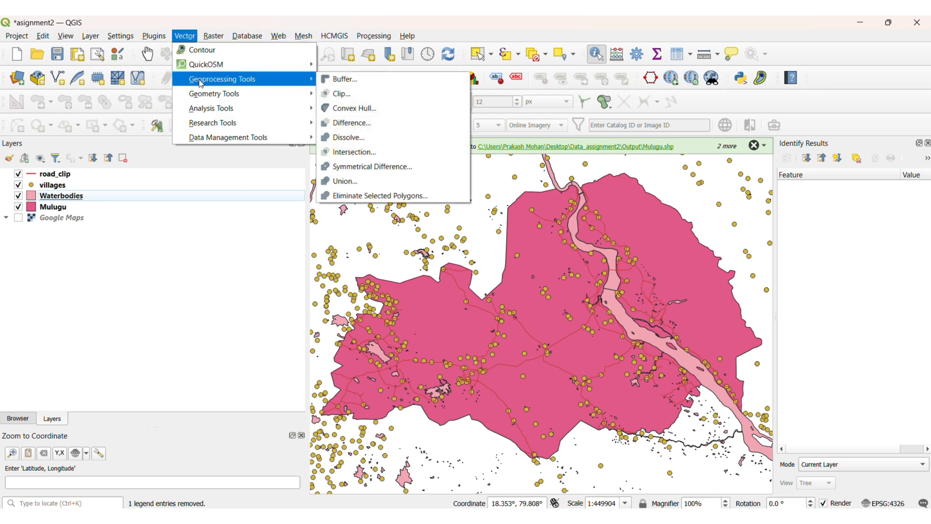
{"action": "left_click", "coordinate": [382, 95]}
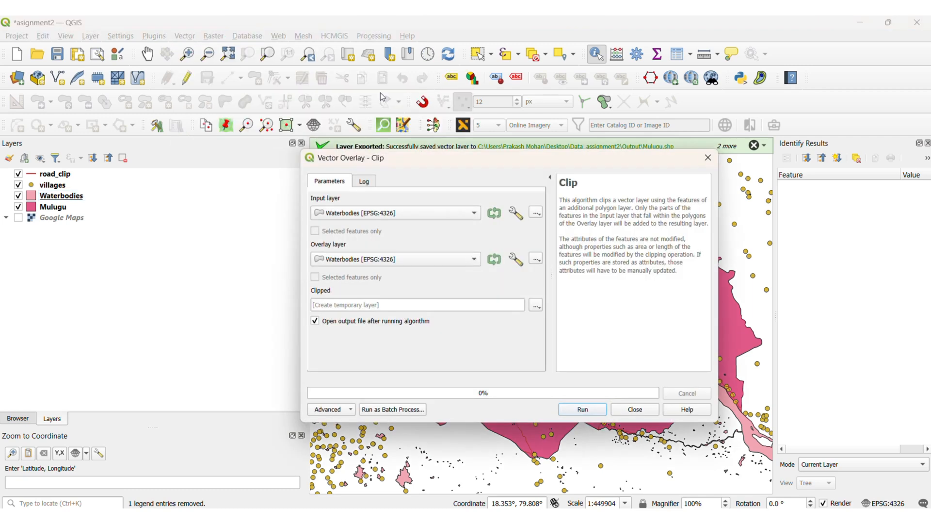
{"action": "left_click", "coordinate": [474, 213]}
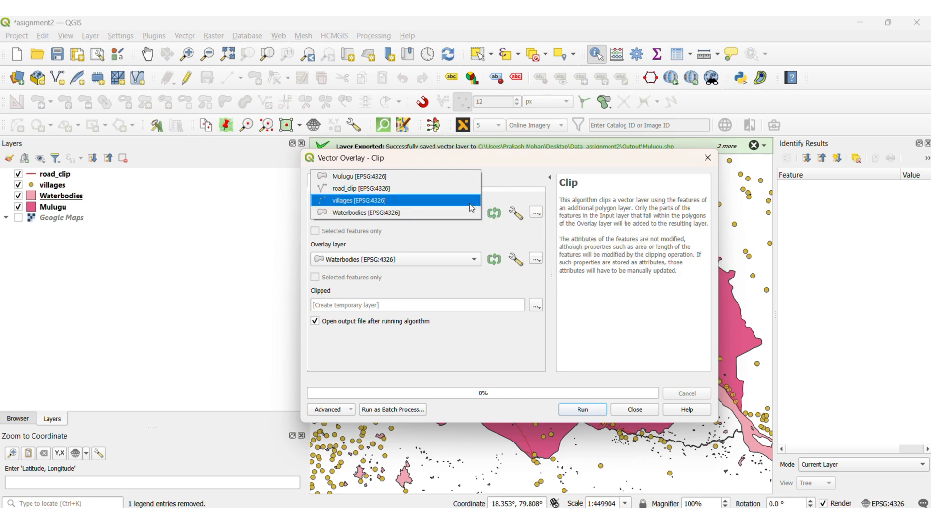
{"action": "left_click", "coordinate": [471, 208]}
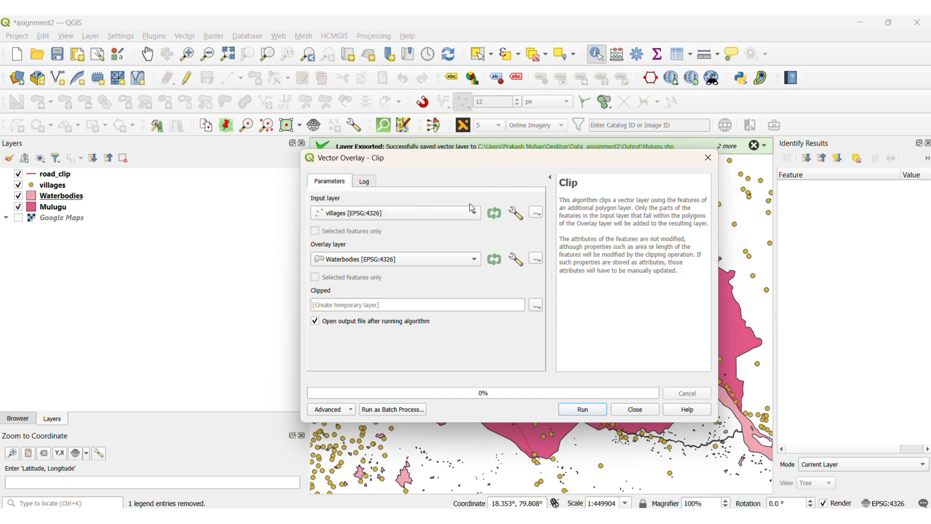
{"action": "left_click", "coordinate": [474, 261]}
{"action": "left_click", "coordinate": [452, 250]}
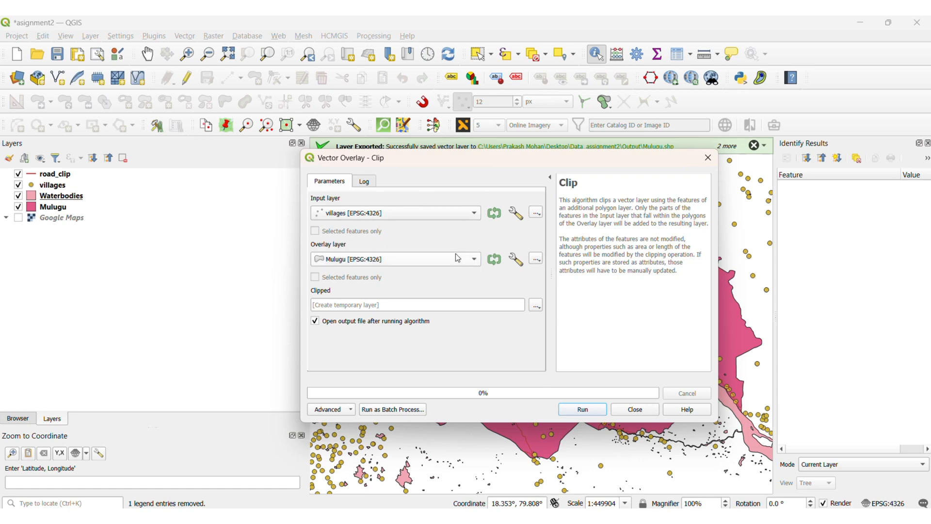
Set the clipped output to village_clip.shp in the Data_assignment2 Output folder, run the clip and close the tool
{"action": "left_click", "coordinate": [536, 307]}
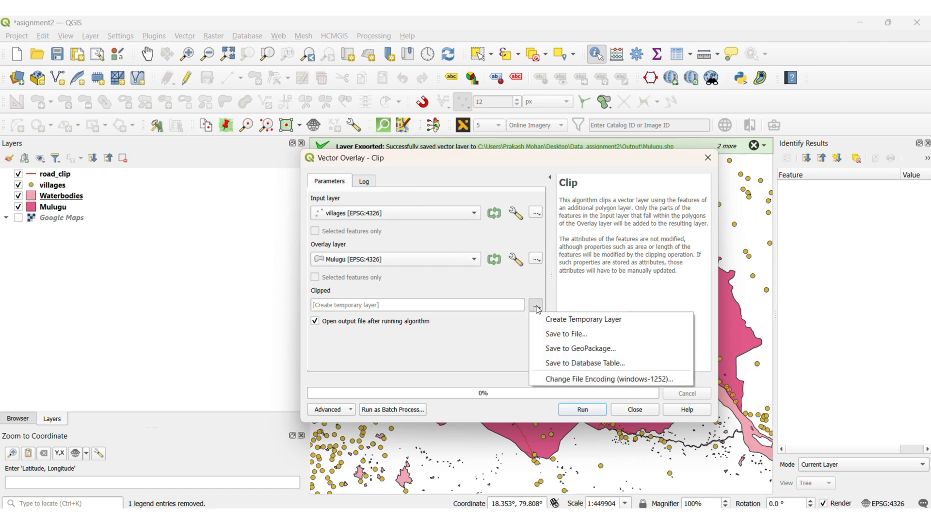
{"action": "left_click", "coordinate": [569, 334]}
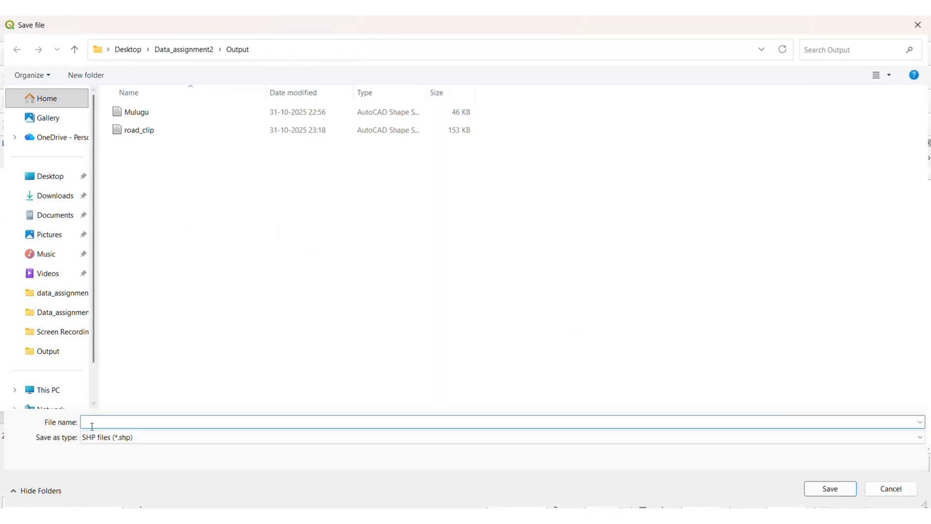
{"action": "type", "text": "village_clip"}
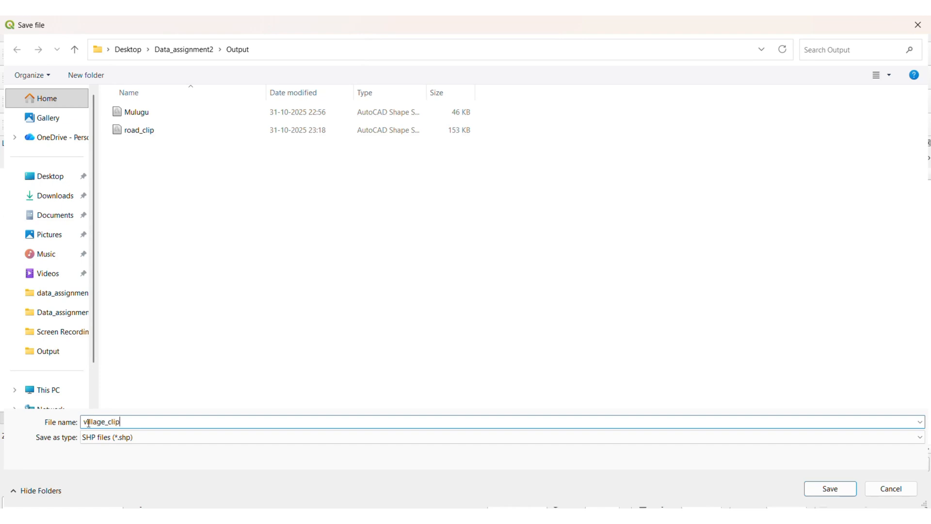
{"action": "left_click", "coordinate": [829, 488]}
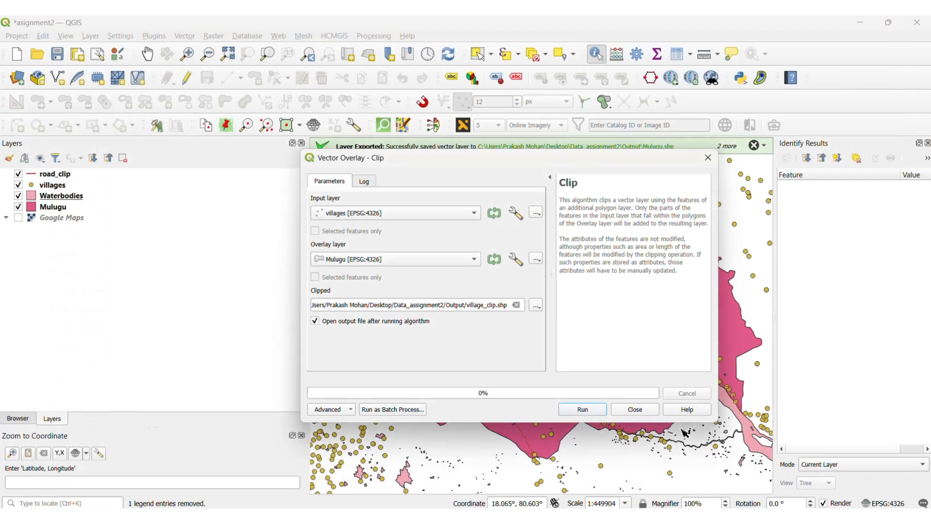
{"action": "left_click", "coordinate": [582, 410]}
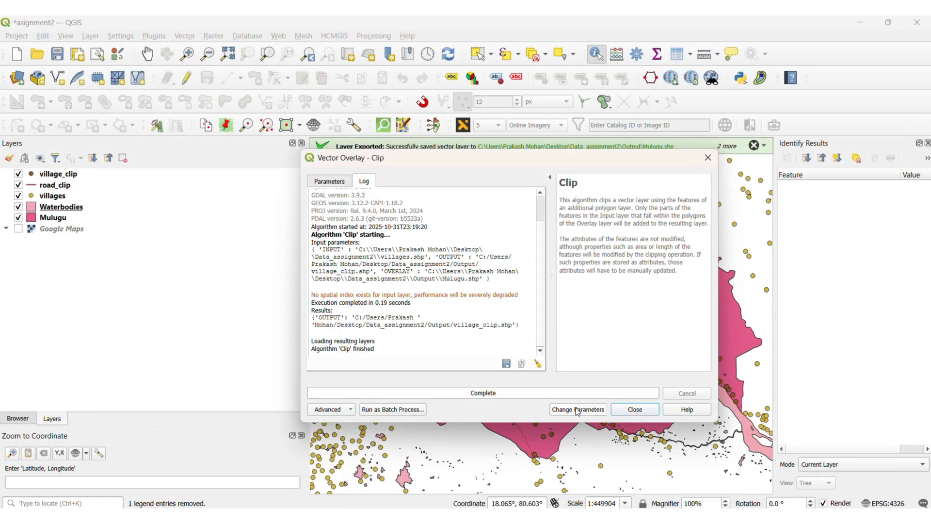
{"action": "left_click", "coordinate": [635, 410]}
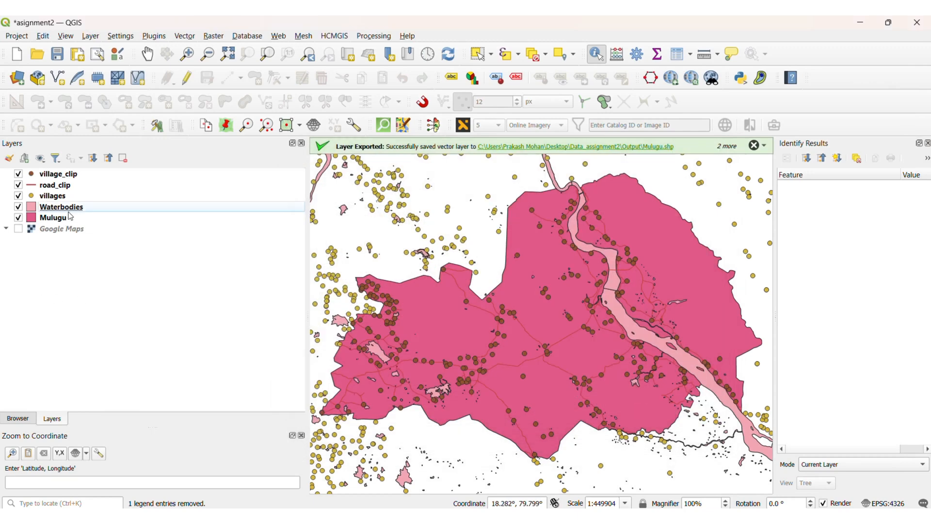
Remove the original villages layer from the project
{"action": "left_click", "coordinate": [60, 198]}
{"action": "right_click", "coordinate": [60, 199]}
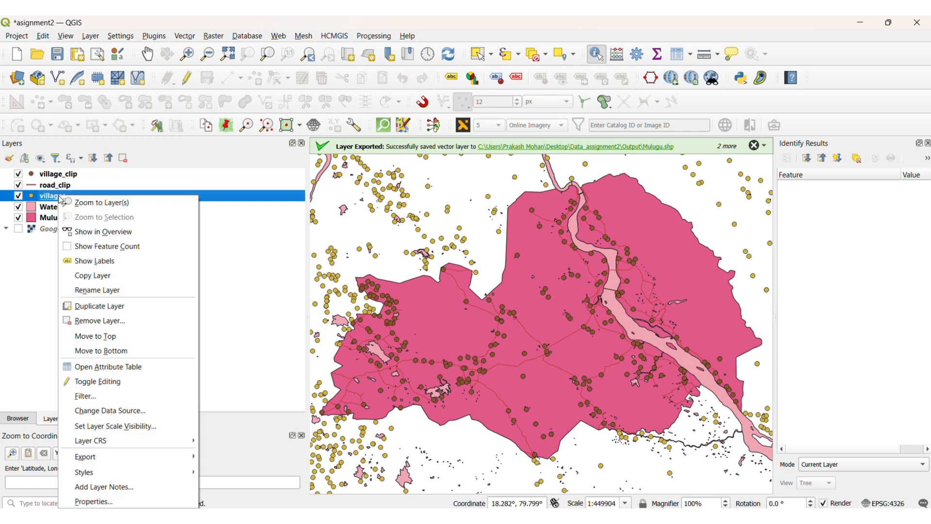
{"action": "left_click", "coordinate": [115, 320]}
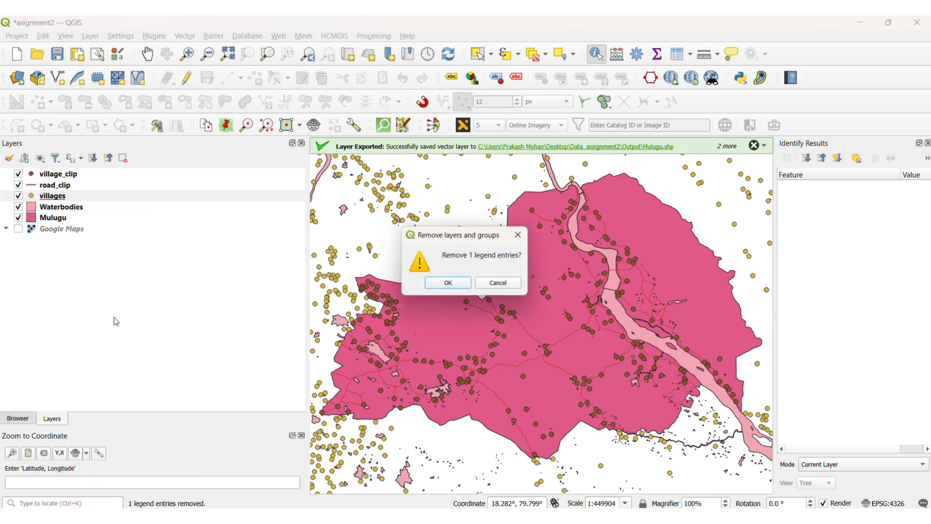
{"action": "left_click", "coordinate": [461, 285]}
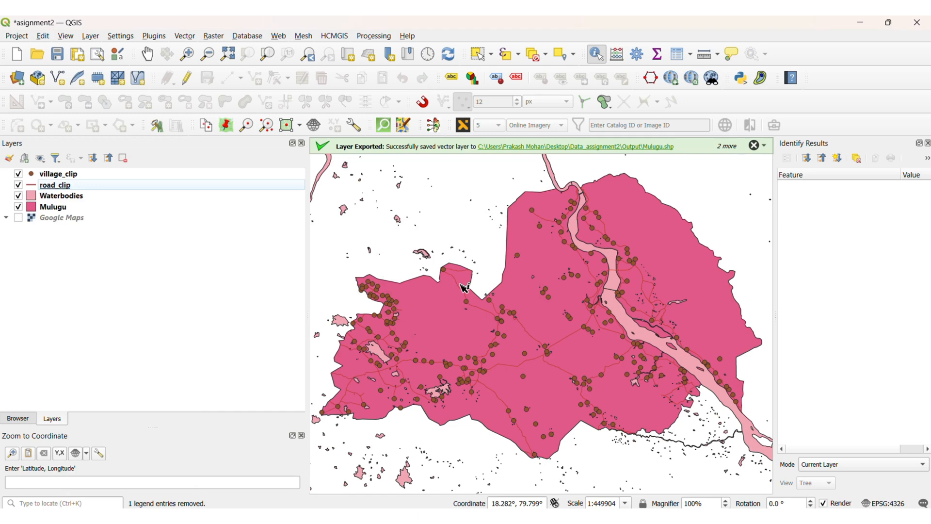
Set up the Clip geoprocessing tool with Waterbodies as input layer and Mulugu as overlay layer
{"action": "left_click", "coordinate": [186, 38]}
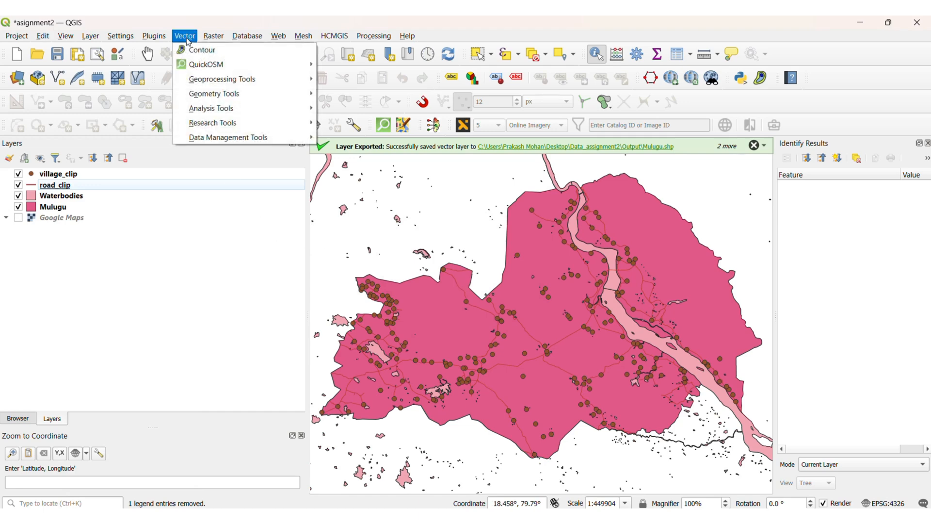
{"action": "mouse_move", "coordinate": [206, 80]}
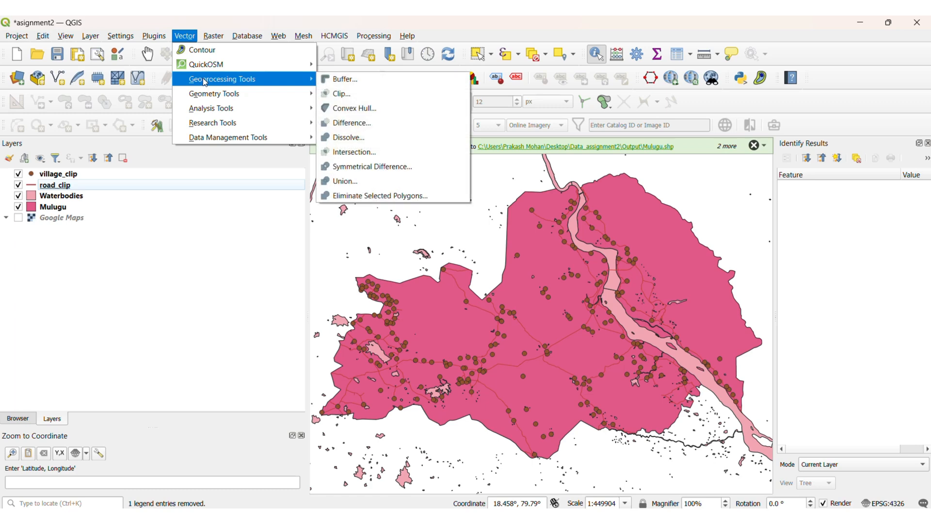
{"action": "left_click", "coordinate": [386, 92]}
{"action": "left_click", "coordinate": [475, 219]}
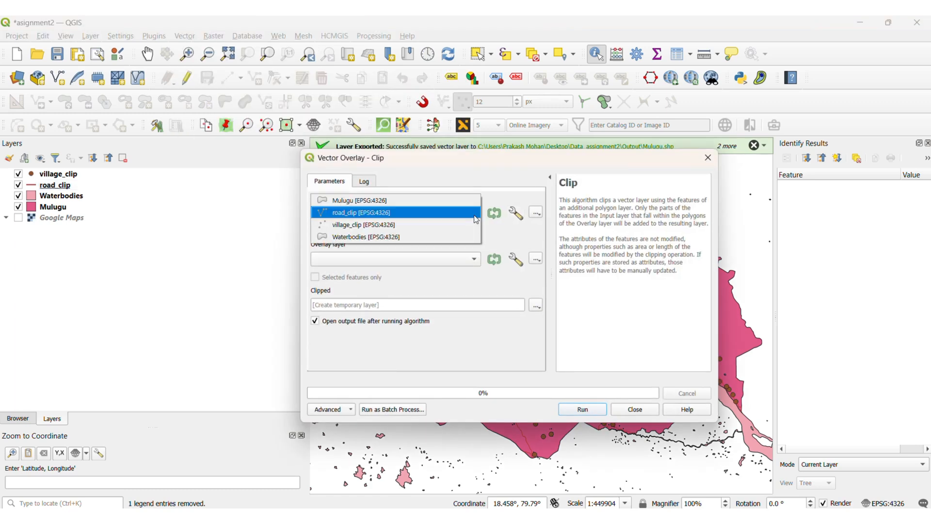
{"action": "left_click", "coordinate": [459, 236]}
{"action": "left_click", "coordinate": [478, 259]}
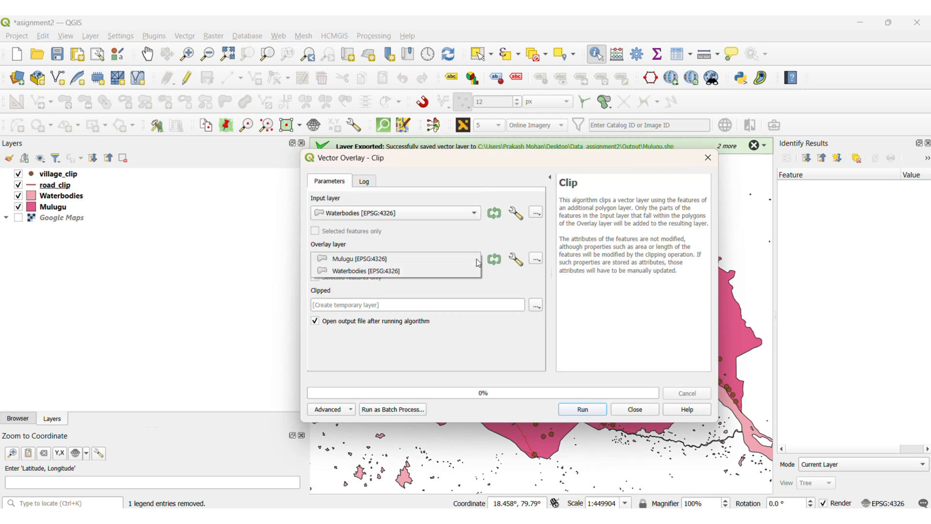
{"action": "left_click", "coordinate": [468, 259]}
Set the clipped output to waterbodies_clip.shp in the Data_assignment2 Output folder, run the clip and close the tool
{"action": "left_click", "coordinate": [536, 305]}
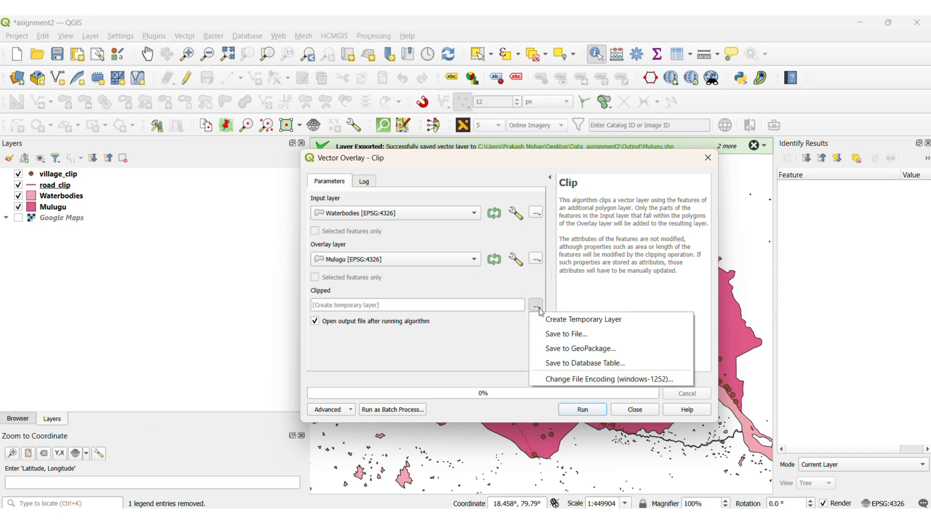
{"action": "left_click", "coordinate": [577, 333]}
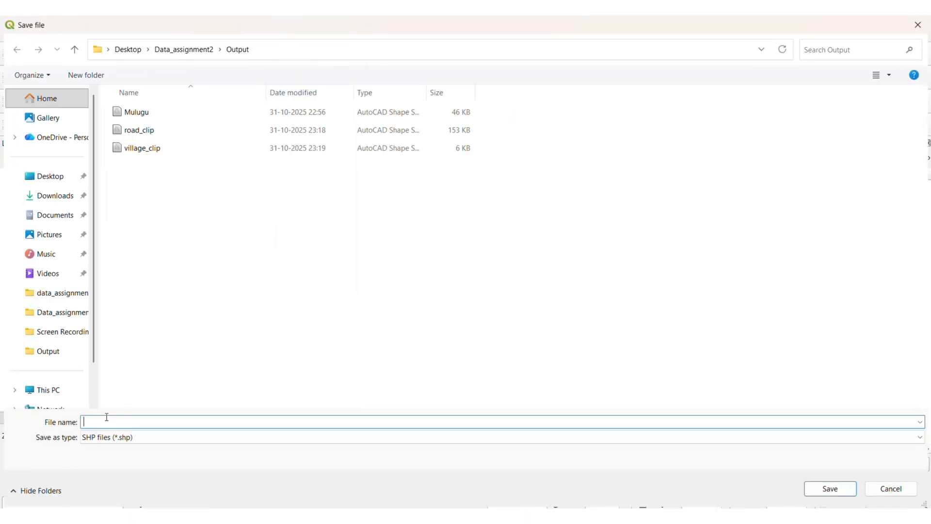
{"action": "type", "text": "waterbodies_clip"}
{"action": "left_click", "coordinate": [829, 488]}
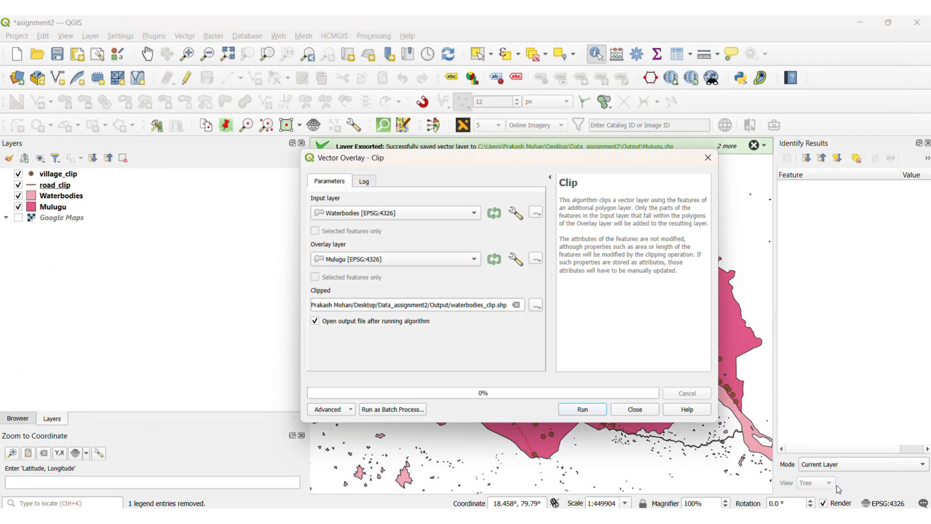
{"action": "left_click", "coordinate": [583, 409]}
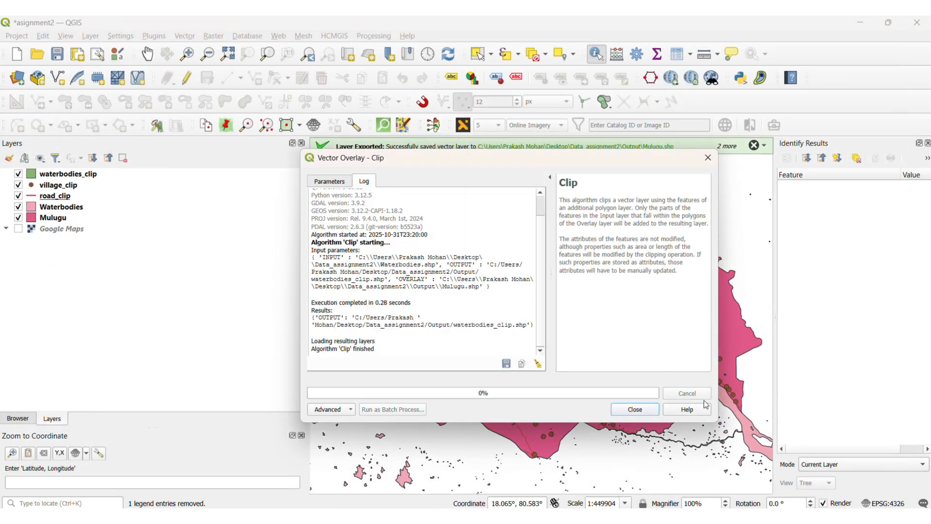
{"action": "left_click", "coordinate": [633, 409]}
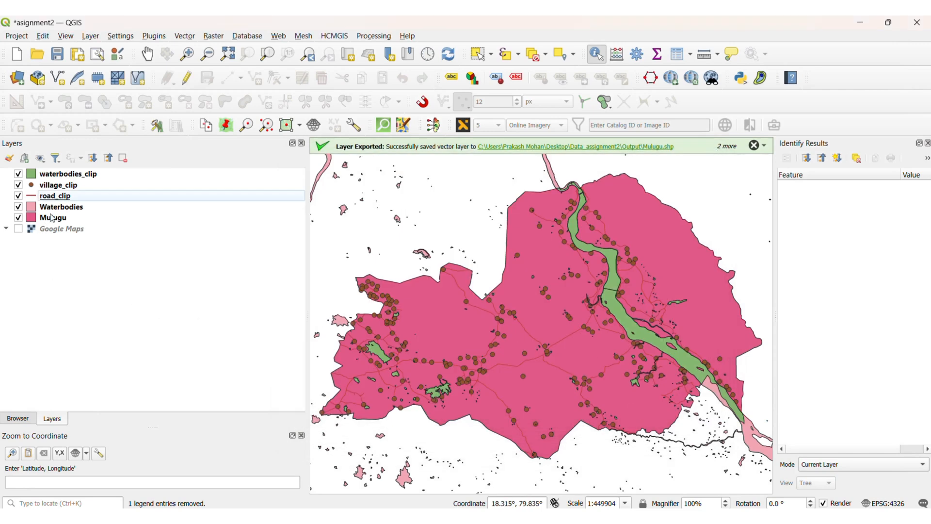
Remove the original Waterbodies layer from the project
{"action": "left_click", "coordinate": [62, 209]}
{"action": "right_click", "coordinate": [63, 210]}
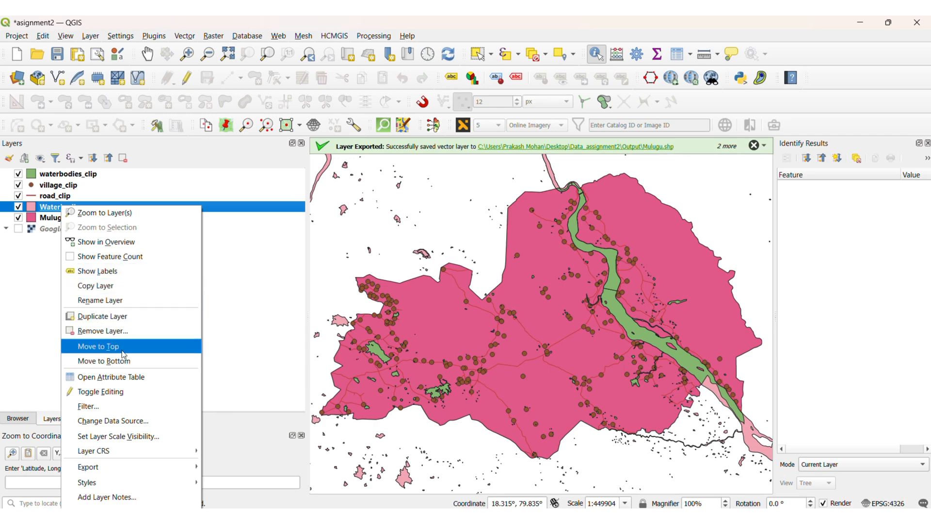
{"action": "left_click", "coordinate": [125, 332]}
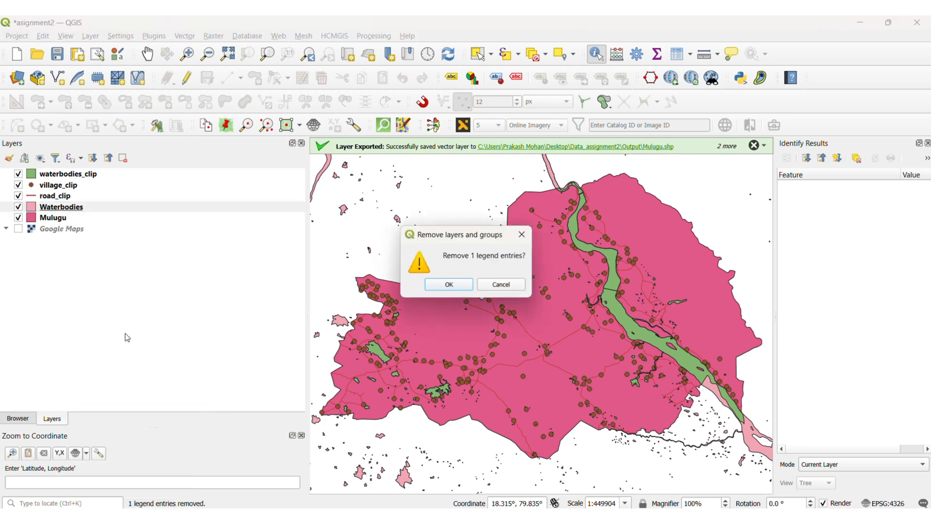
{"action": "left_click", "coordinate": [443, 290]}
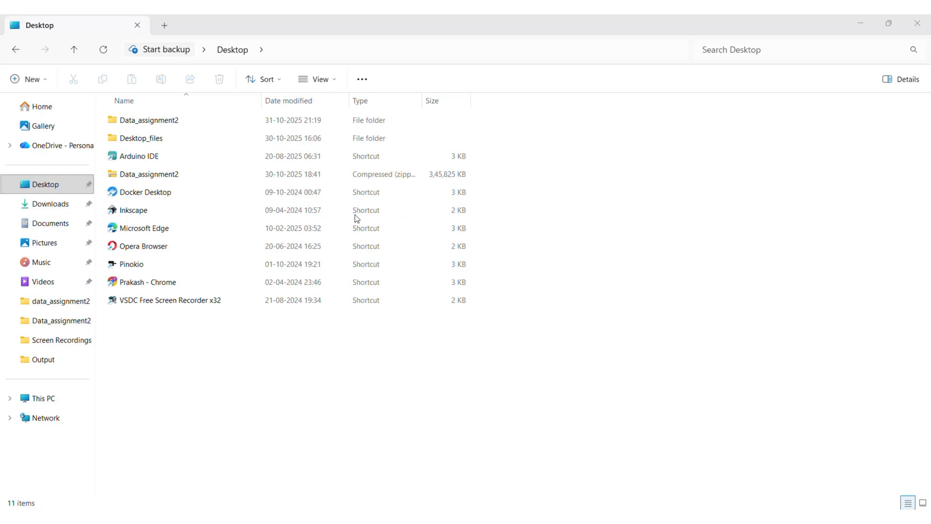
In File Explorer, open the Output folder inside Data_assignment2 to check the clipped shapefiles
{"action": "double_click", "coordinate": [162, 124]}
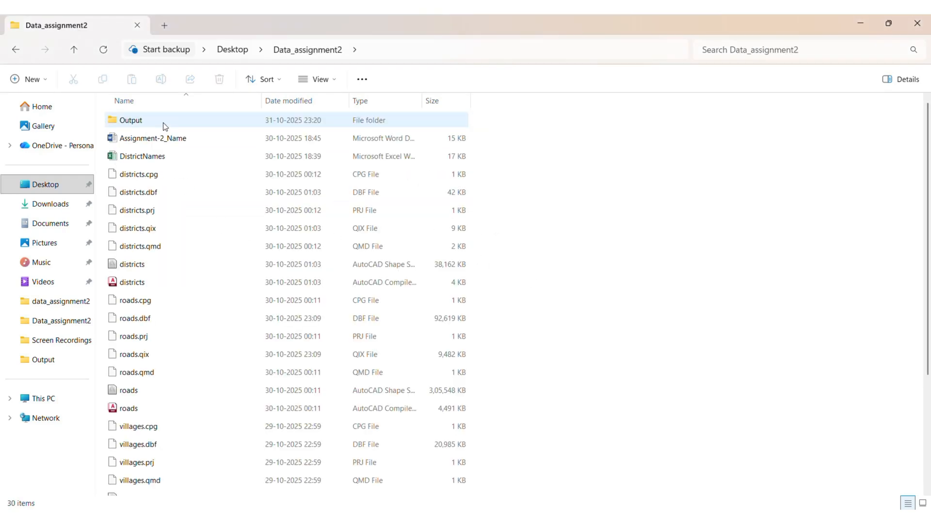
{"action": "double_click", "coordinate": [164, 125]}
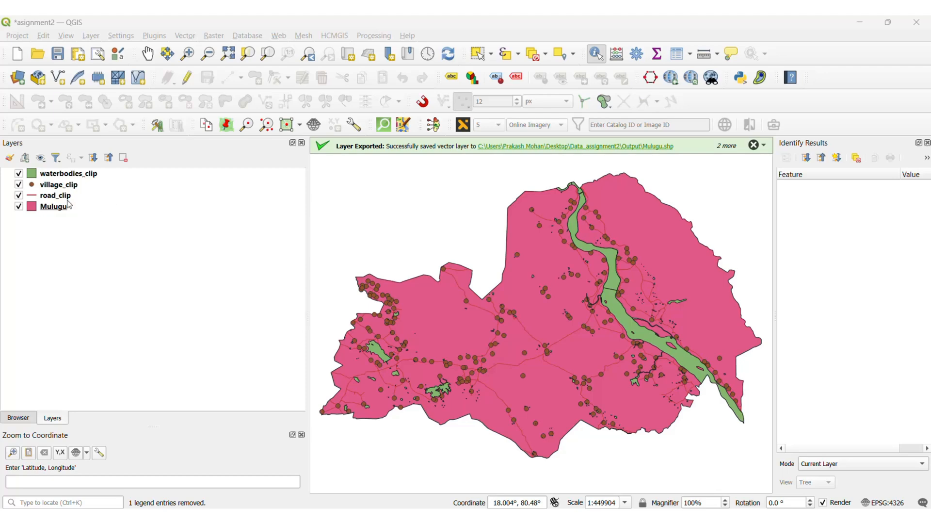
Switch to QGIS and open the attribute table of the road_clip layer
{"action": "left_click", "coordinate": [66, 199]}
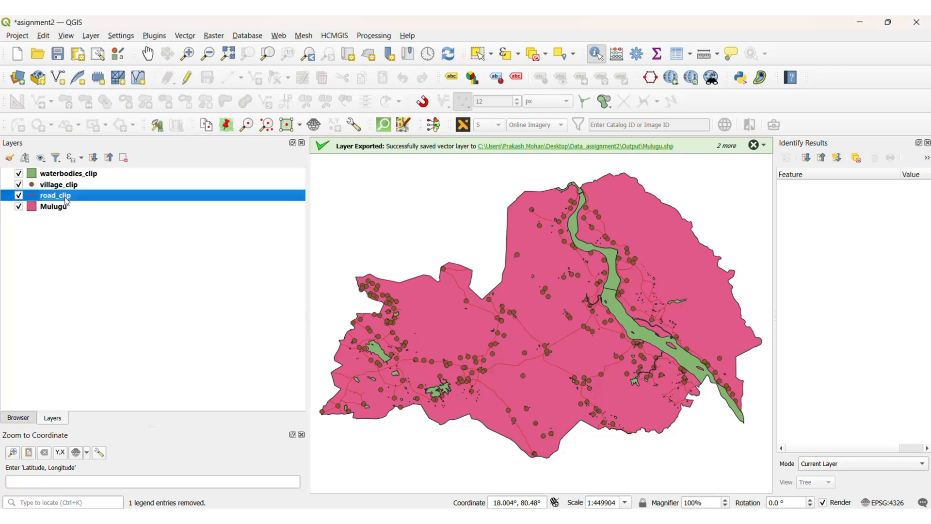
{"action": "right_click", "coordinate": [67, 200]}
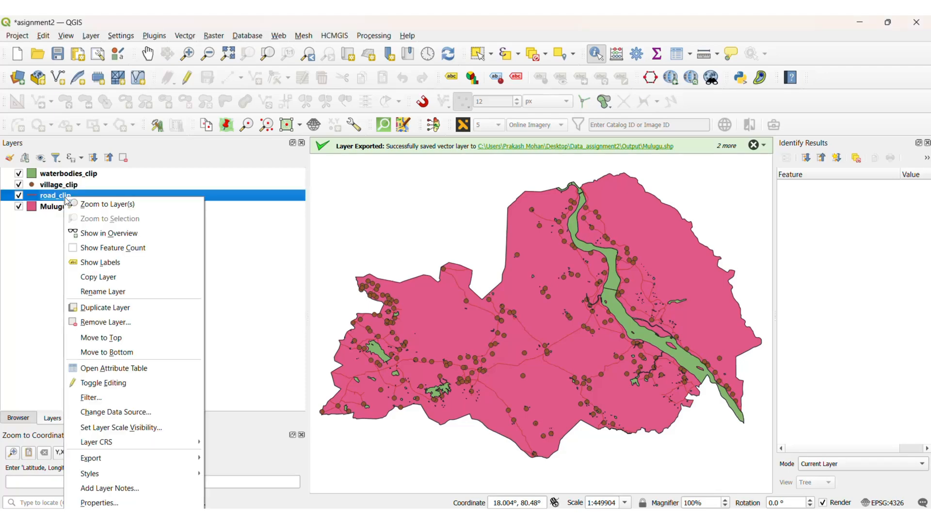
{"action": "left_click", "coordinate": [126, 369]}
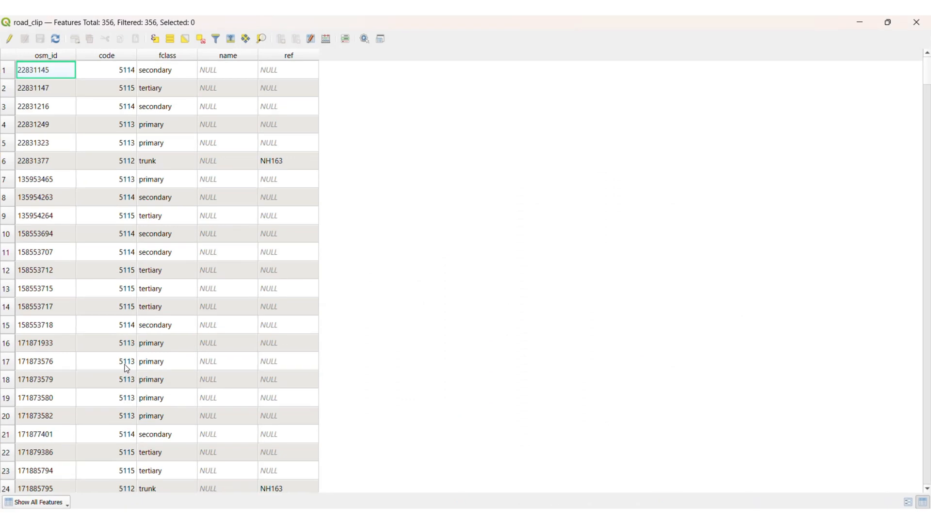
Select the fourth road record, sort the road_clip table by fclass in ascending order, and close the table
{"action": "left_click", "coordinate": [5, 92]}
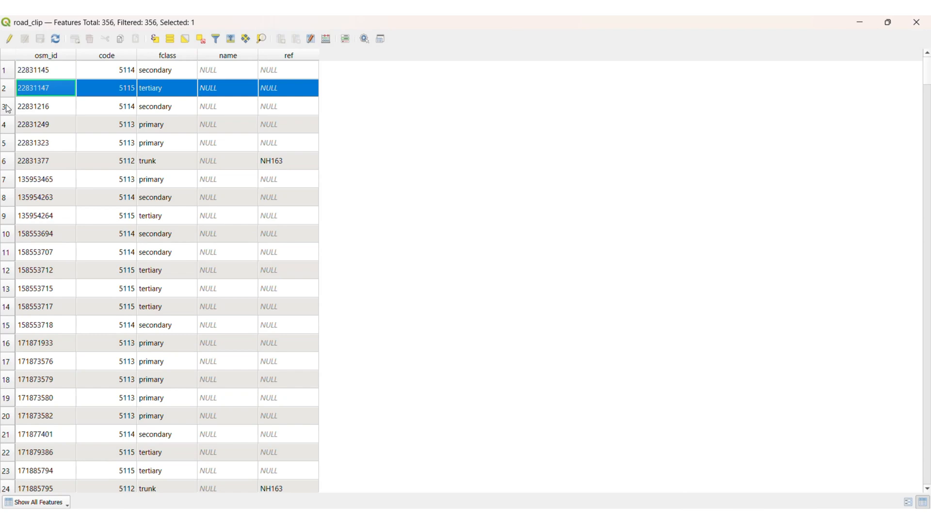
{"action": "left_click", "coordinate": [7, 107]}
{"action": "left_click", "coordinate": [7, 125]}
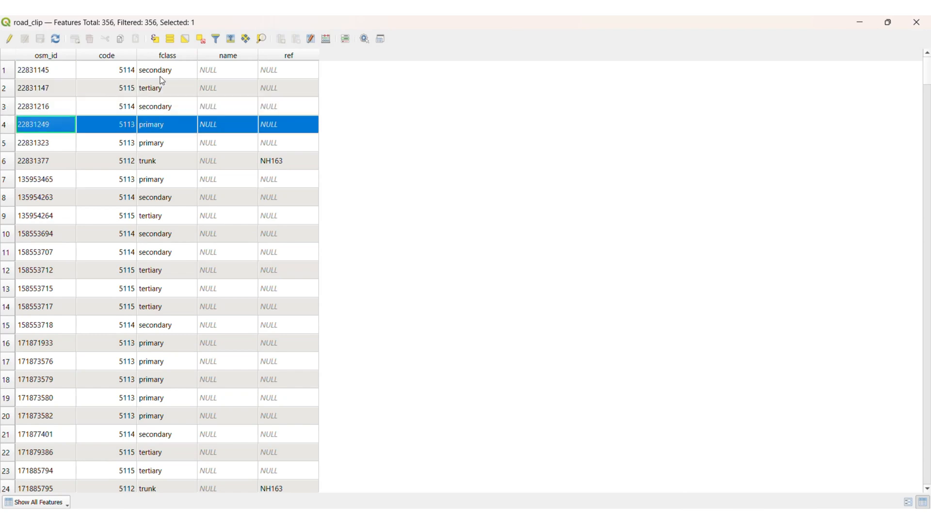
{"action": "left_click", "coordinate": [175, 56]}
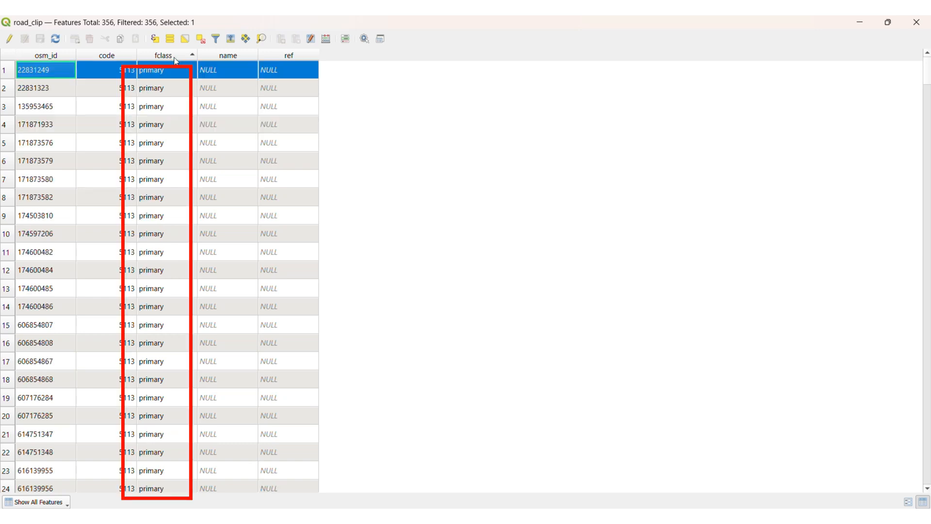
{"action": "left_click", "coordinate": [175, 58]}
{"action": "left_click", "coordinate": [175, 58]}
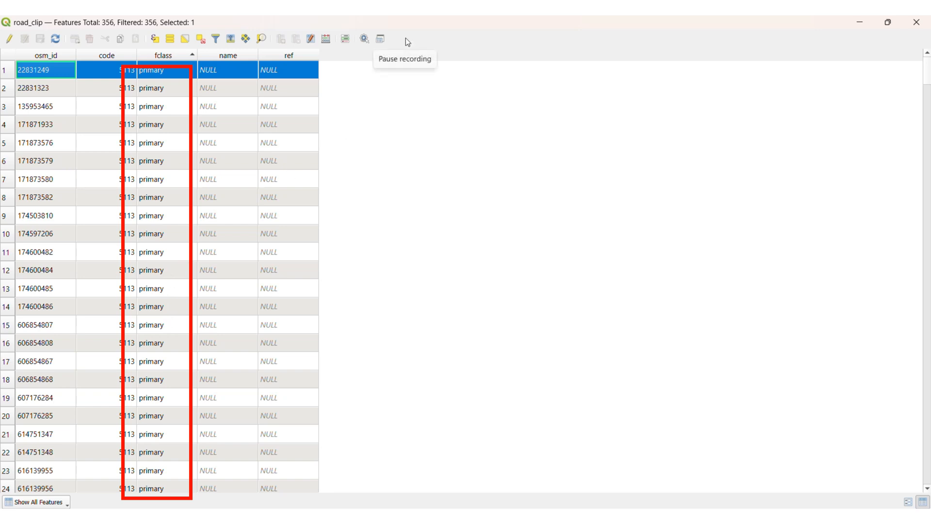
{"action": "left_click", "coordinate": [914, 24]}
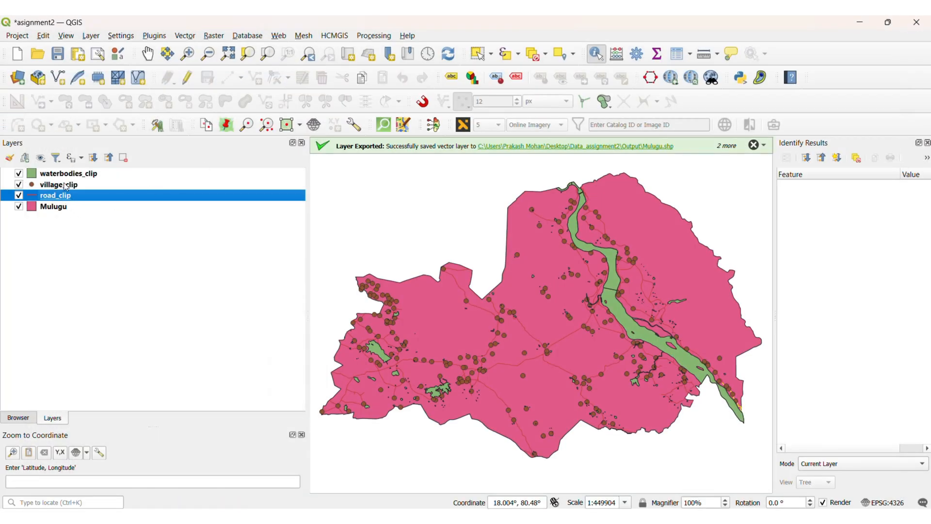
Open the attribute table of the village_clip layer, review its village records and close it
{"action": "left_click", "coordinate": [66, 187]}
{"action": "right_click", "coordinate": [66, 187]}
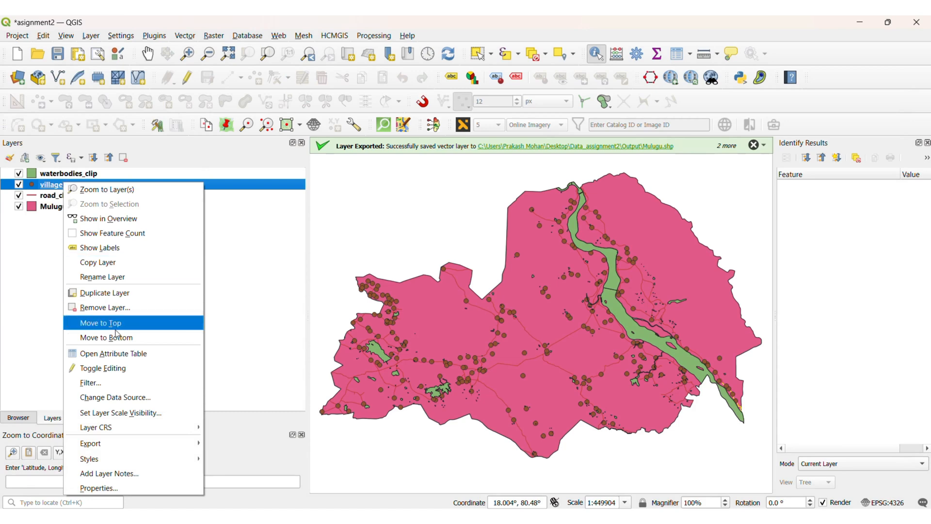
{"action": "left_click", "coordinate": [127, 356]}
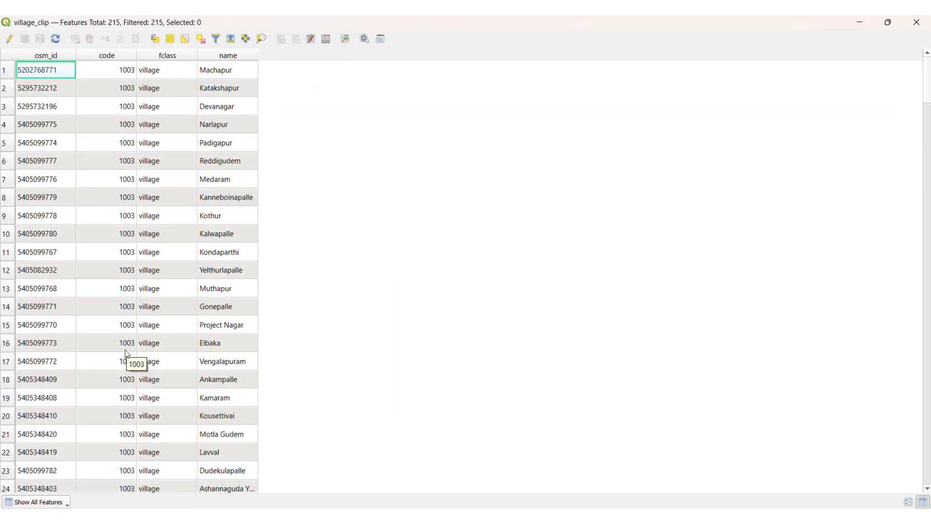
{"action": "left_click", "coordinate": [916, 22]}
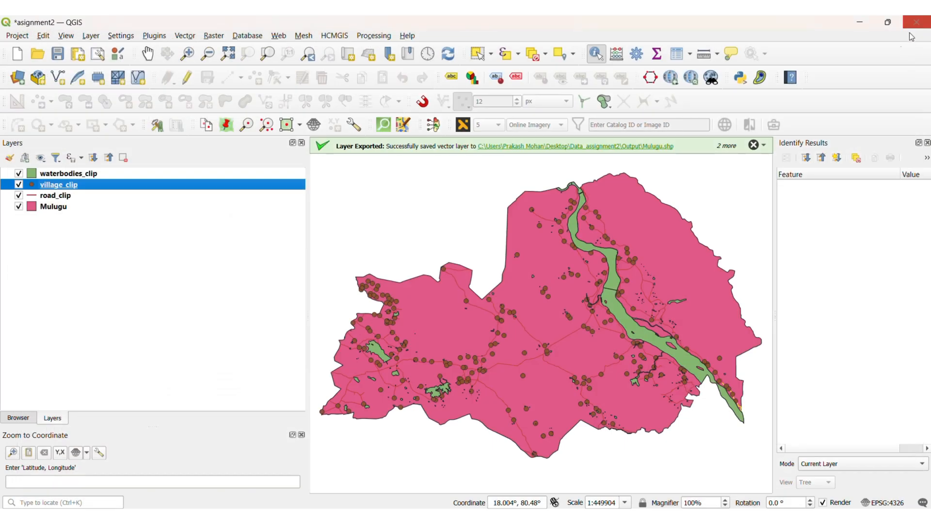
Open the attribute table of the Mulugu boundary layer, check its fields and close it
{"action": "left_click", "coordinate": [84, 208]}
{"action": "right_click", "coordinate": [84, 208]}
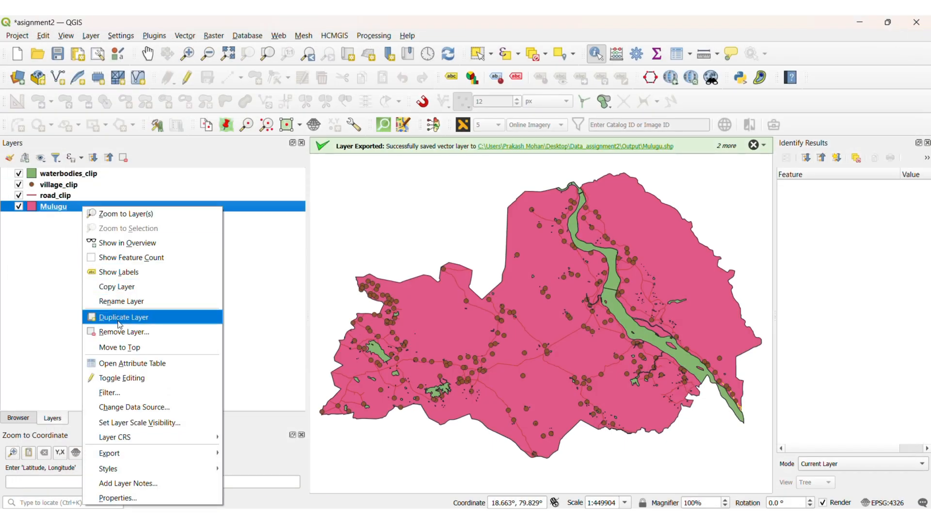
{"action": "left_click", "coordinate": [140, 363]}
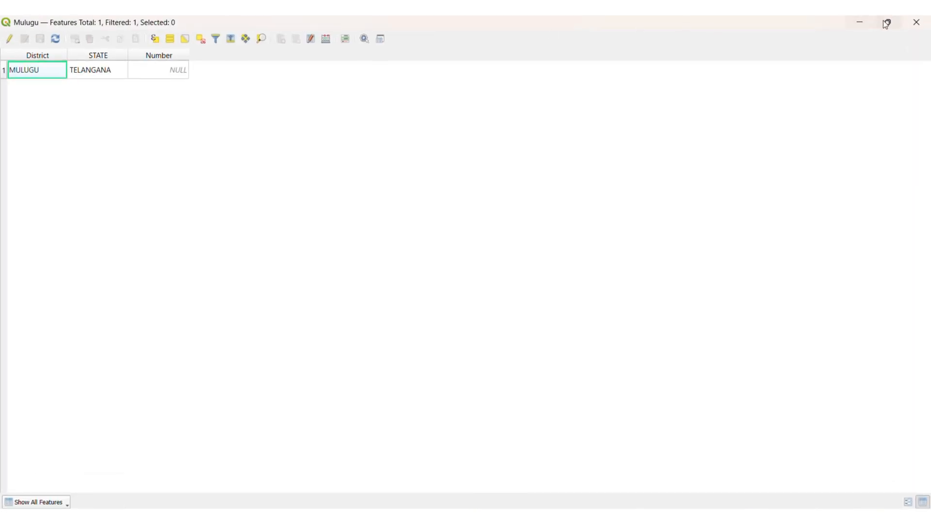
{"action": "left_click", "coordinate": [915, 22]}
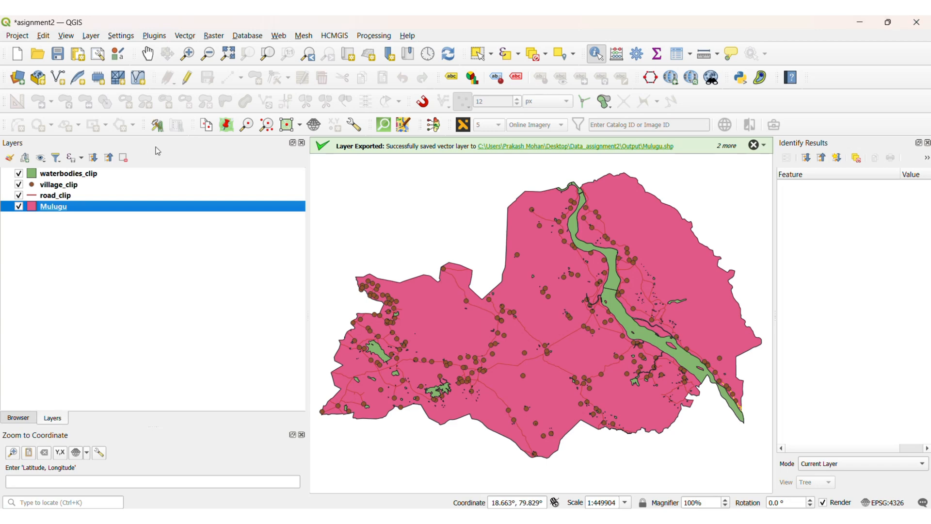
Open the attribute table of the waterbodies_clip layer to inspect its records
{"action": "left_click", "coordinate": [86, 175]}
{"action": "right_click", "coordinate": [86, 177]}
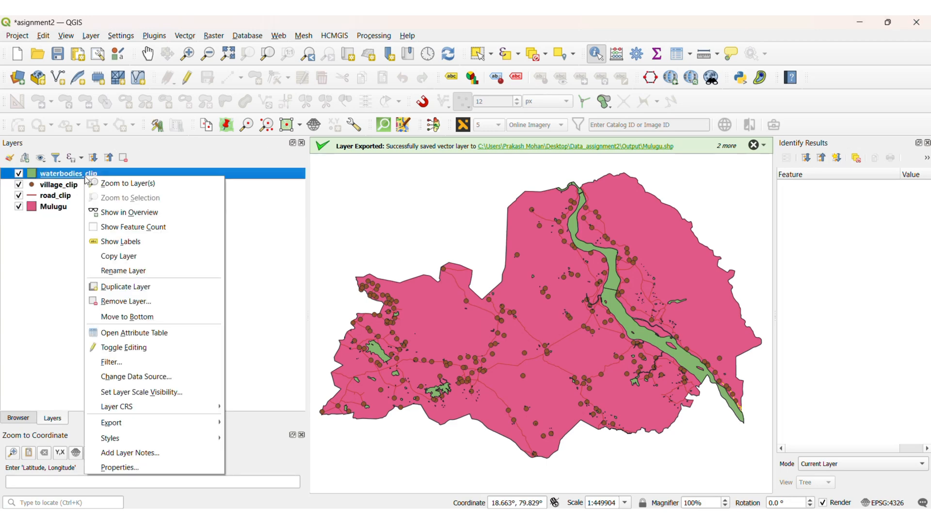
{"action": "left_click", "coordinate": [140, 333]}
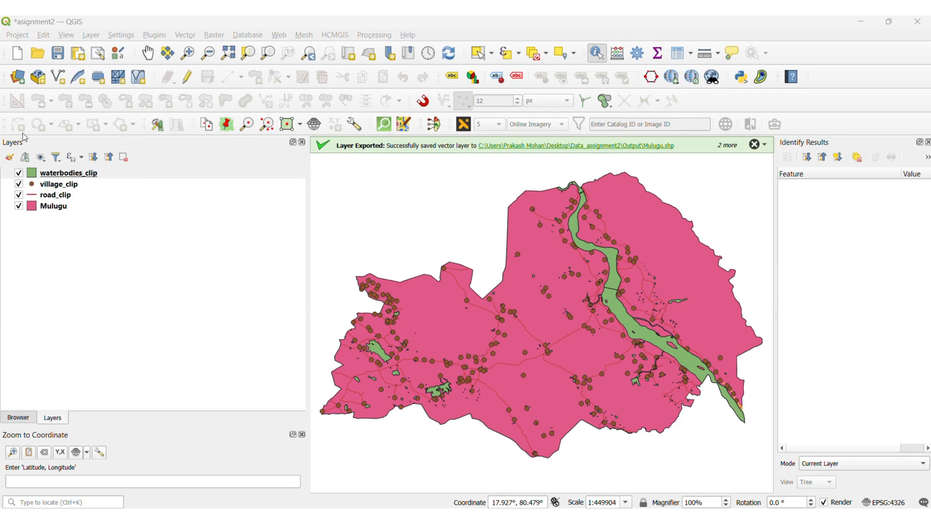
In the waterbodies_clip attribute table, turn on editing and add an integer field named Area with length 10
{"action": "left_click", "coordinate": [85, 176]}
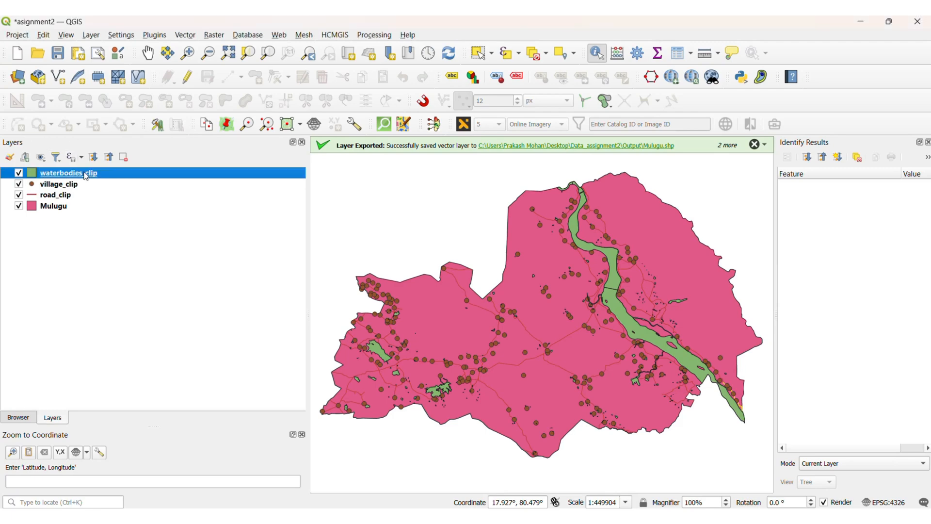
{"action": "right_click", "coordinate": [86, 175]}
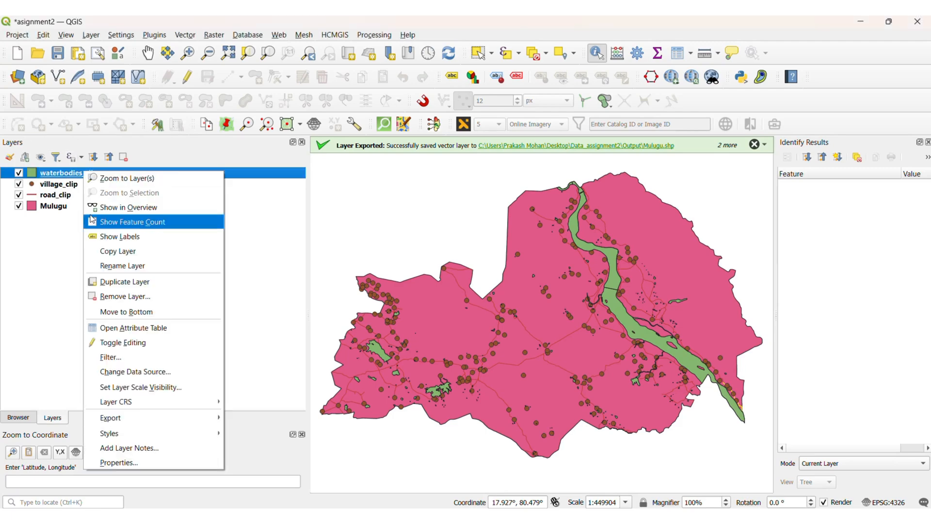
{"action": "left_click", "coordinate": [134, 328]}
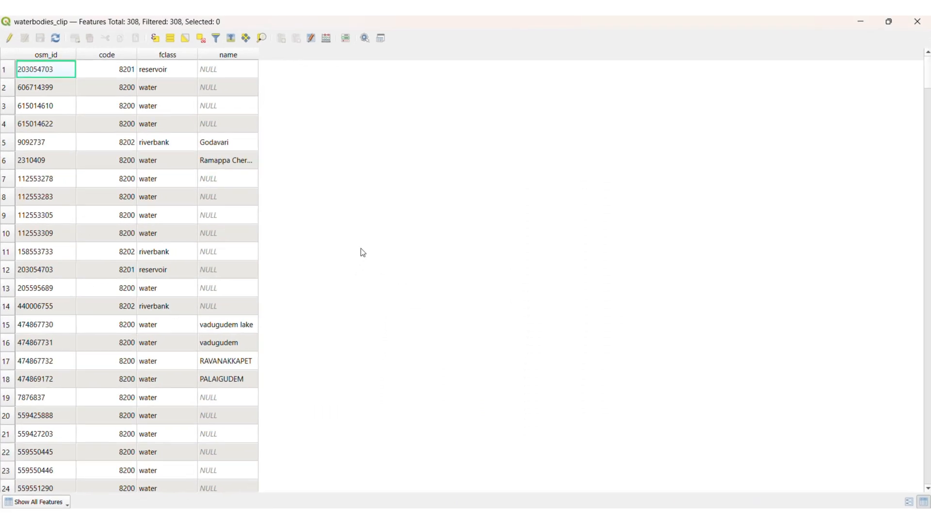
{"action": "left_click", "coordinate": [9, 42]}
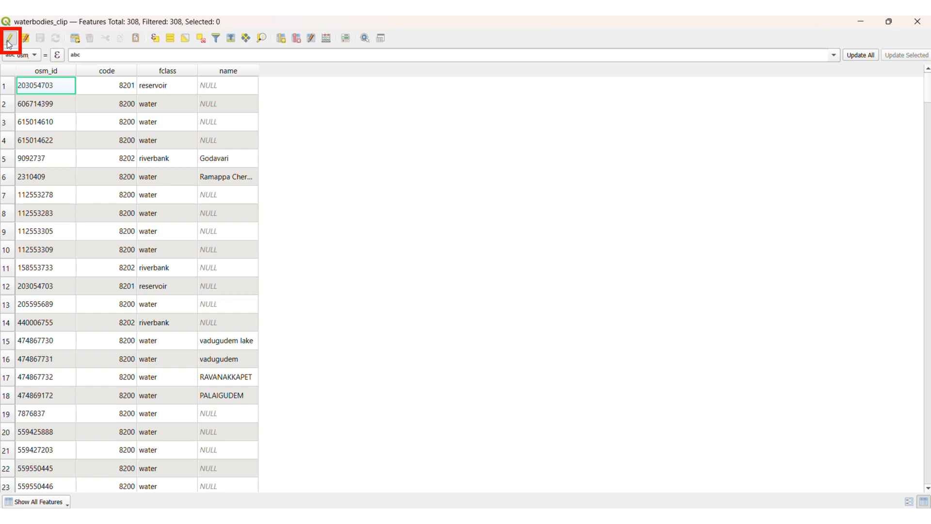
{"action": "left_click", "coordinate": [283, 44]}
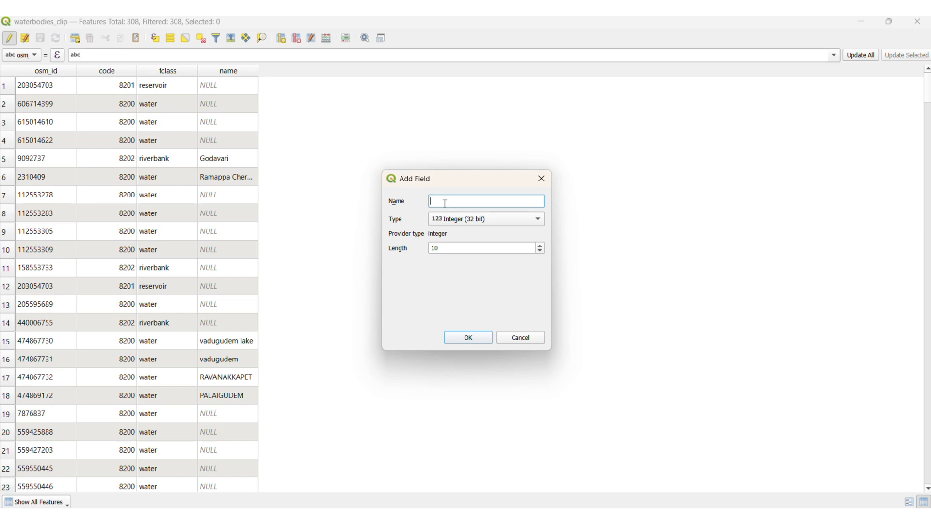
{"action": "type", "text": "Area"}
{"action": "left_click", "coordinate": [486, 339]}
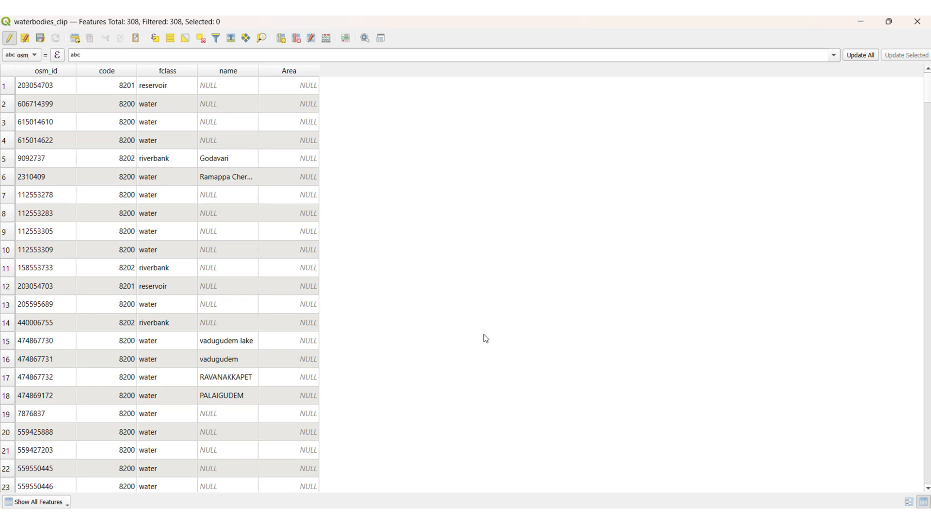
Save the waterbodies_clip edits, turn off editing and close its attribute table
{"action": "left_click", "coordinate": [43, 40]}
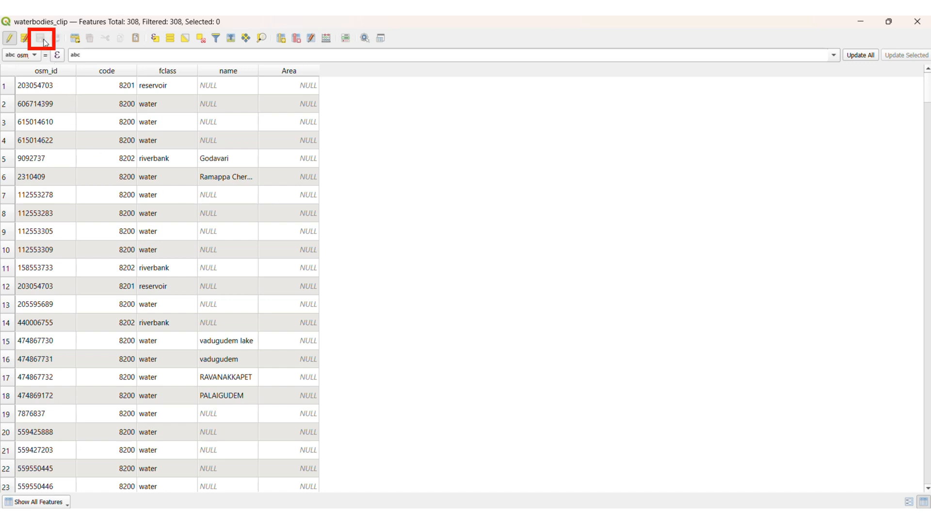
{"action": "left_click", "coordinate": [10, 39]}
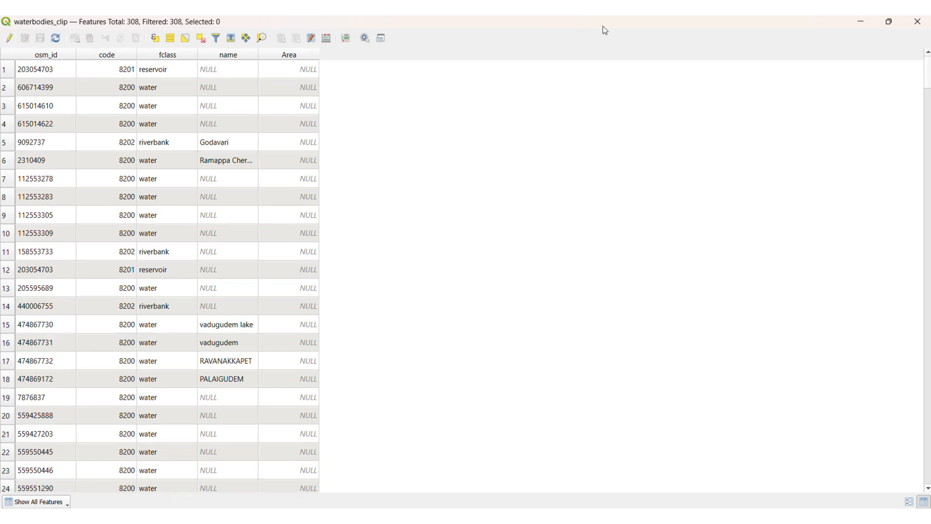
{"action": "left_click", "coordinate": [915, 25]}
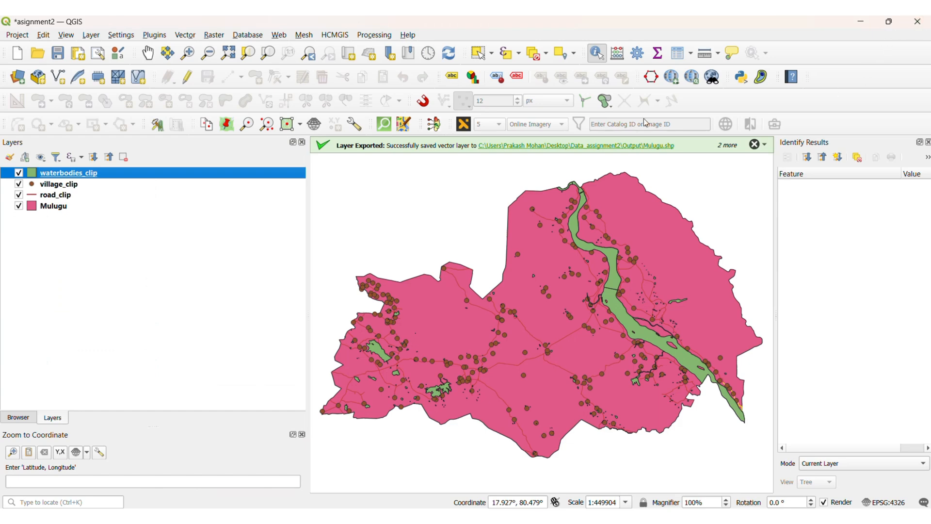
In the road_clip attribute table, turn on editing and add an integer field named Length with length 10
{"action": "left_click", "coordinate": [65, 187]}
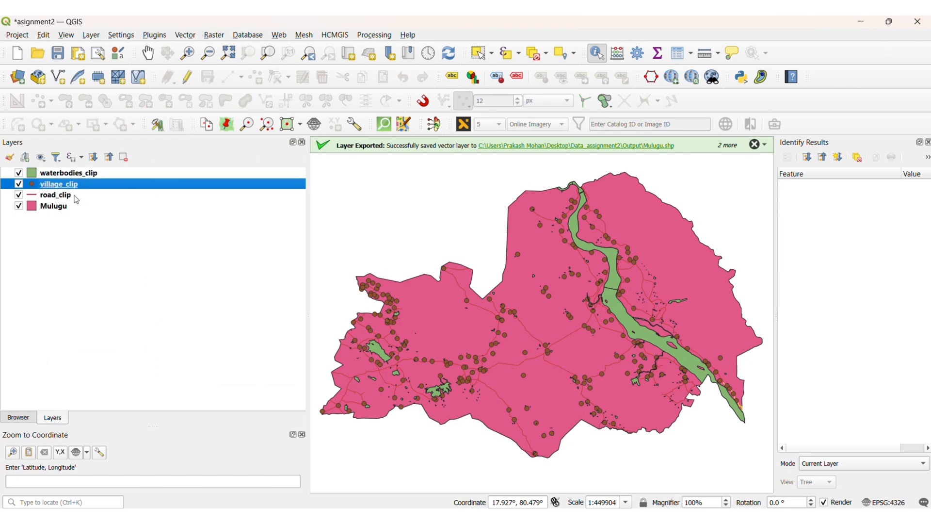
{"action": "left_click", "coordinate": [70, 199]}
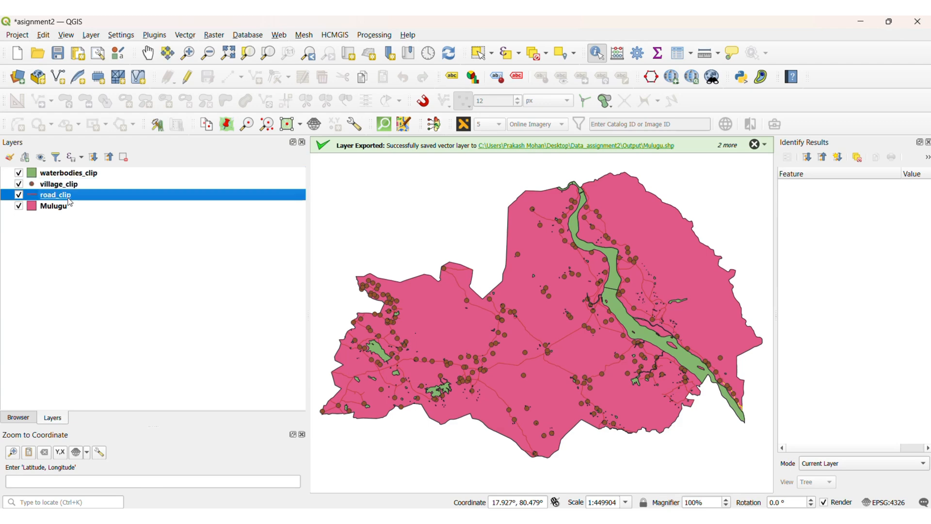
{"action": "right_click", "coordinate": [69, 199]}
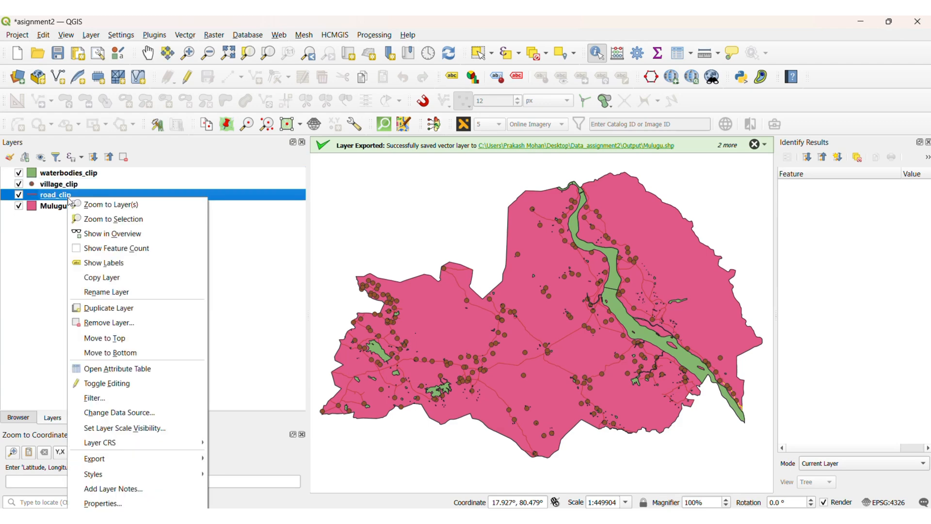
{"action": "left_click", "coordinate": [124, 369]}
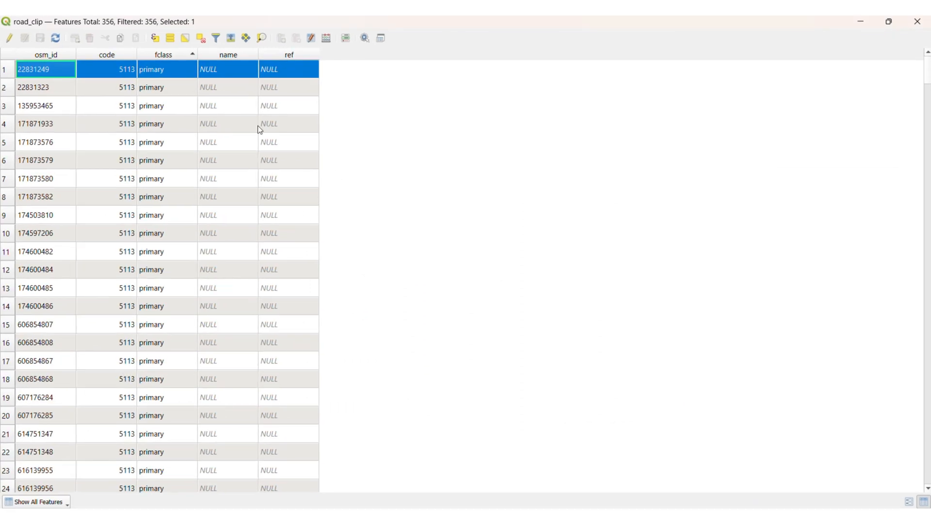
{"action": "left_click", "coordinate": [9, 37]}
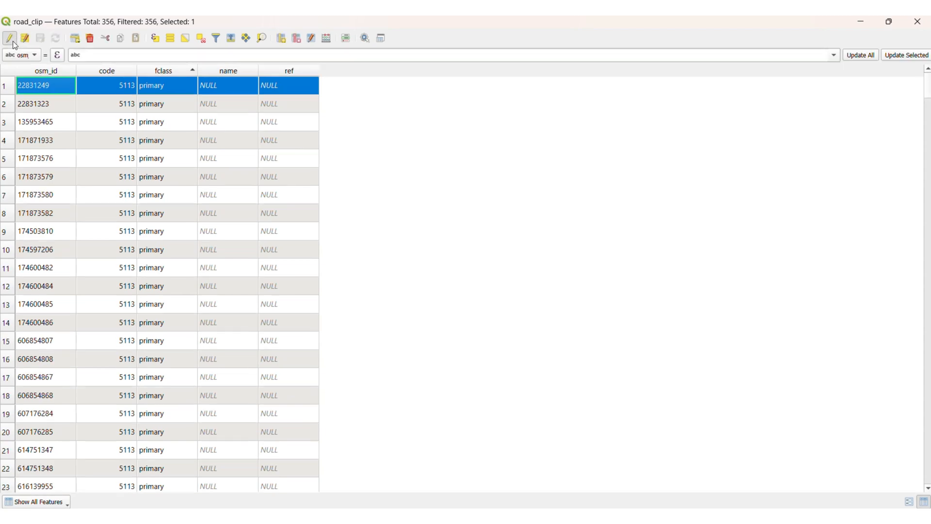
{"action": "left_click", "coordinate": [281, 38]}
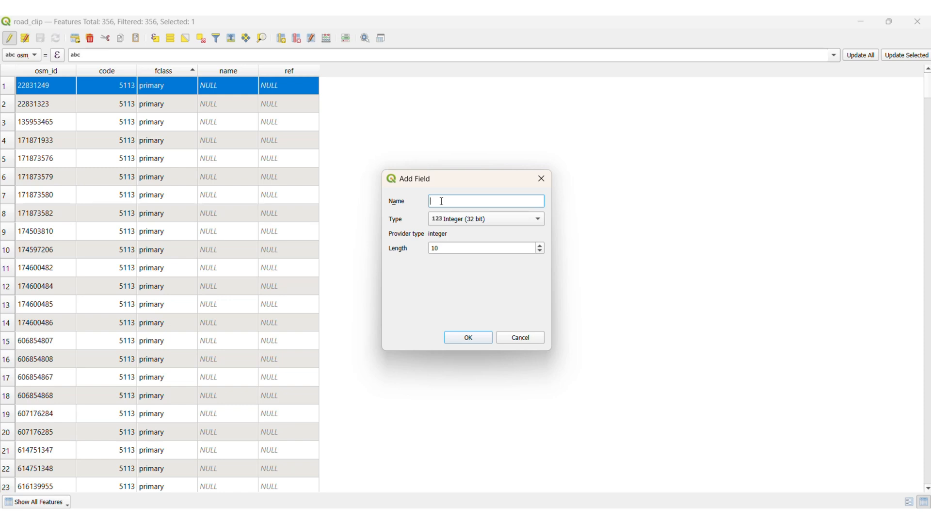
{"action": "type", "text": "Length"}
{"action": "left_click", "coordinate": [468, 338]}
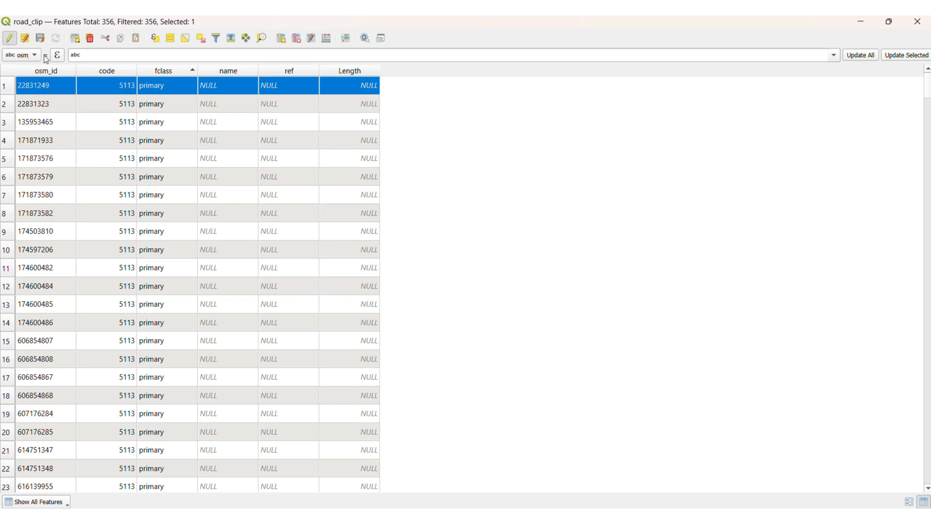
Save the road_clip edits, turn off editing and close its attribute table
{"action": "left_click", "coordinate": [40, 39]}
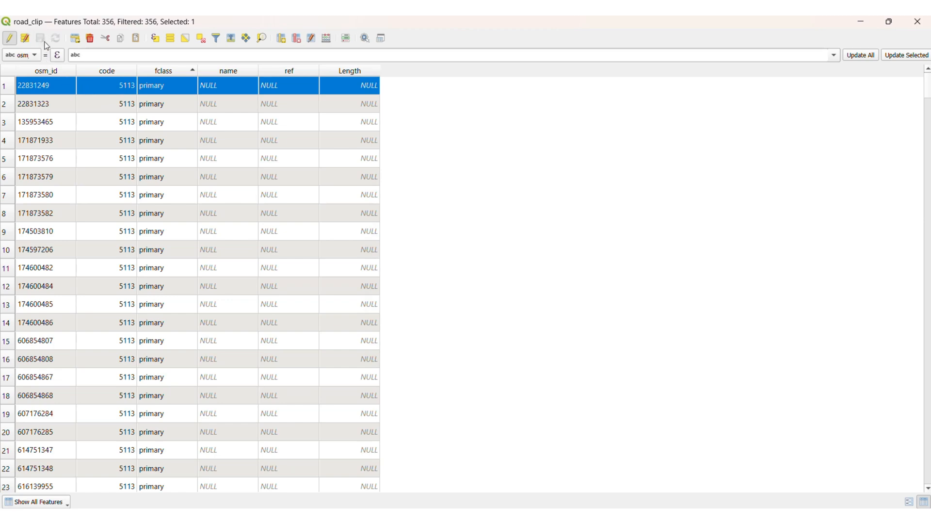
{"action": "left_click", "coordinate": [9, 39]}
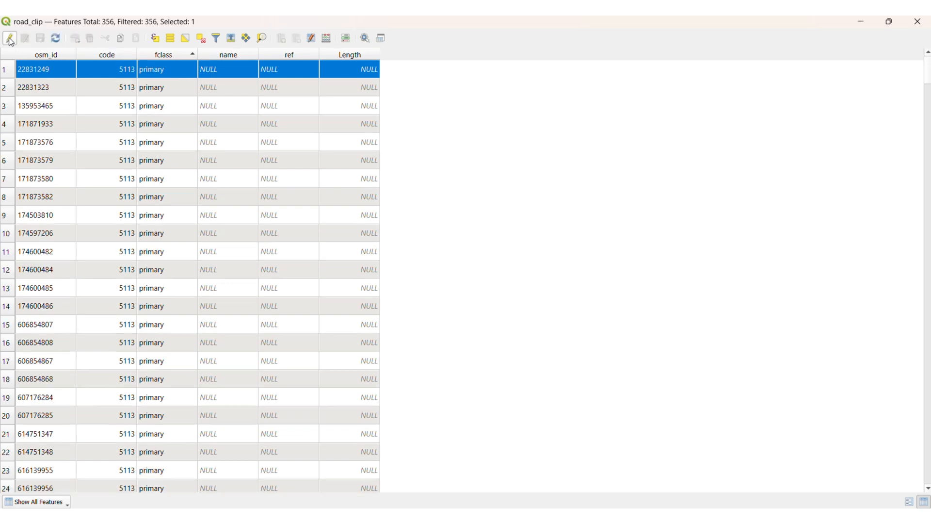
{"action": "left_click", "coordinate": [912, 25]}
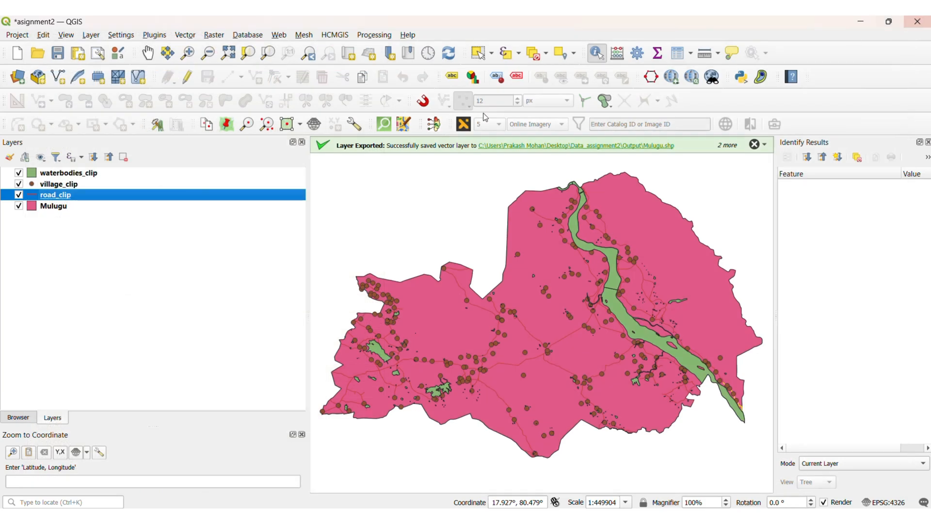
Open the attribute table of the Mulugu layer
{"action": "left_click", "coordinate": [61, 207]}
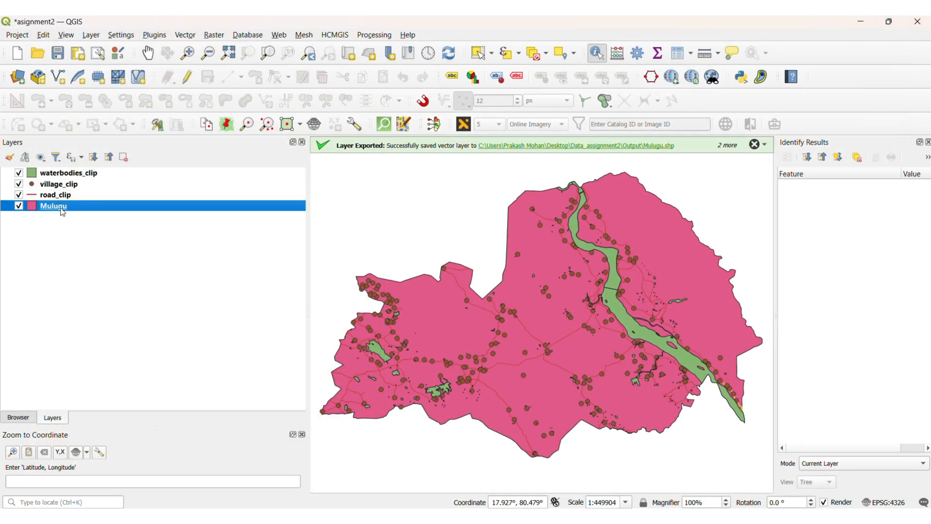
{"action": "right_click", "coordinate": [62, 211]}
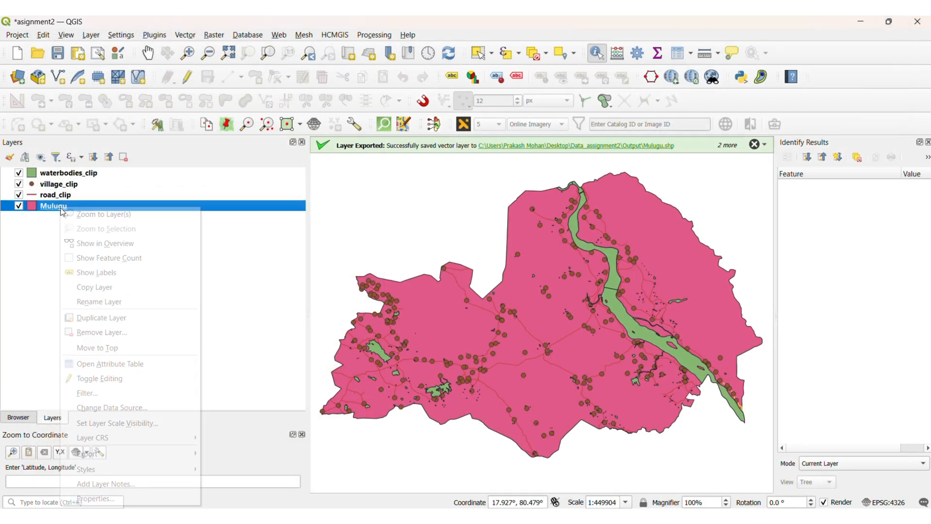
{"action": "left_click", "coordinate": [119, 365]}
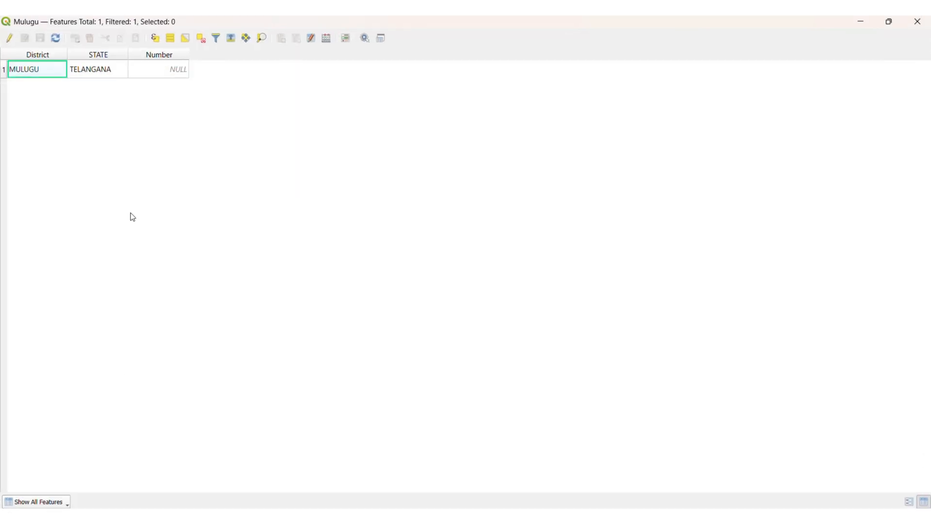
In the Mulugu attribute table, turn on editing and add a 32-bit integer field named Area with length 10
{"action": "left_click", "coordinate": [10, 39]}
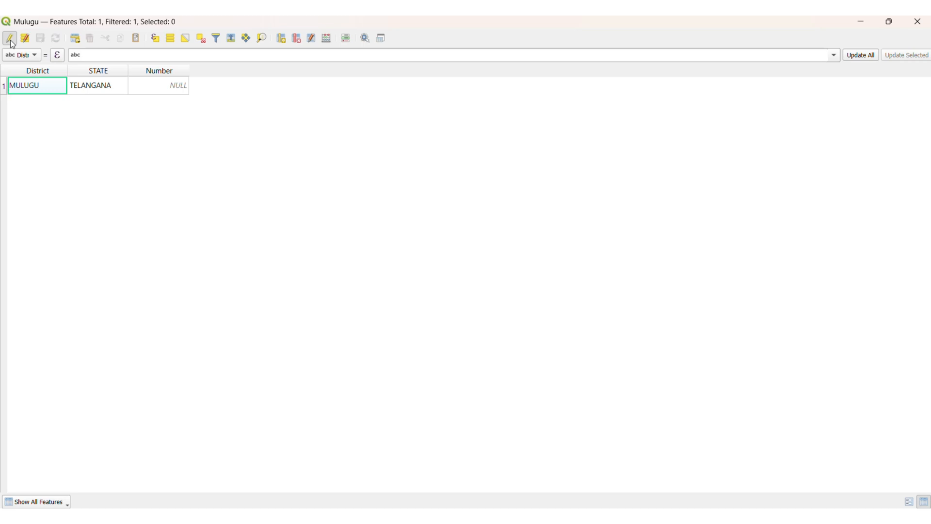
{"action": "left_click", "coordinate": [283, 42]}
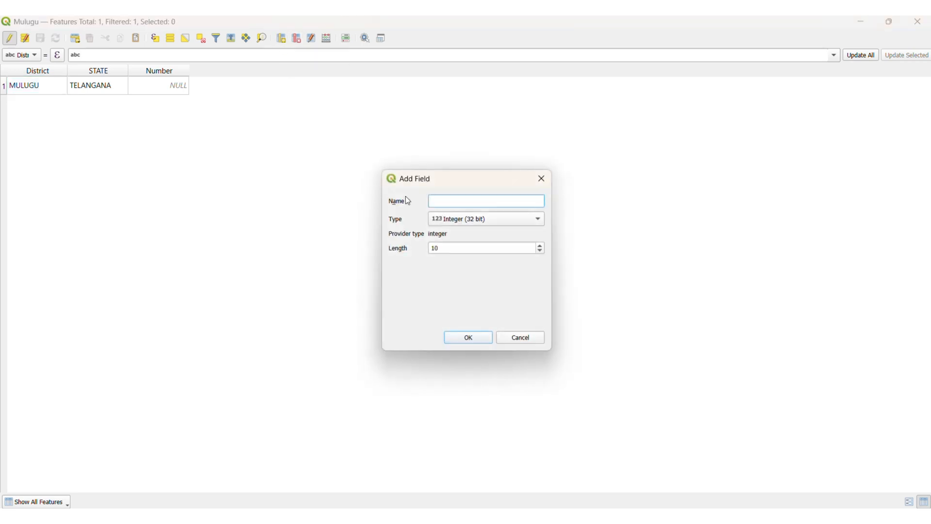
{"action": "type", "text": "Area"}
{"action": "left_click", "coordinate": [472, 339]}
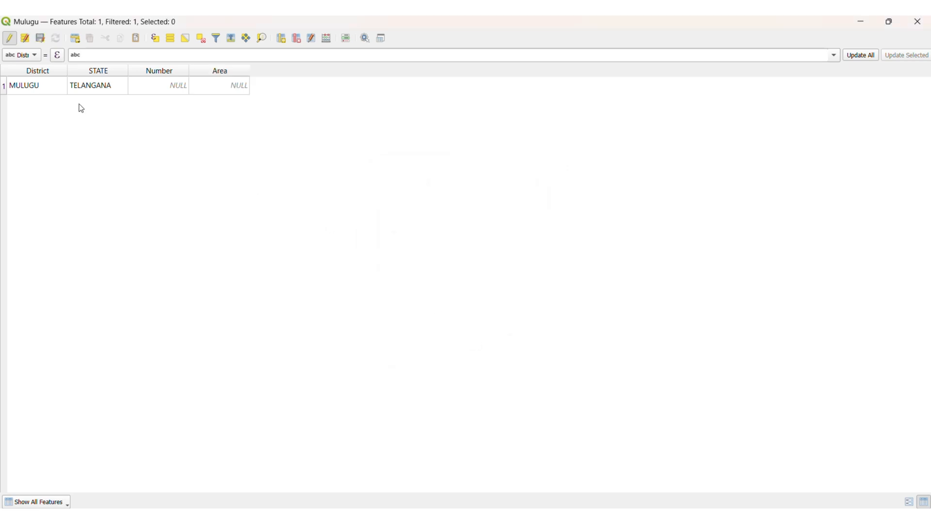
Save the Mulugu edits, turn off editing and close its attribute table
{"action": "left_click", "coordinate": [40, 38]}
{"action": "left_click", "coordinate": [9, 38]}
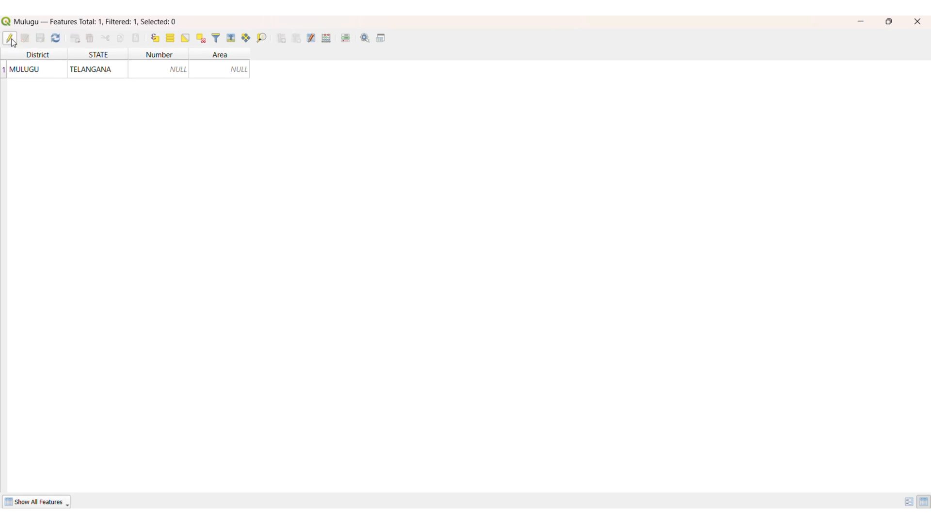
{"action": "left_click", "coordinate": [927, 22]}
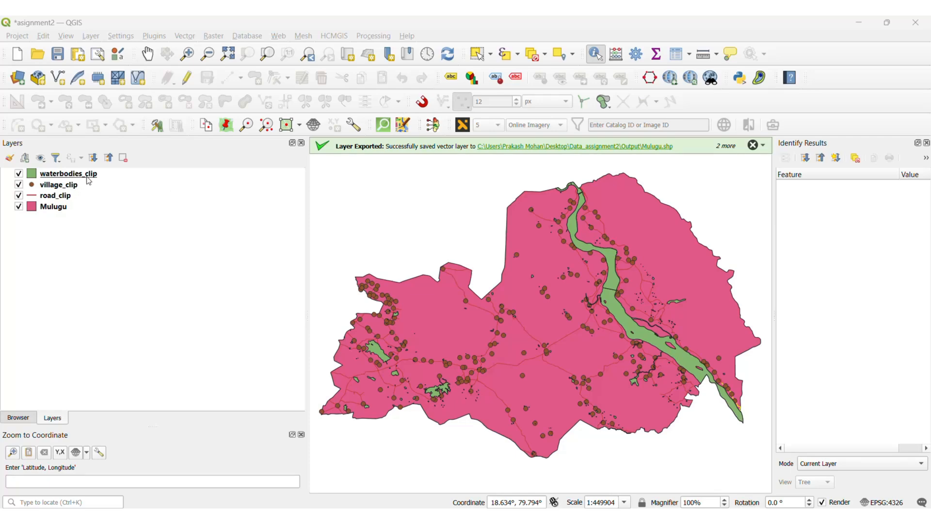
Open the attribute table of the waterbodies_clip layer and launch its Field Calculator
{"action": "left_click", "coordinate": [87, 176]}
{"action": "right_click", "coordinate": [89, 181]}
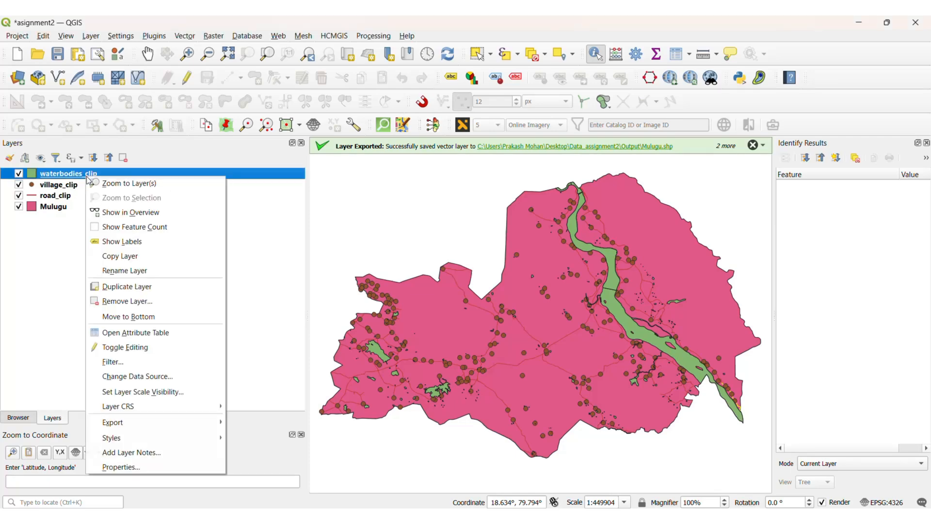
{"action": "left_click", "coordinate": [135, 334]}
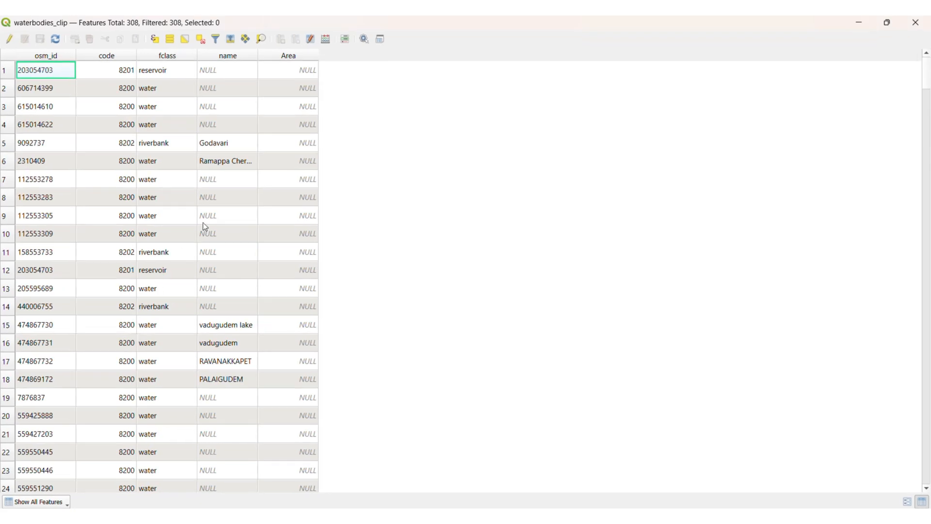
{"action": "left_click", "coordinate": [324, 40]}
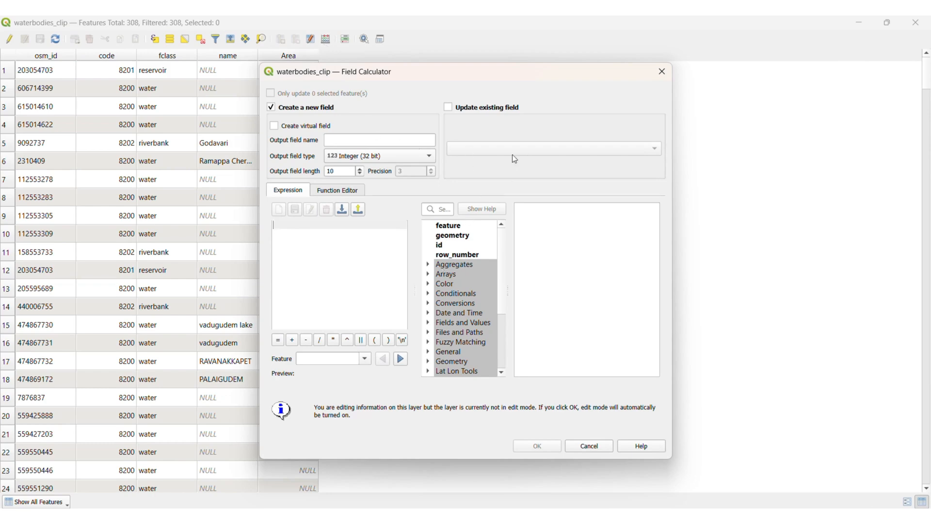
Update the existing Area field of waterbodies_clip with the geometry expression $area
{"action": "left_click", "coordinate": [429, 362]}
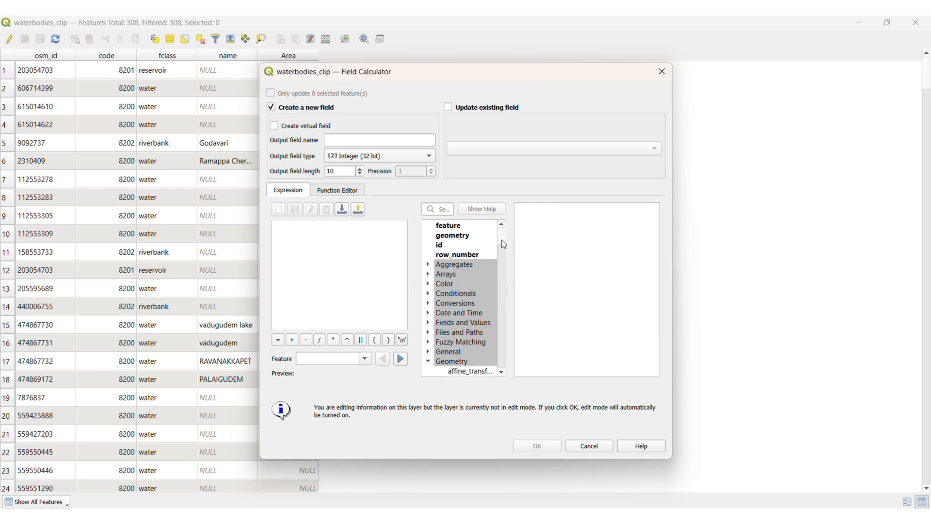
{"action": "left_click_drag", "start_coordinate": [502, 241], "coordinate": [503, 251]}
{"action": "double_click", "coordinate": [461, 258]}
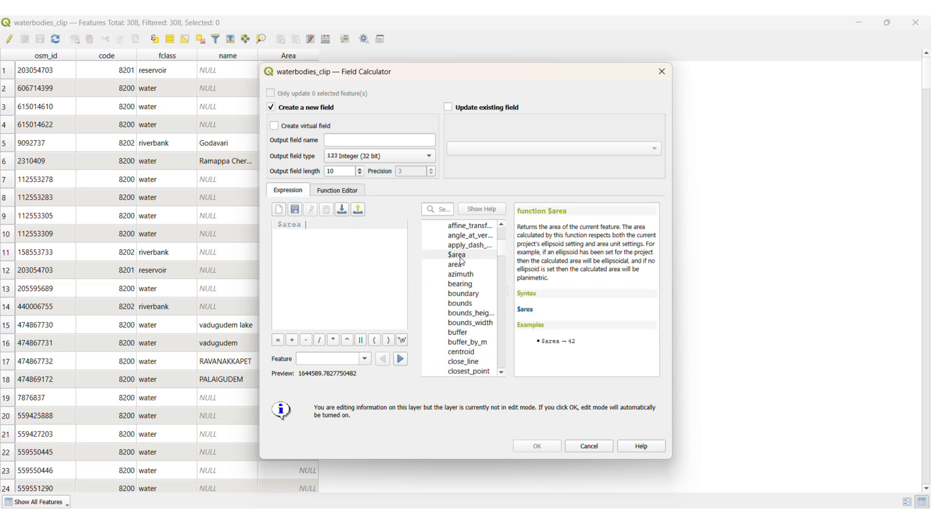
{"action": "left_click", "coordinate": [448, 108]}
{"action": "left_click", "coordinate": [481, 148]}
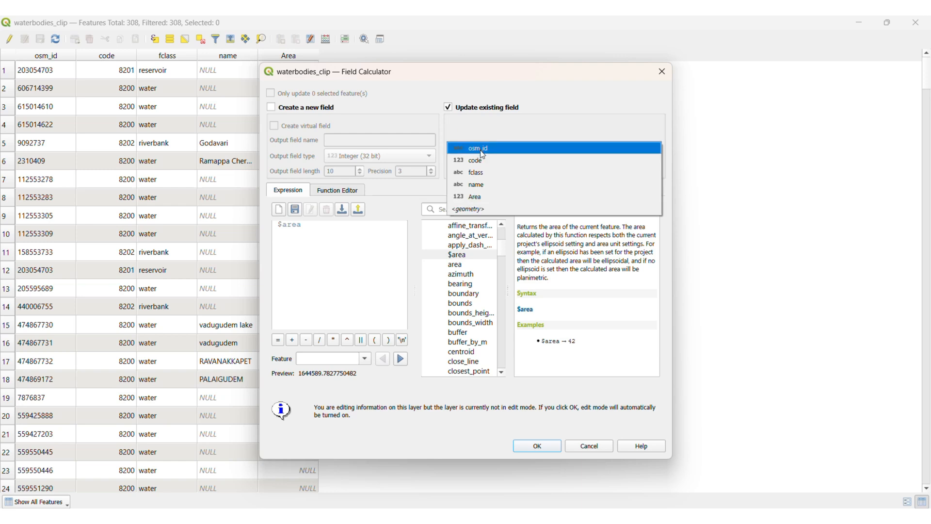
{"action": "left_click", "coordinate": [492, 196]}
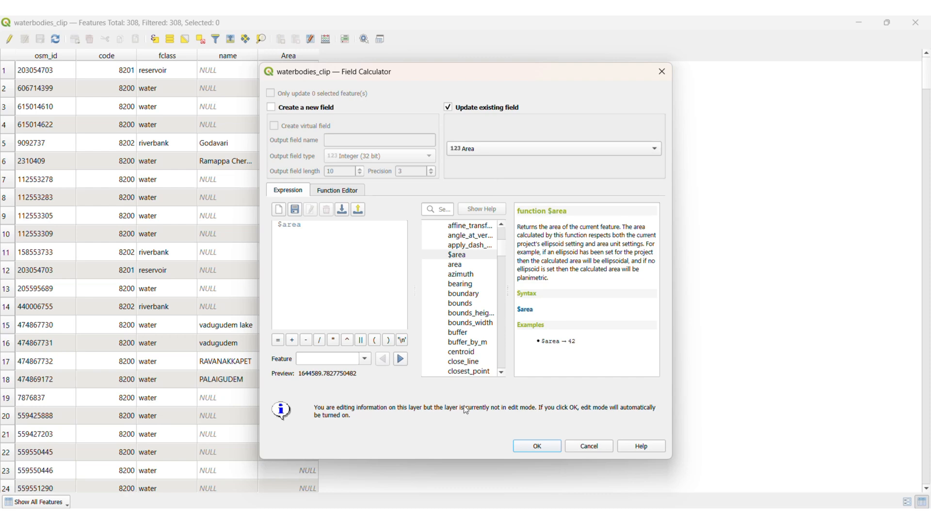
{"action": "left_click", "coordinate": [536, 446]}
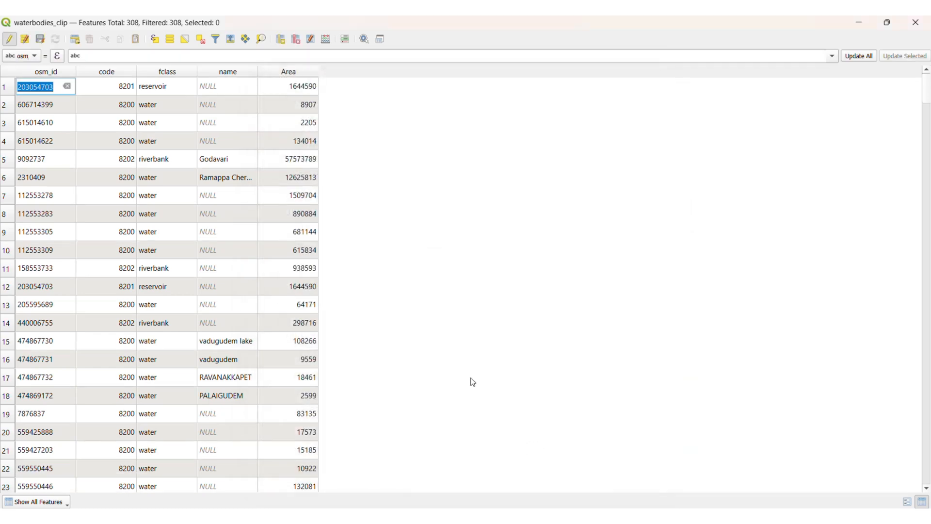
Look through the calculated Area values, save the waterbodies_clip edits, turn off editing and close the table
{"action": "scroll", "coordinate": [443, 336], "scroll_direction": "down", "scroll_amount": 7}
{"action": "scroll", "coordinate": [444, 336], "scroll_direction": "down", "scroll_amount": 6}
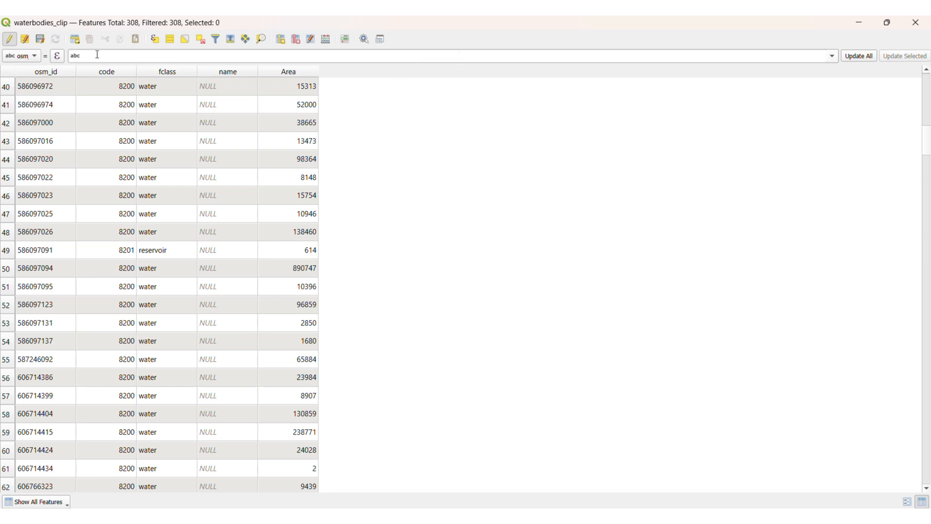
{"action": "left_click", "coordinate": [42, 42]}
{"action": "left_click", "coordinate": [12, 42]}
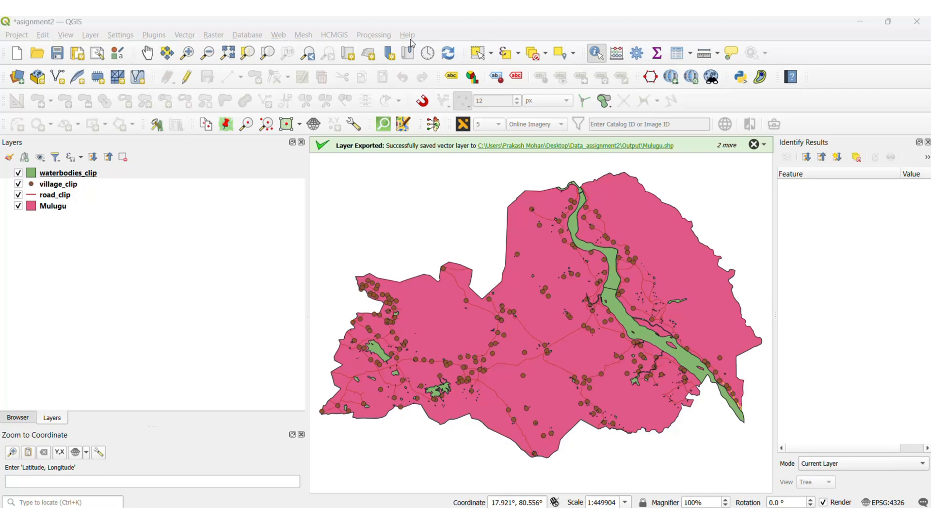
Open the attribute table of the road_clip layer
{"action": "left_click", "coordinate": [55, 198]}
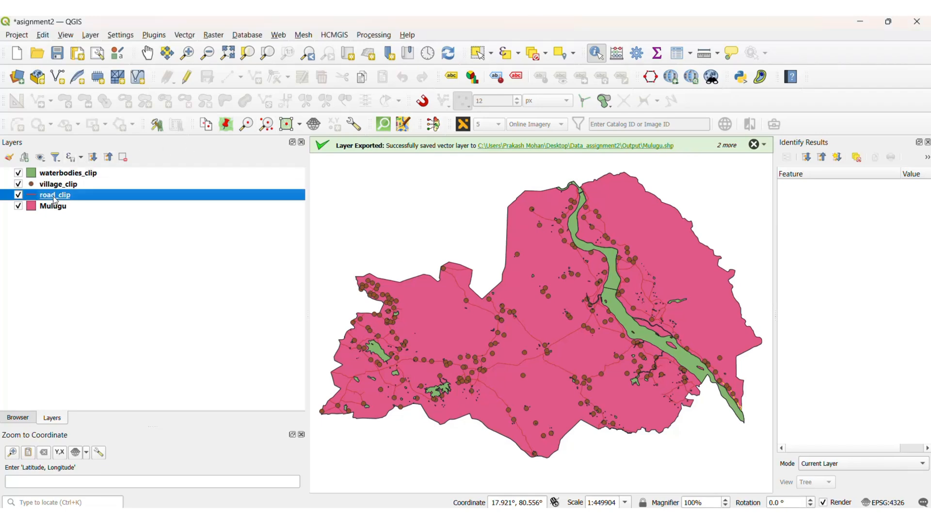
{"action": "right_click", "coordinate": [54, 199]}
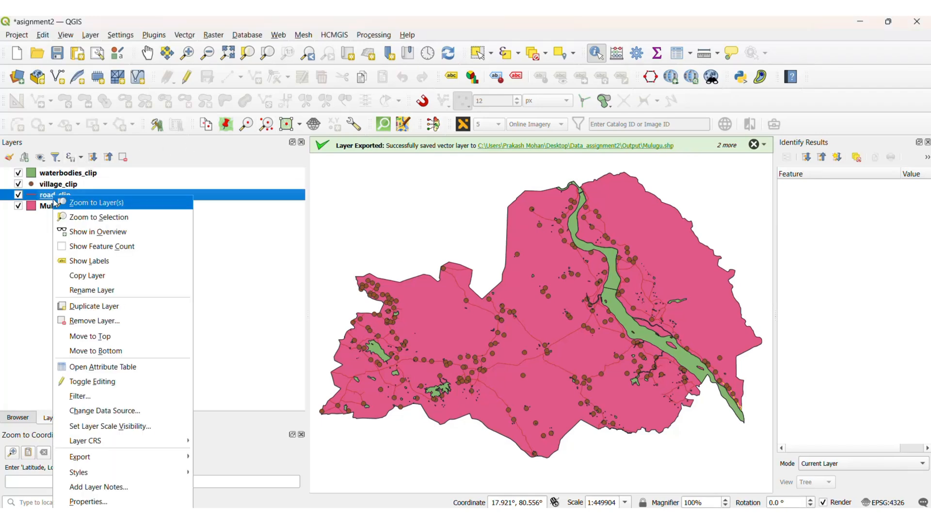
{"action": "left_click", "coordinate": [105, 366]}
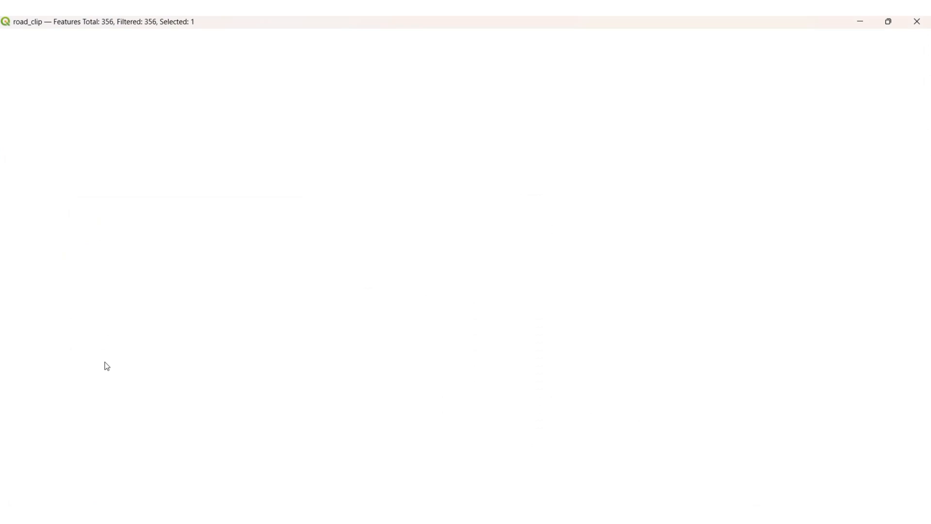